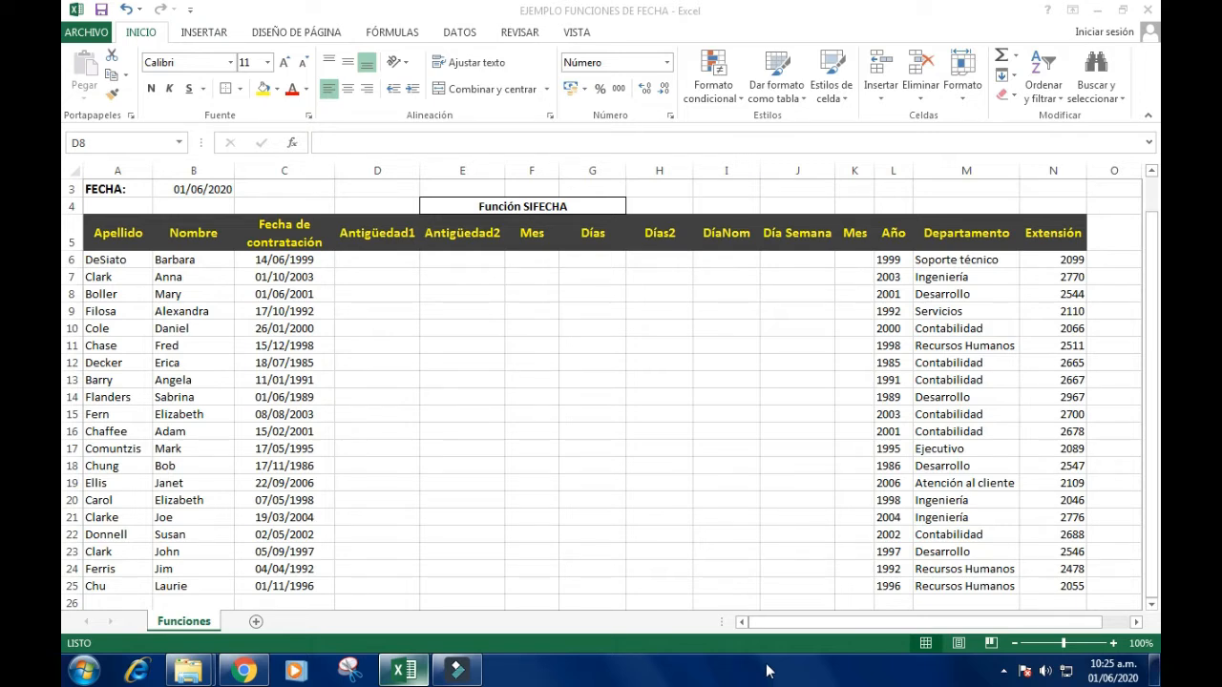
{"action": "left_click", "coordinate": [397, 259]}
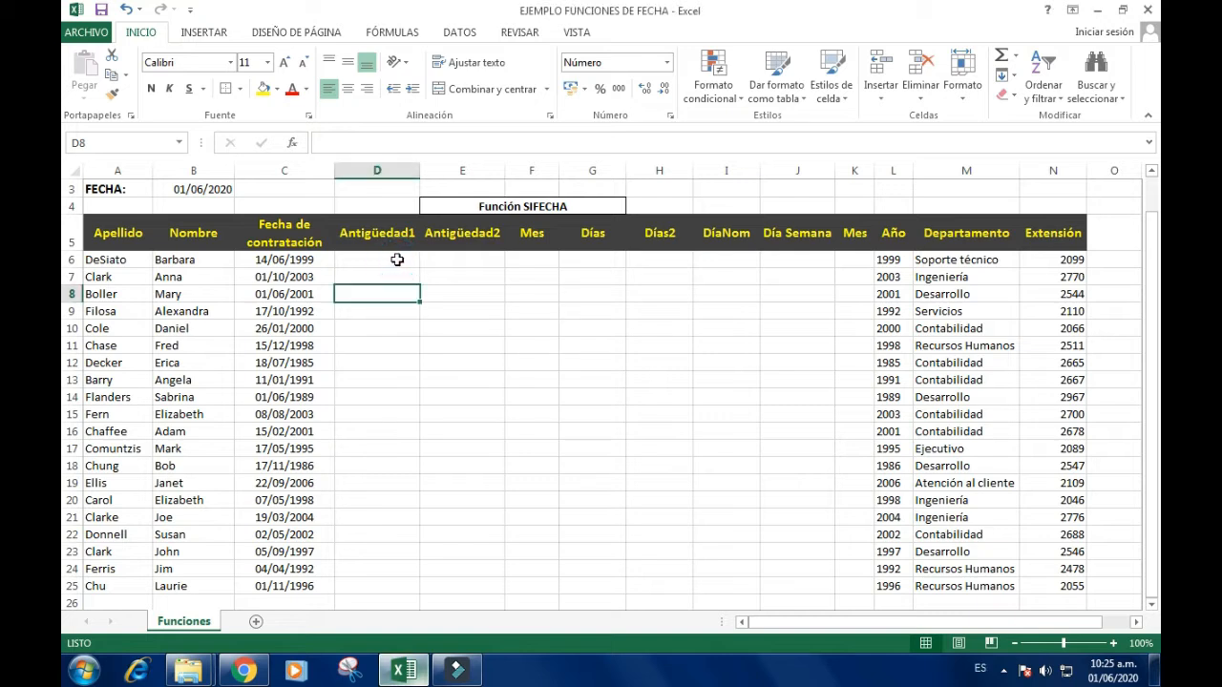
{"action": "left_click", "coordinate": [404, 340]}
{"action": "left_click", "coordinate": [467, 265]}
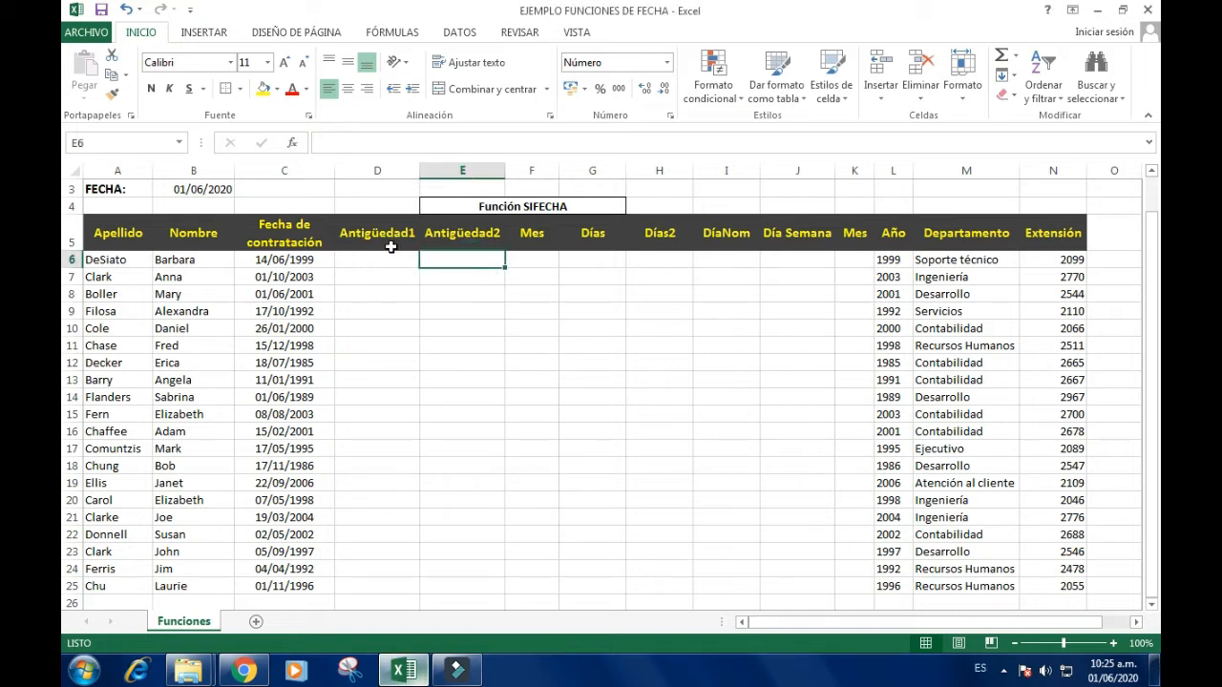
{"action": "left_click", "coordinate": [377, 259]}
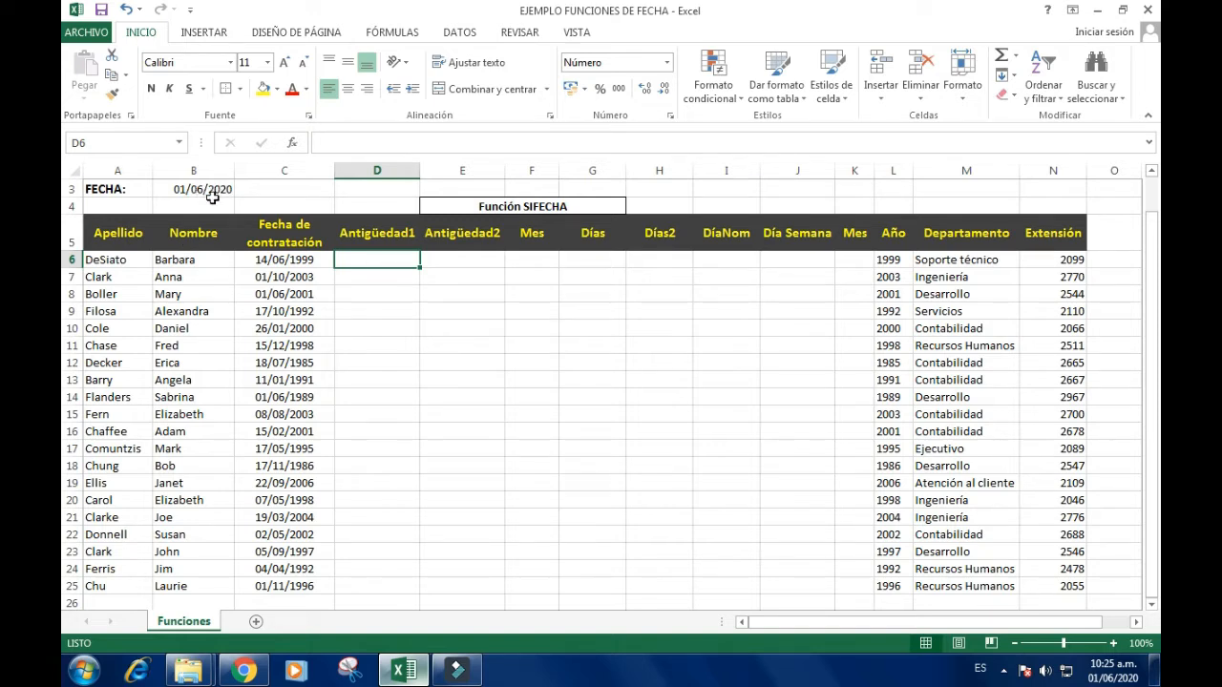
Examine the formula behind the FECHA date in cell B3.
{"action": "scroll", "coordinate": [212, 195], "scroll_direction": "up", "scroll_amount": 1}
{"action": "left_click", "coordinate": [200, 228]}
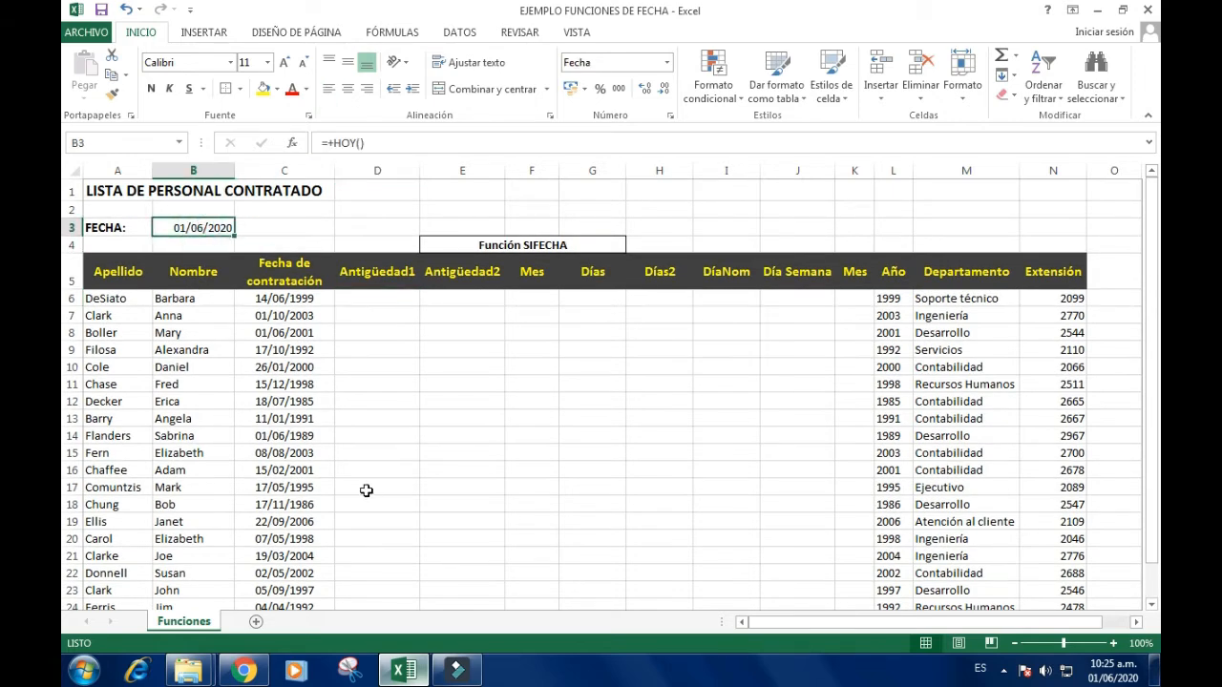
{"action": "key", "text": "F2"}
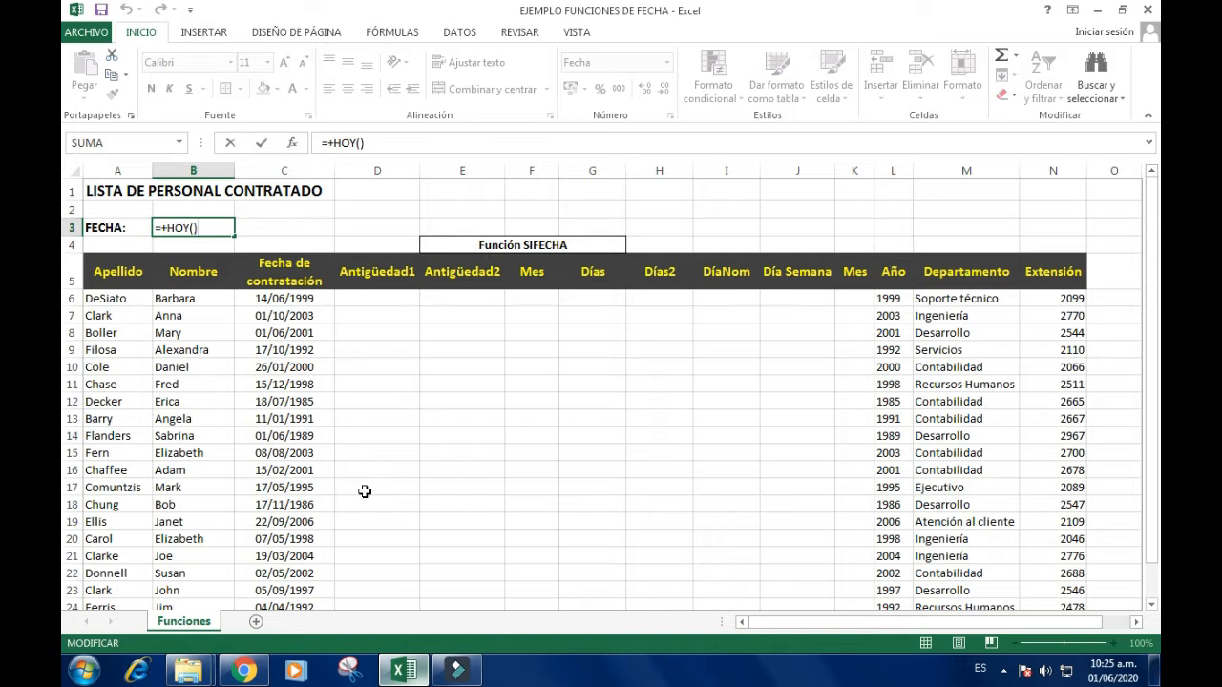
{"action": "key", "text": "Return"}
{"action": "key", "text": "Up"}
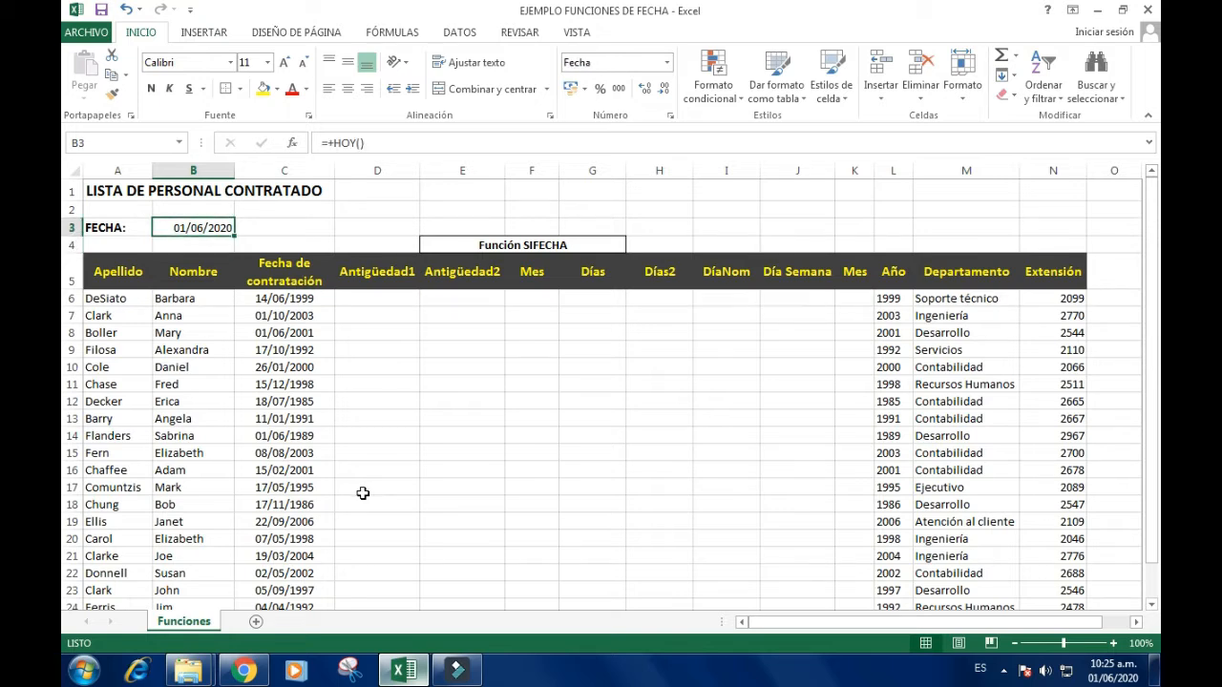
Insert the current date as a fixed value in cell C3, beside the FECHA date, and clear the cell again.
{"action": "key", "text": "Right"}
{"action": "key", "text": "Right"}
{"action": "key", "text": "Left"}
{"action": "key", "text": "Left"}
{"action": "key", "text": "Right"}
{"action": "key", "text": "Right"}
{"action": "key", "text": "Left"}
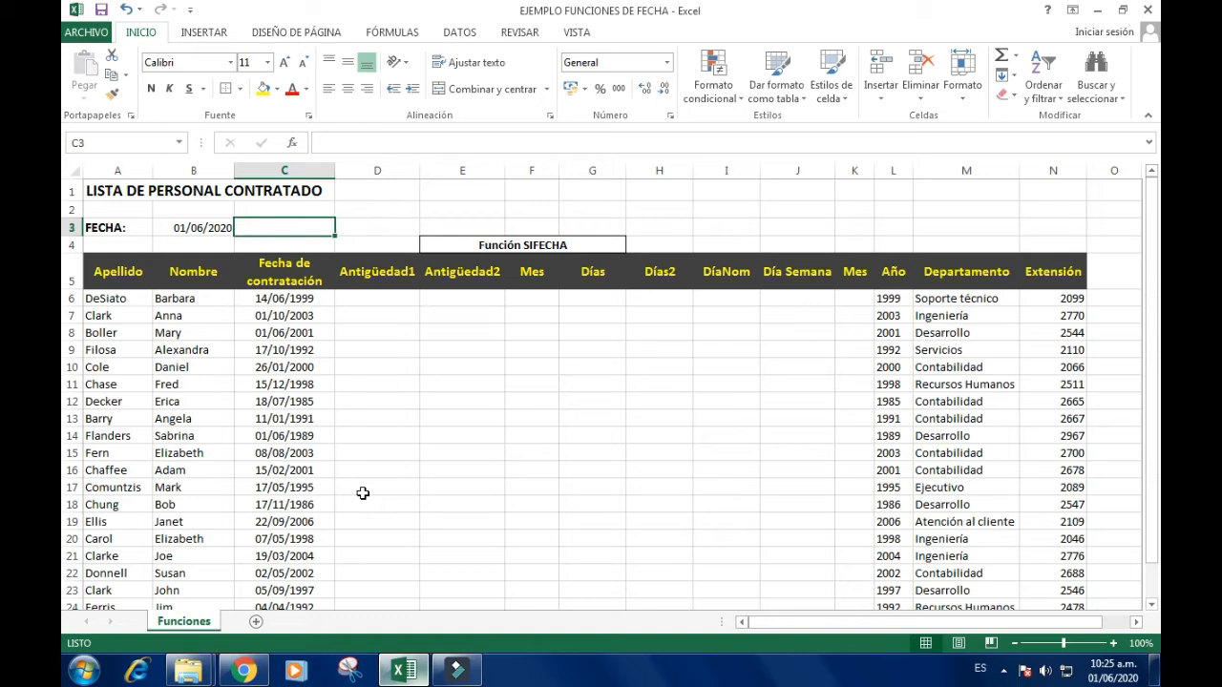
{"action": "key", "text": "Right"}
{"action": "key", "text": "Left"}
{"action": "key", "text": "ctrl+semicolon"}
{"action": "key", "text": "Escape"}
{"action": "key", "text": "ctrl+semicolon"}
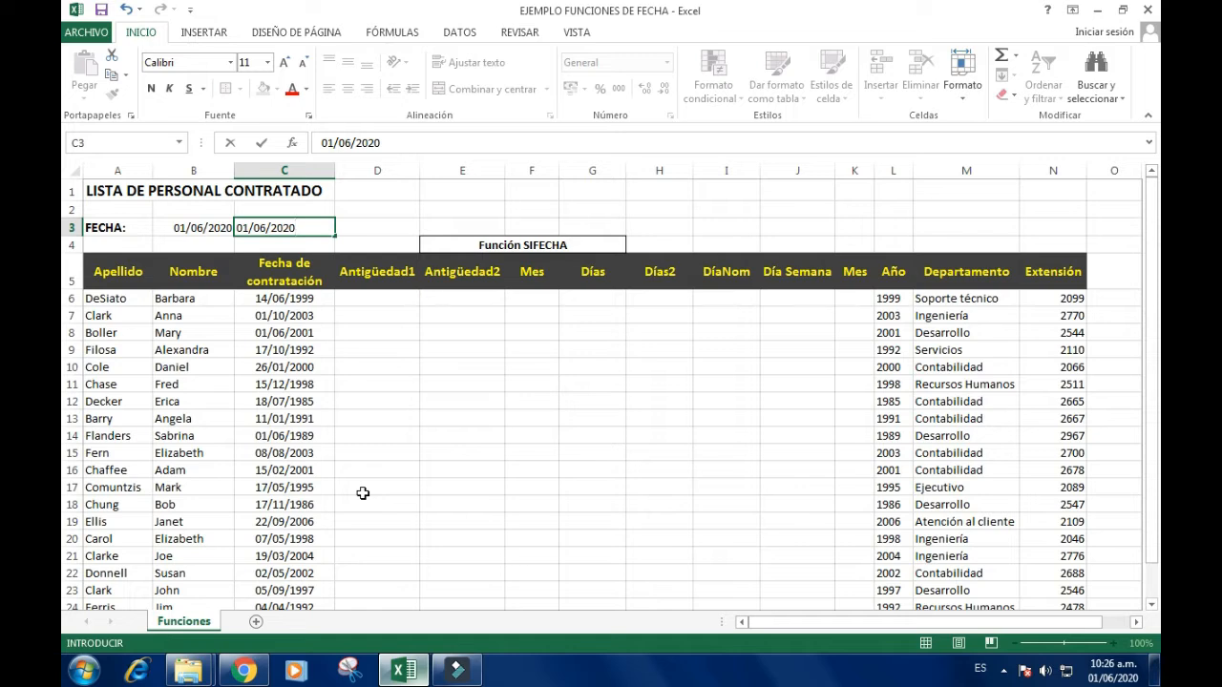
{"action": "key", "text": "ctrl+Return"}
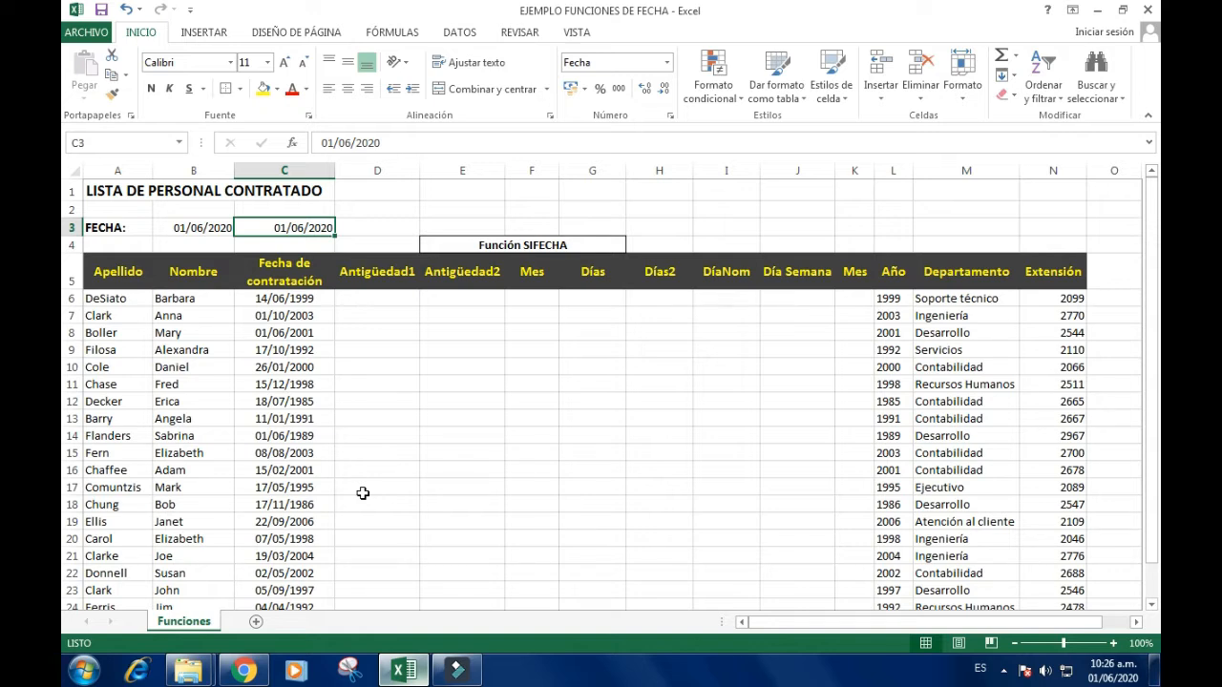
{"action": "key", "text": "Delete"}
Review the HOY function in cell B3 once more without changing it.
{"action": "key", "text": "Left"}
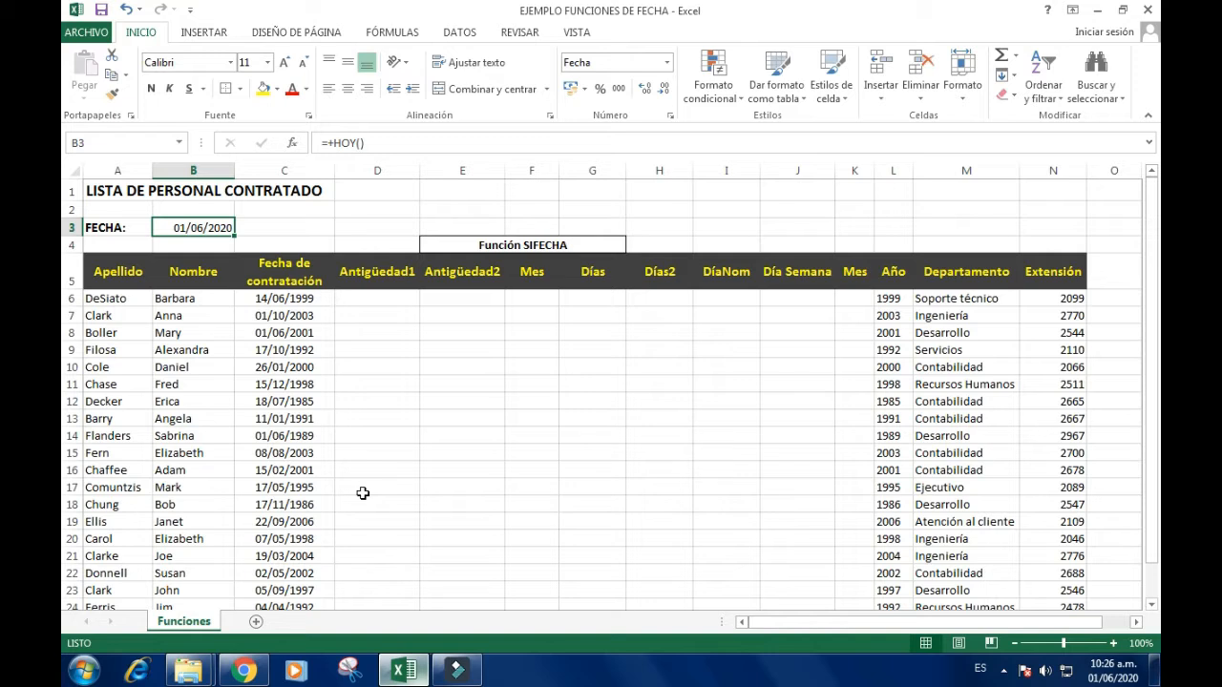
{"action": "key", "text": "F2"}
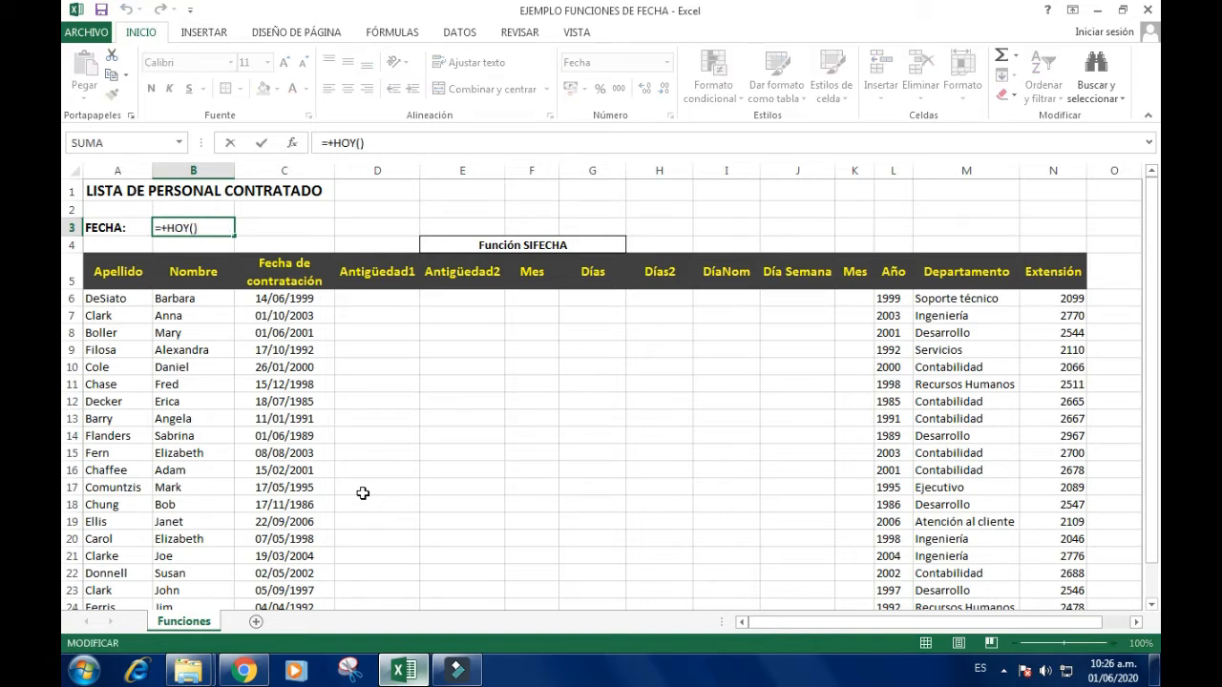
{"action": "key", "text": "Return"}
{"action": "key", "text": "Up"}
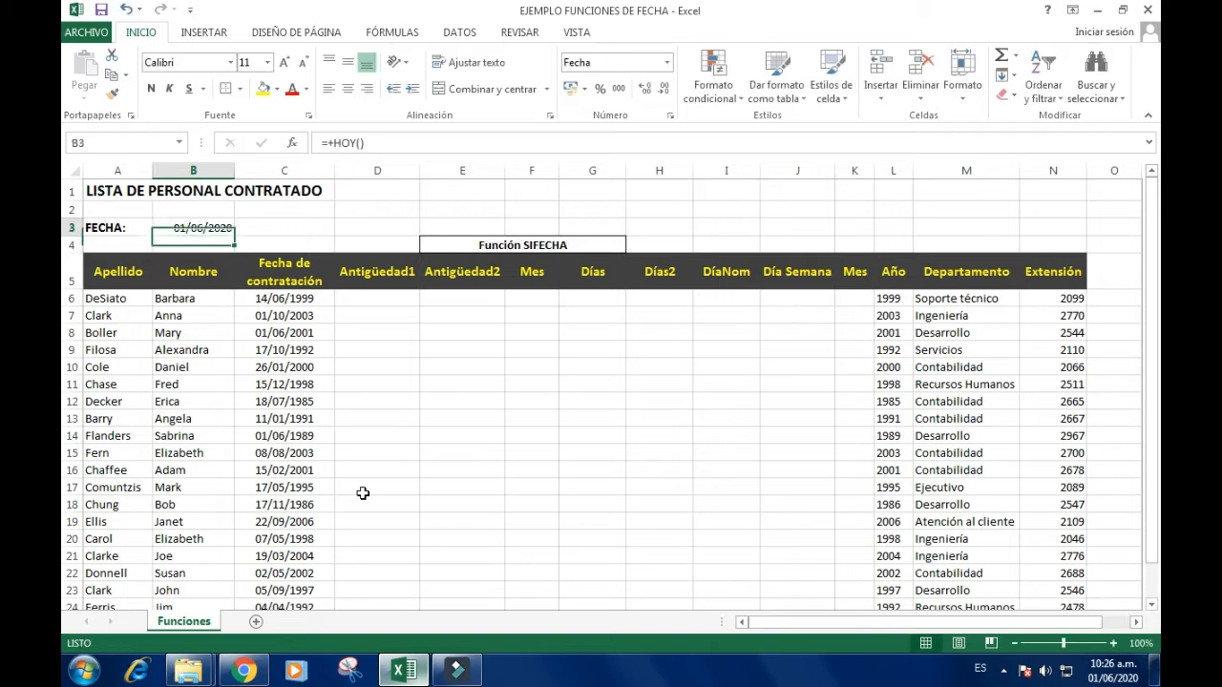
Enter the formula +($B$3-C6)/365 in D6, the first Antigüedad1 cell, keeping the B3 reference absolute.
{"action": "key", "text": "Right"}
{"action": "key", "text": "Right"}
{"action": "key", "text": "Down"}
{"action": "key", "text": "Down"}
{"action": "key", "text": "Down"}
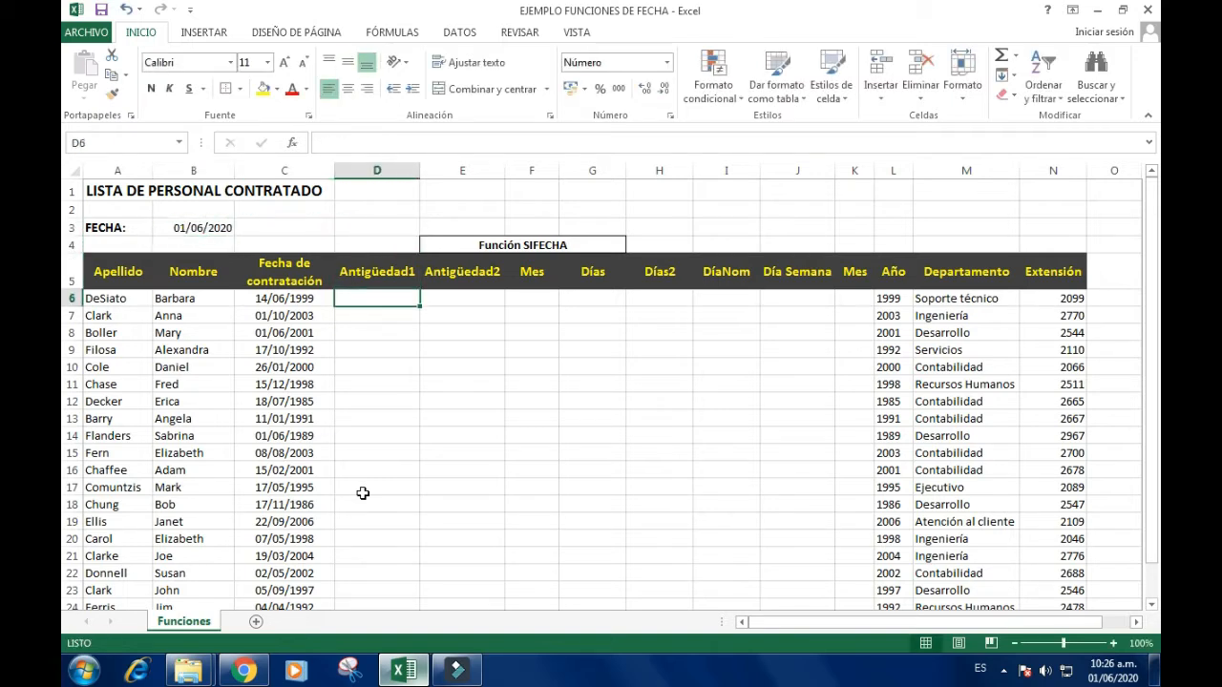
{"action": "key", "text": "Down"}
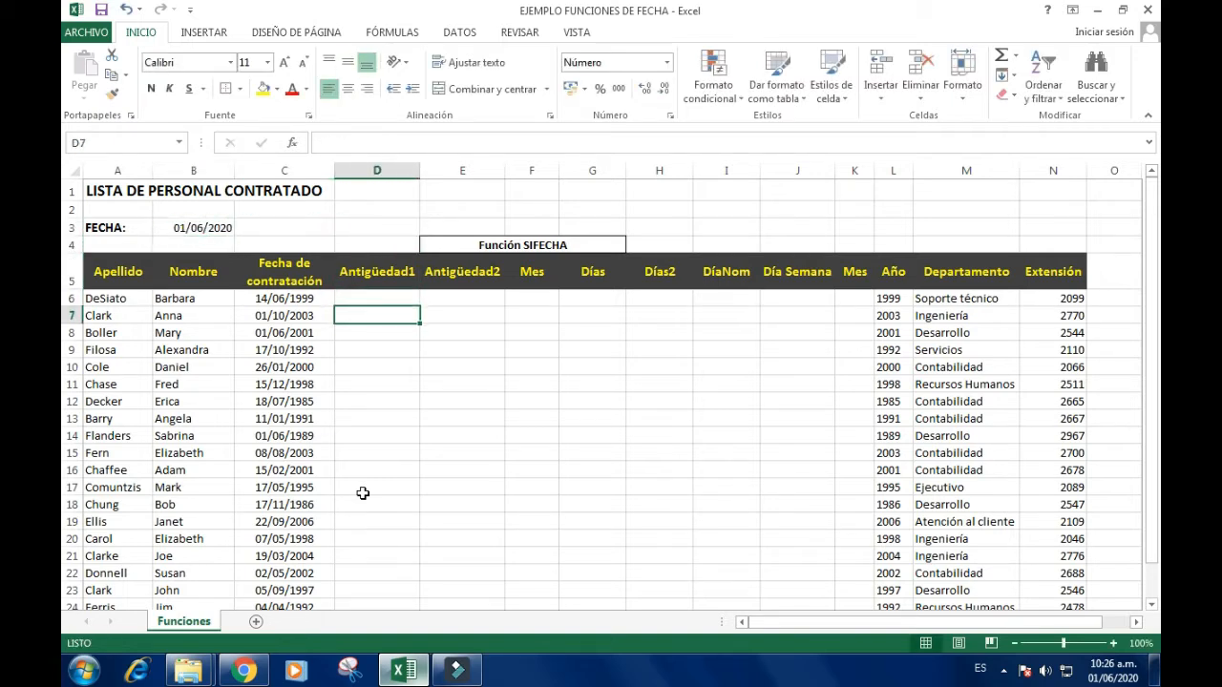
{"action": "key", "text": "Up"}
{"action": "key", "text": "Up"}
{"action": "key", "text": "Down"}
{"action": "key", "text": "Right"}
{"action": "key", "text": "Left"}
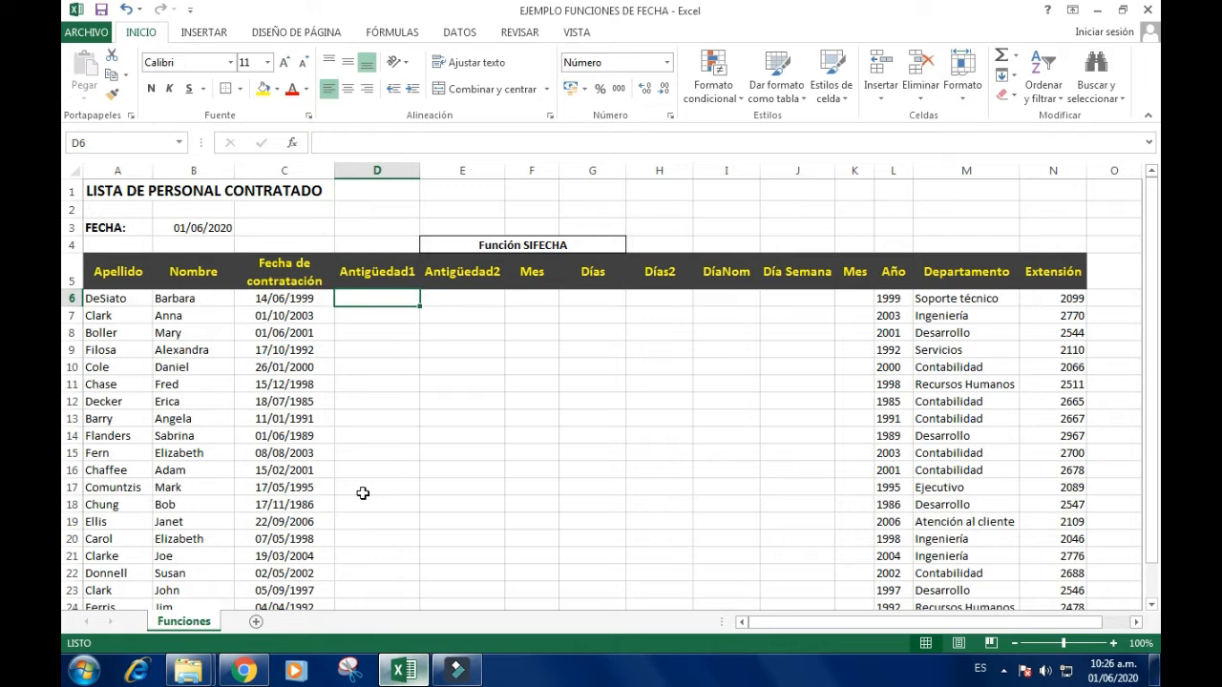
{"action": "type", "text": "+"}
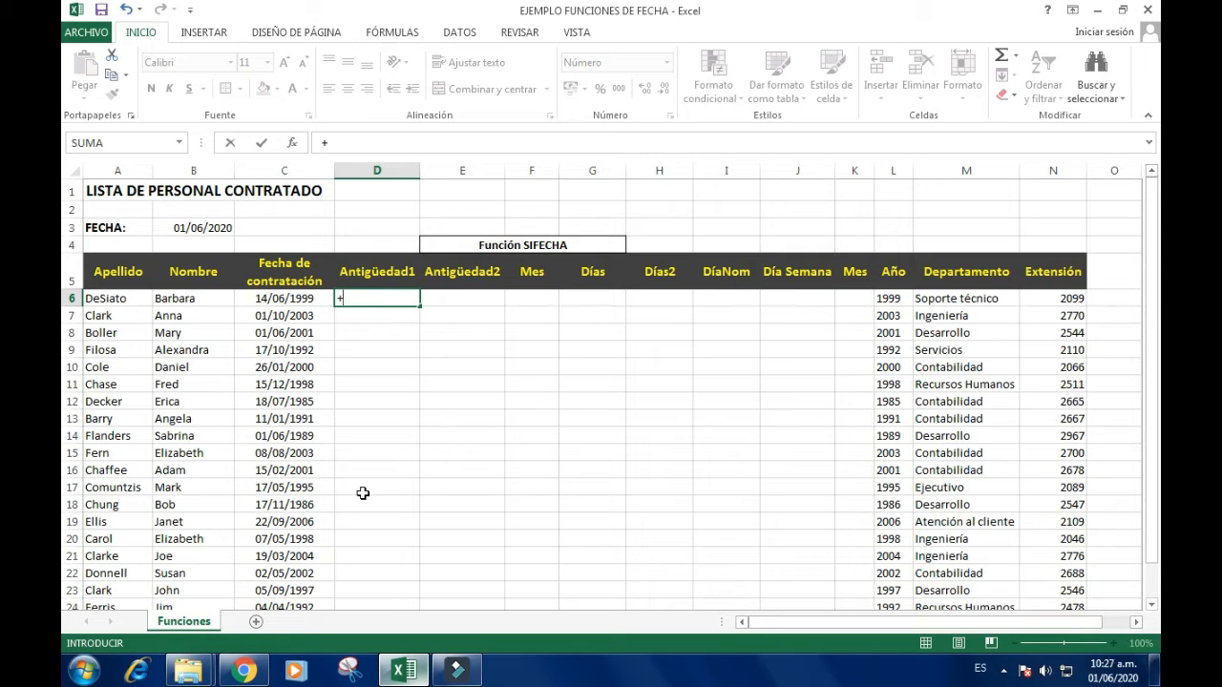
{"action": "type", "text": "("}
{"action": "left_click", "coordinate": [197, 227]}
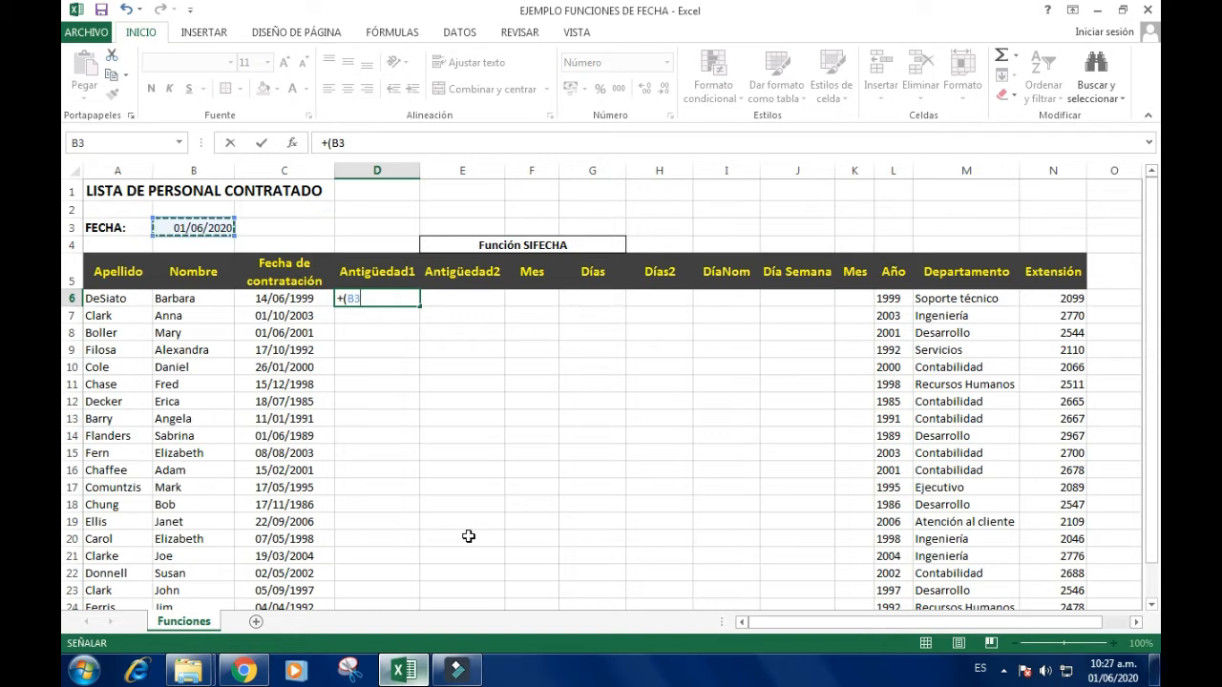
{"action": "key", "text": "F4"}
{"action": "type", "text": "-"}
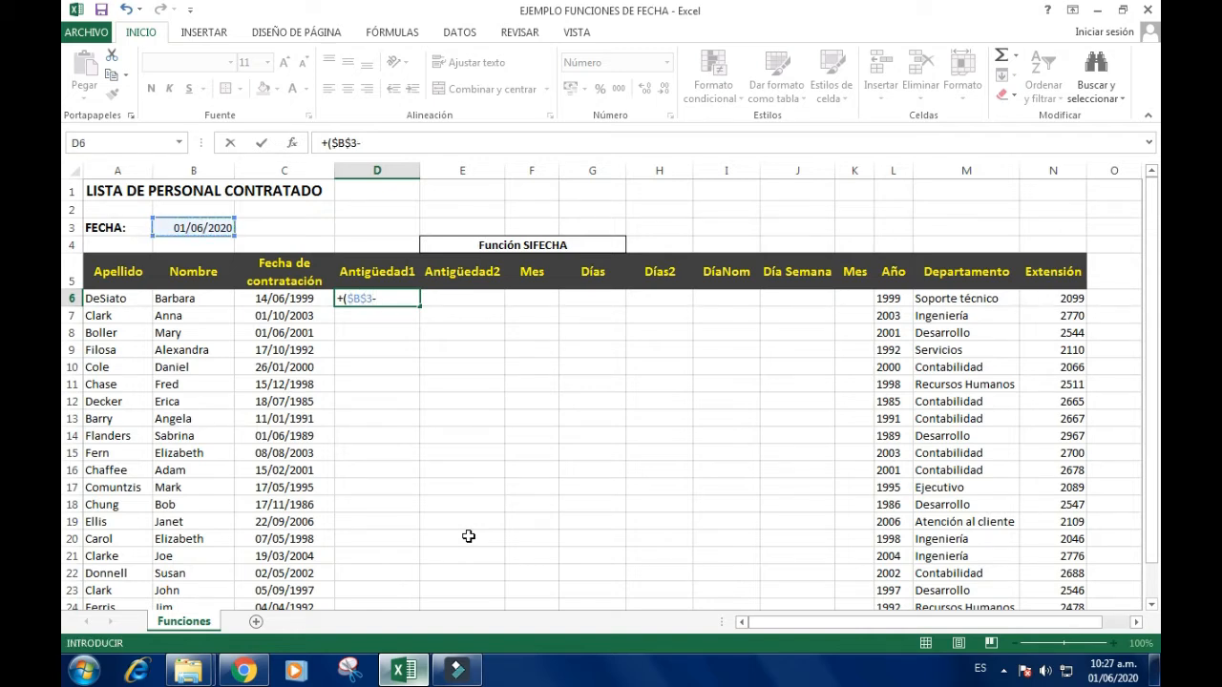
{"action": "left_click", "coordinate": [282, 302]}
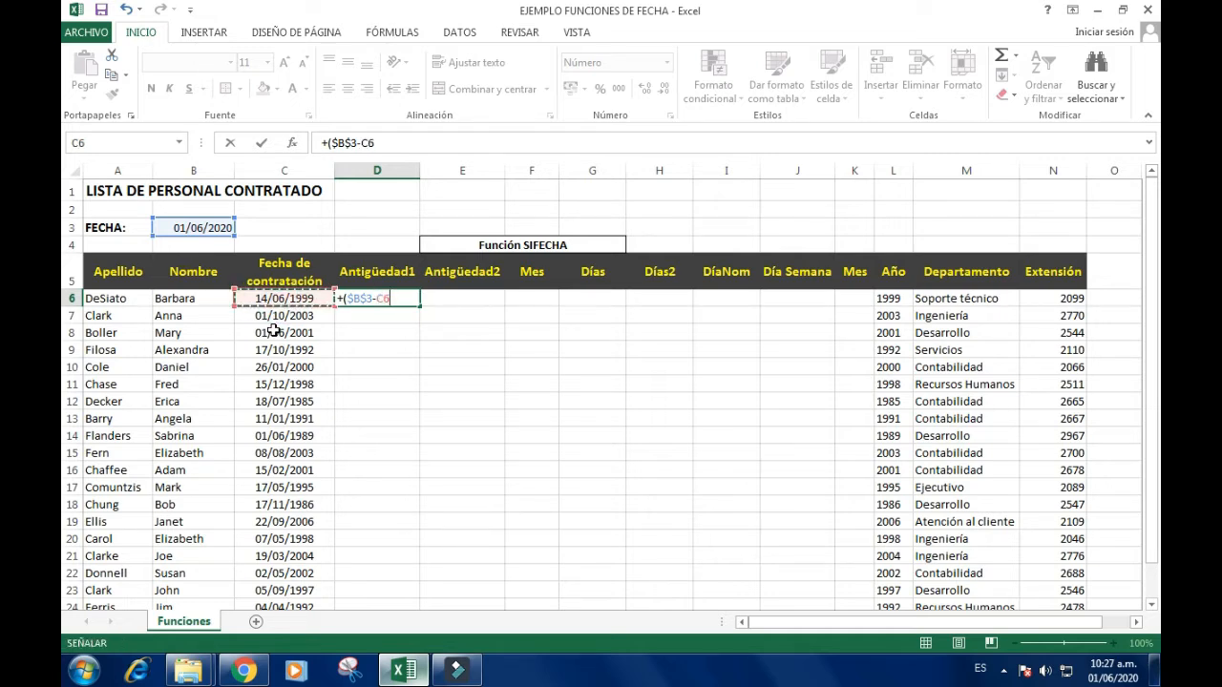
{"action": "type", "text": ")"}
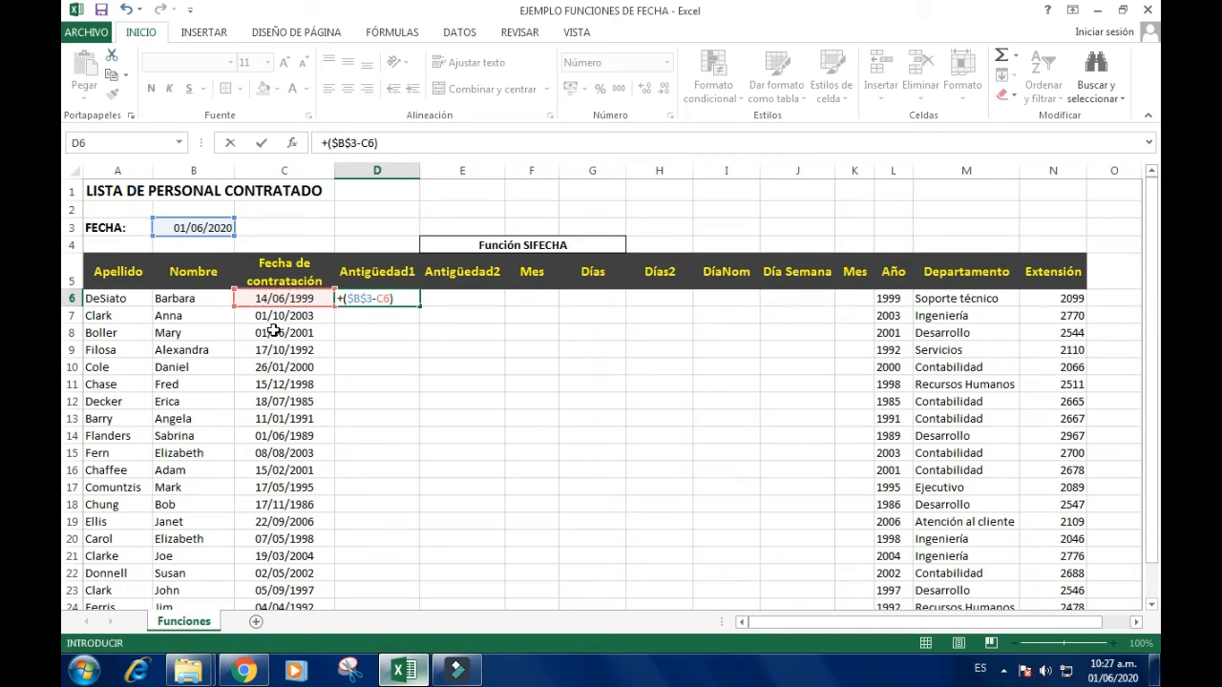
{"action": "type", "text": "/365"}
{"action": "key", "text": "Return"}
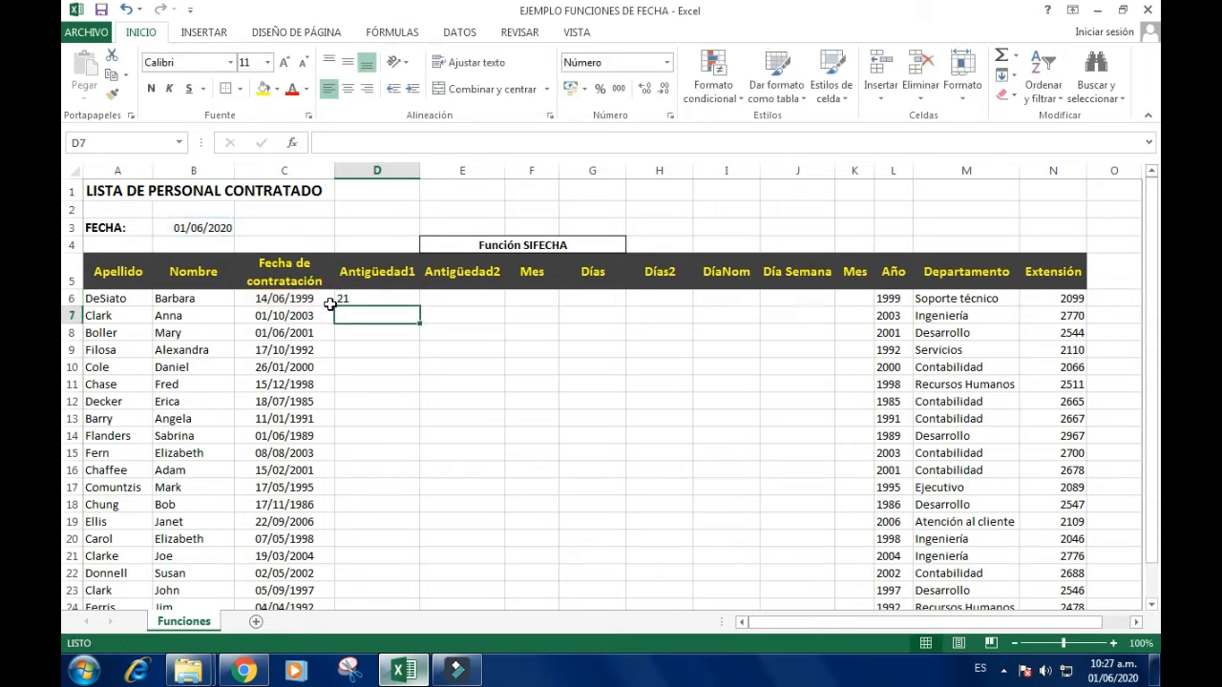
Fill the D6 formula down the whole Antigüedad1 column and centre the filled cells.
{"action": "left_click", "coordinate": [380, 295]}
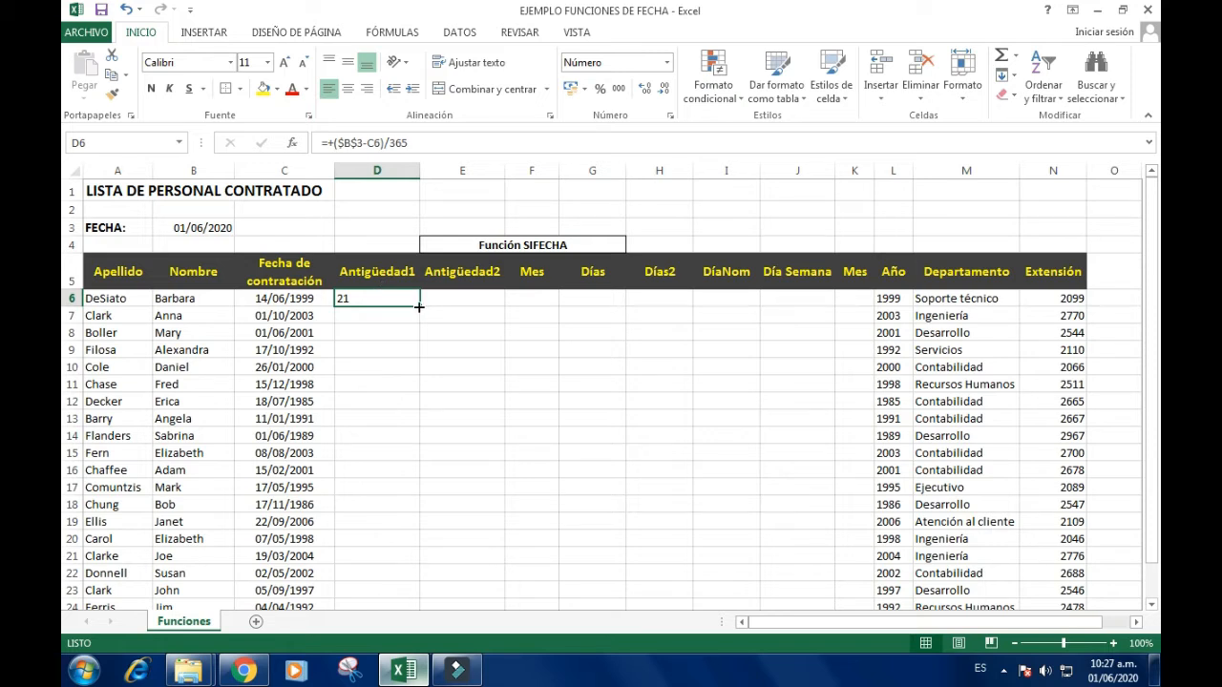
{"action": "double_click", "coordinate": [419, 307]}
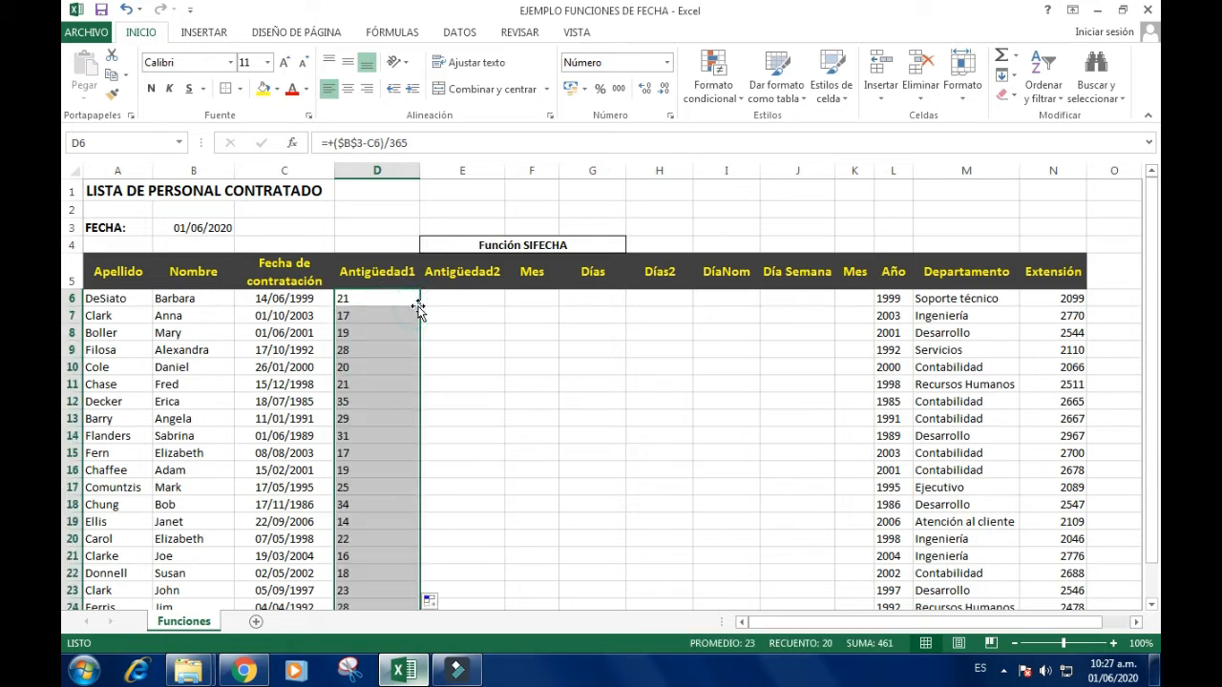
{"action": "left_click", "coordinate": [347, 88]}
Check the cell references used by the Antigüedad1 formula in D6.
{"action": "double_click", "coordinate": [390, 297]}
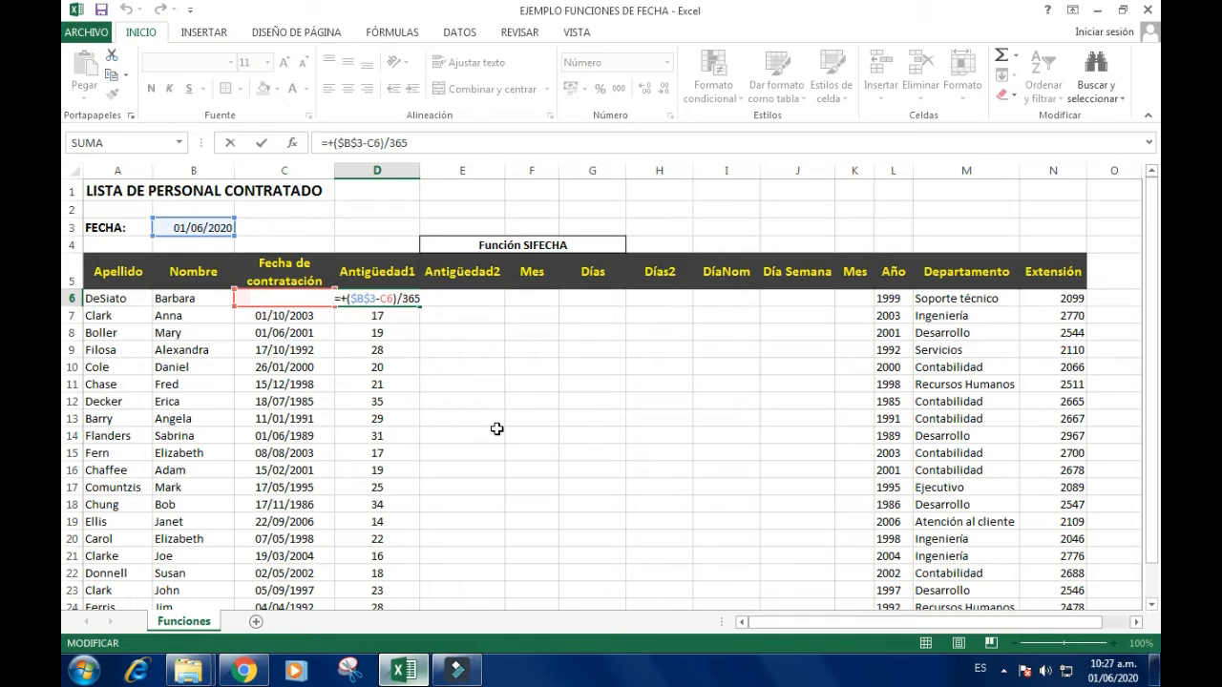
{"action": "key", "text": "Return"}
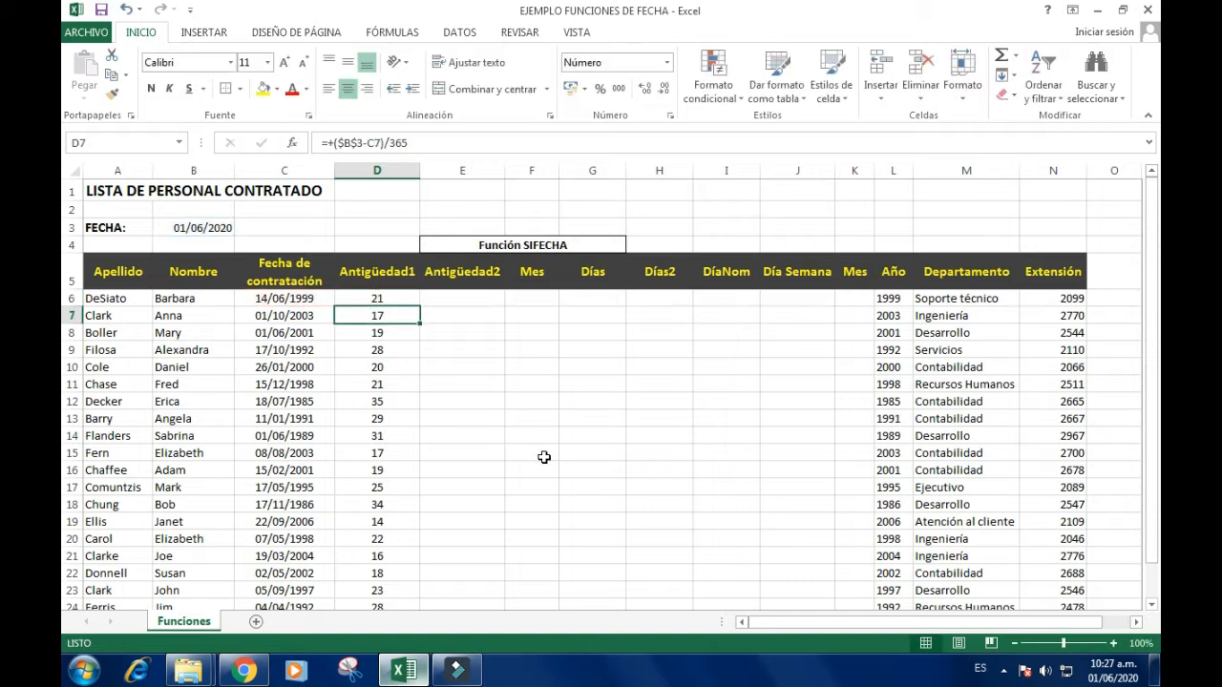
Show the D6 result with two decimals and return it to whole-number display.
{"action": "left_click", "coordinate": [399, 303]}
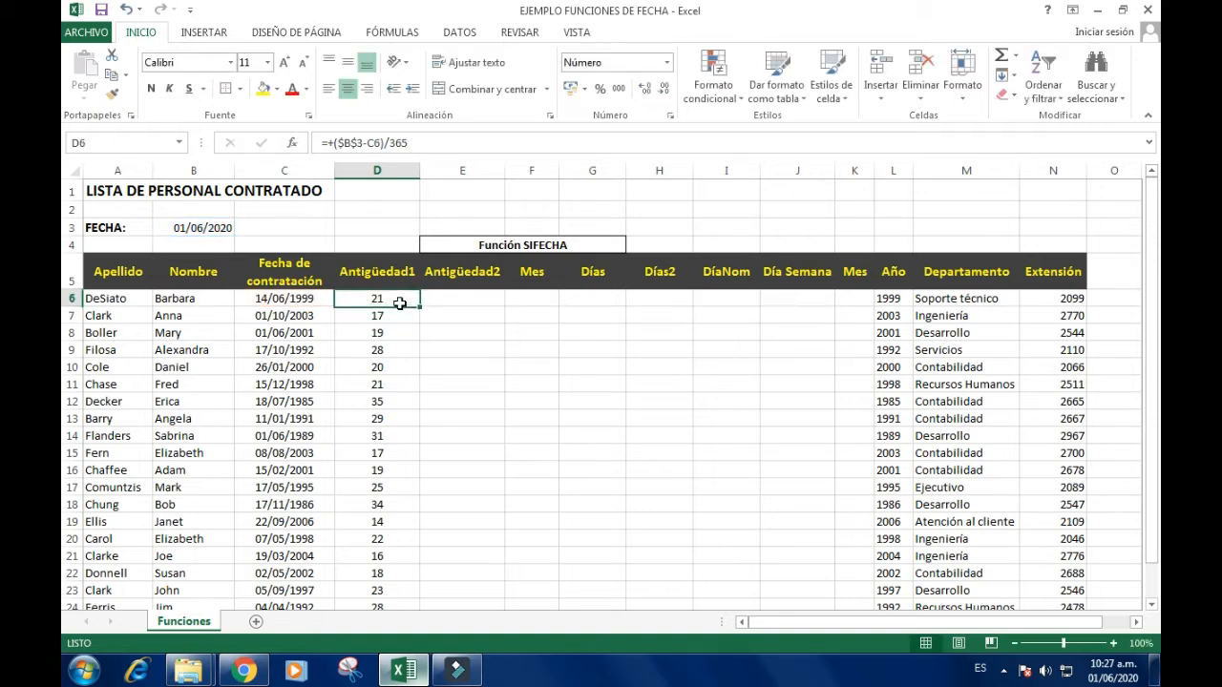
{"action": "left_click", "coordinate": [647, 92]}
{"action": "left_click", "coordinate": [647, 93]}
{"action": "left_click", "coordinate": [665, 91]}
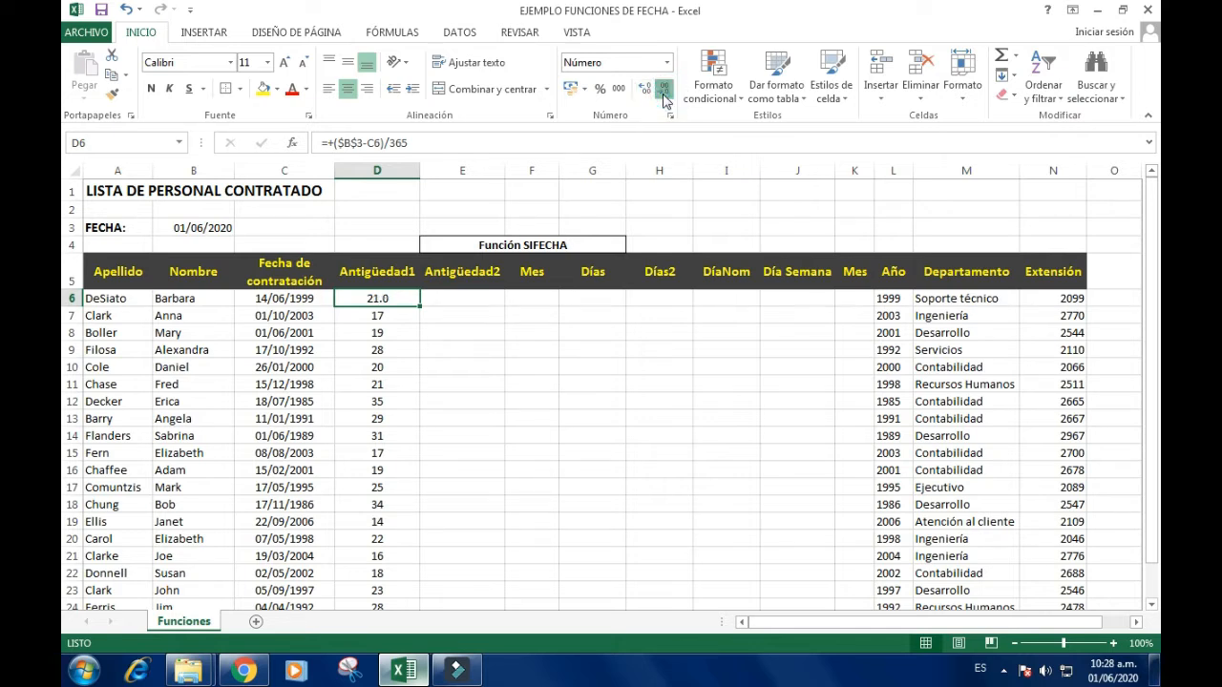
{"action": "left_click", "coordinate": [664, 92]}
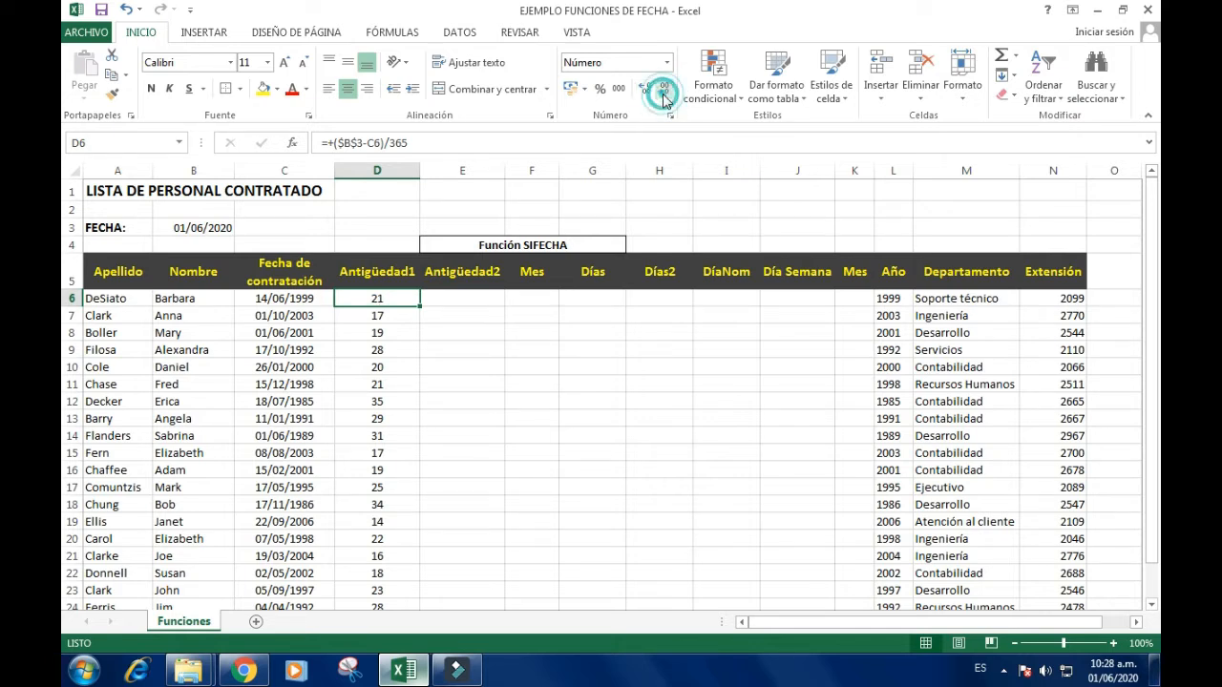
Enter the formula +SIFECHA(C6,$B$3,"y") in E6, the first Antigüedad2 cell, keeping the B3 reference absolute.
{"action": "left_click", "coordinate": [470, 301]}
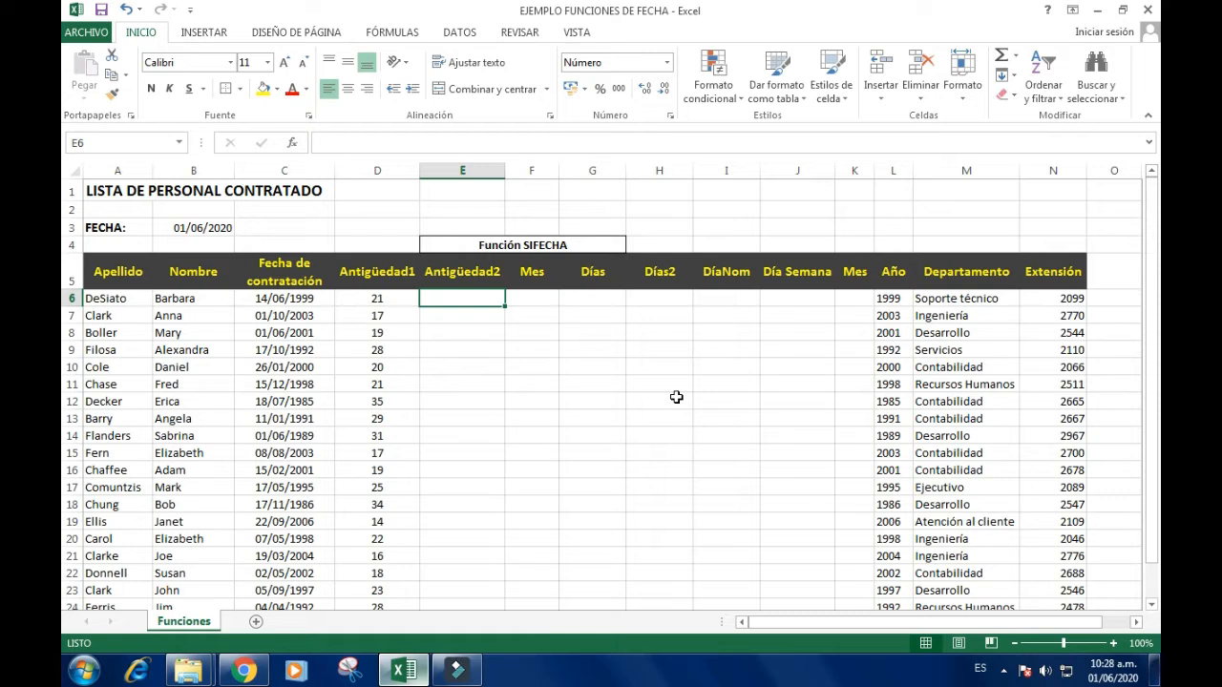
{"action": "type", "text": "+si"}
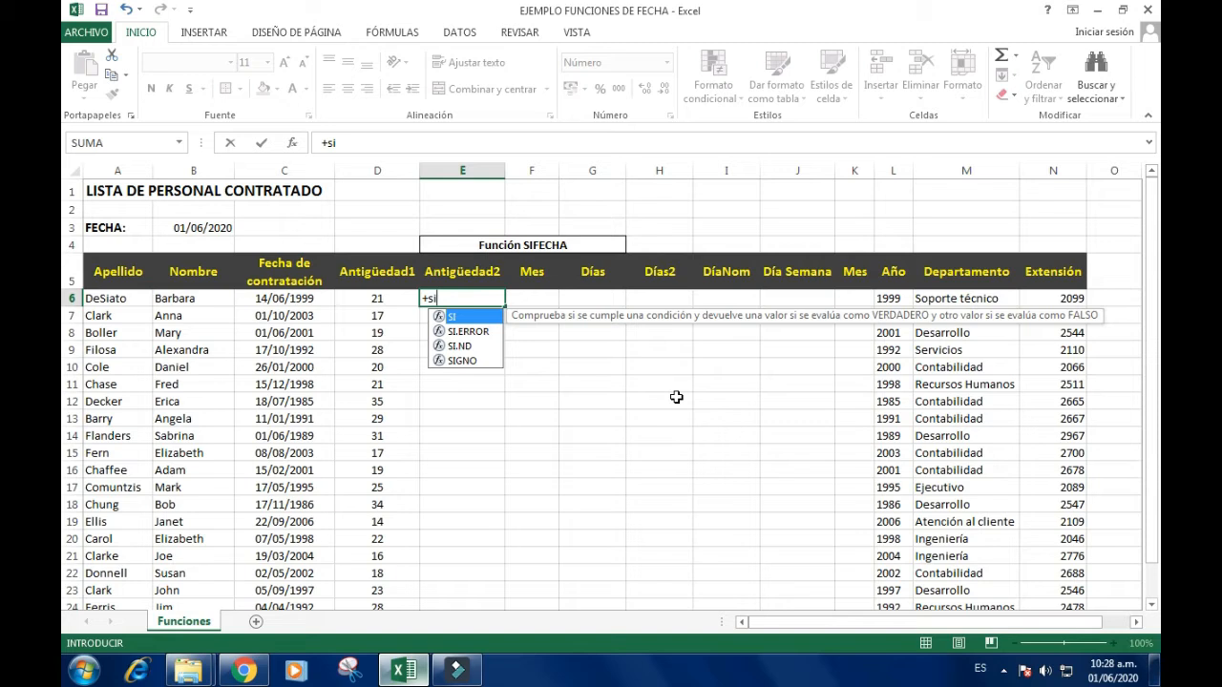
{"action": "key", "text": "BackSpace"}
{"action": "key", "text": "BackSpace"}
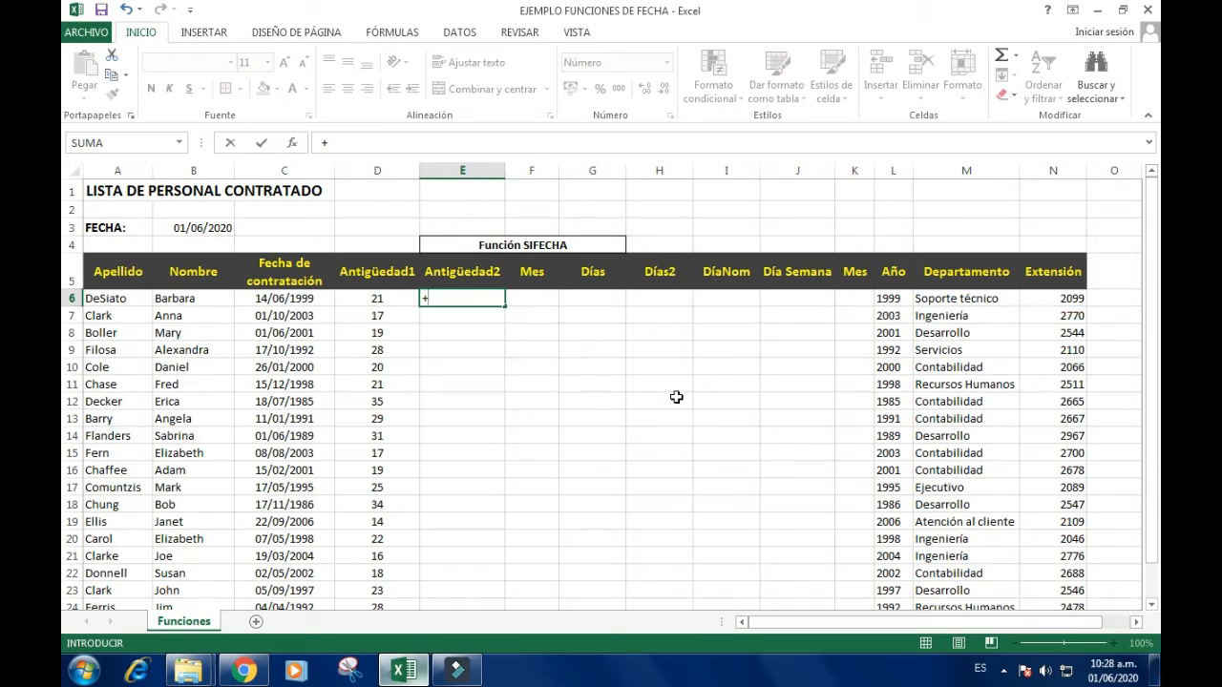
{"action": "type", "text": "sifecha("}
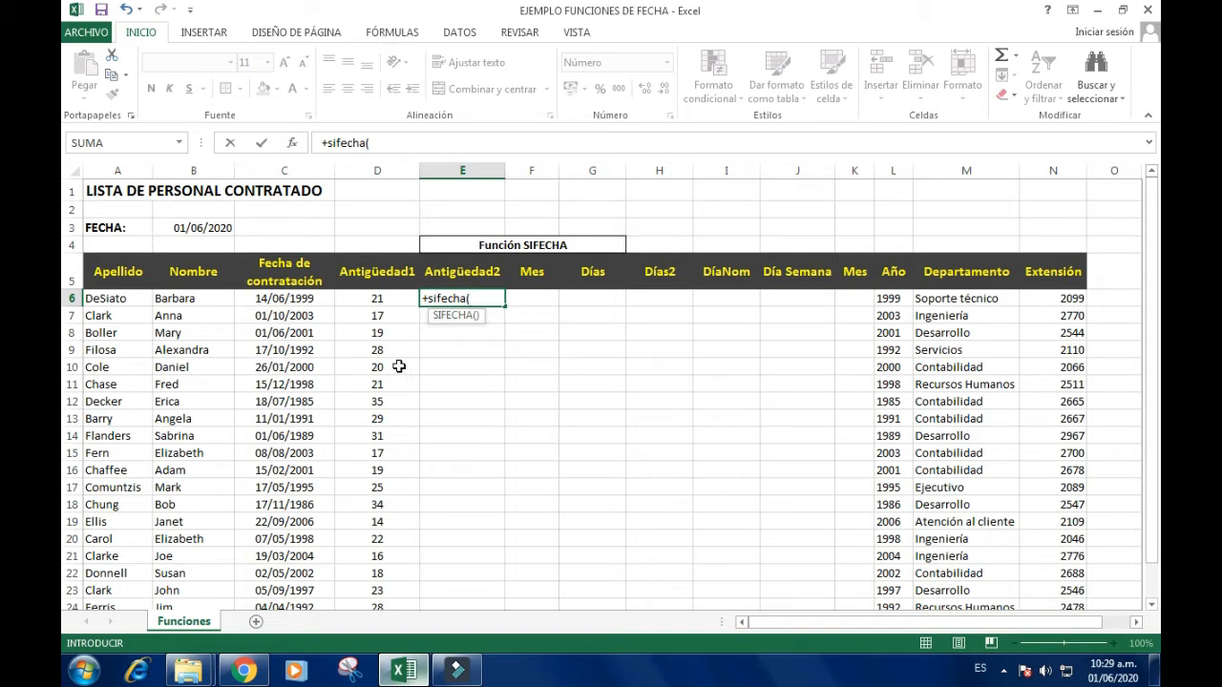
{"action": "left_click", "coordinate": [315, 298]}
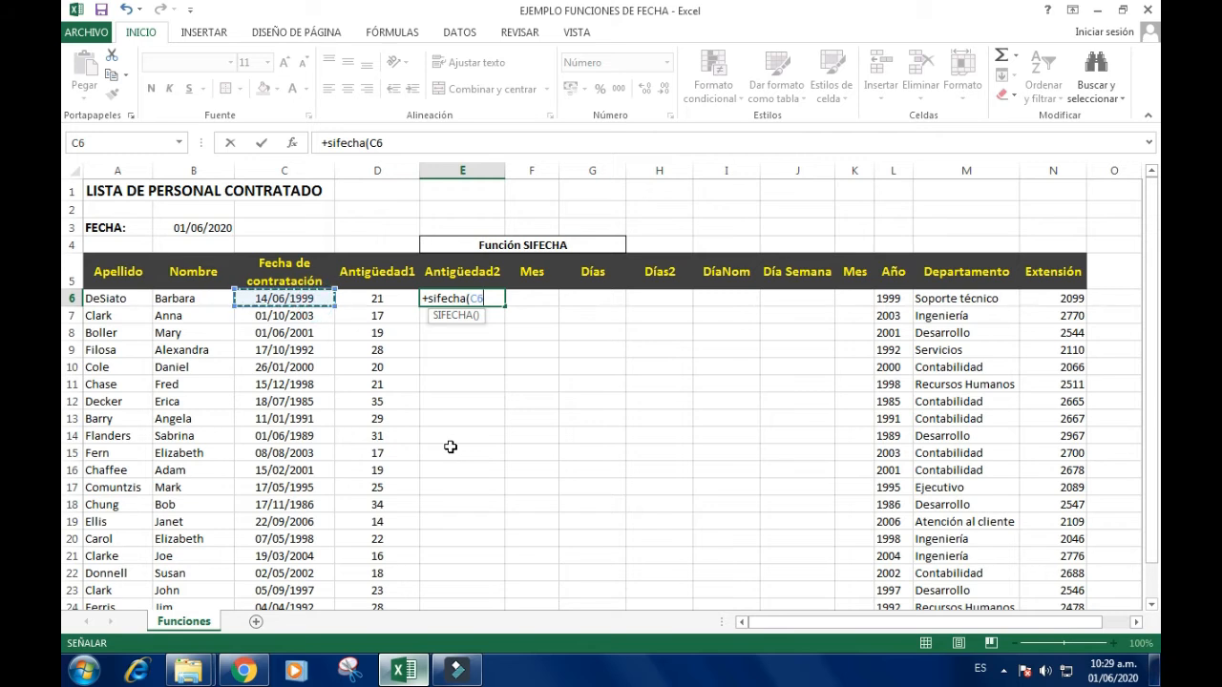
{"action": "type", "text": ","}
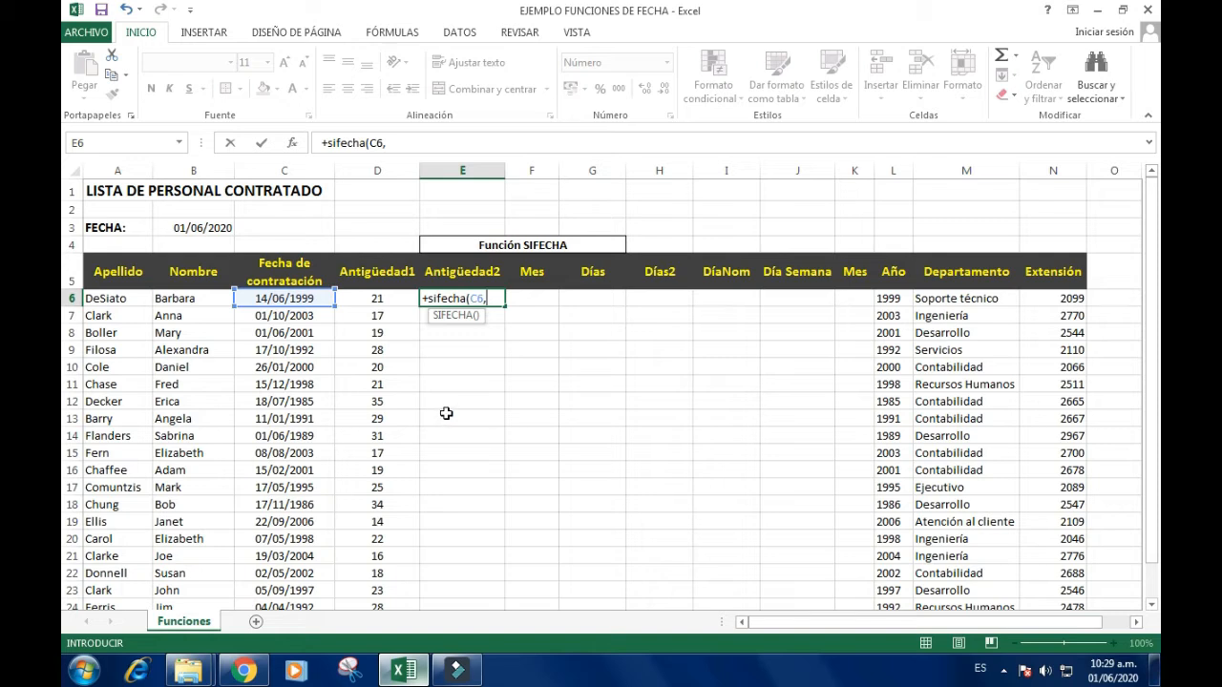
{"action": "left_click", "coordinate": [223, 230]}
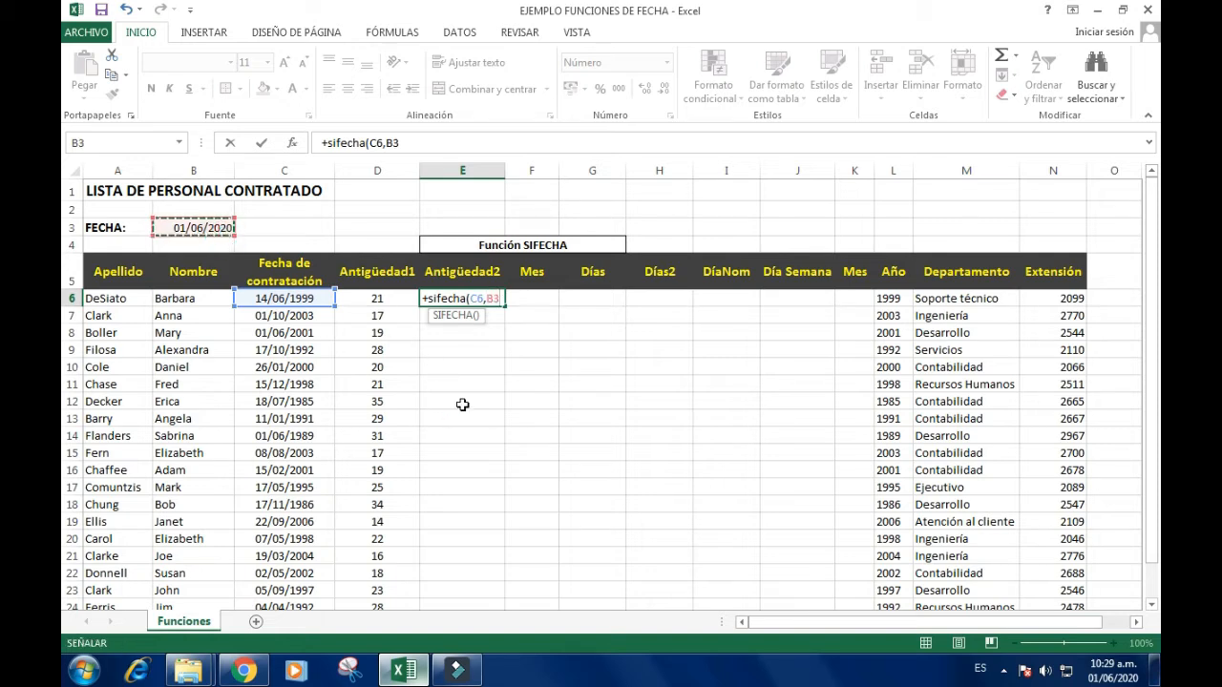
{"action": "key", "text": "F4"}
{"action": "type", "text": ","}
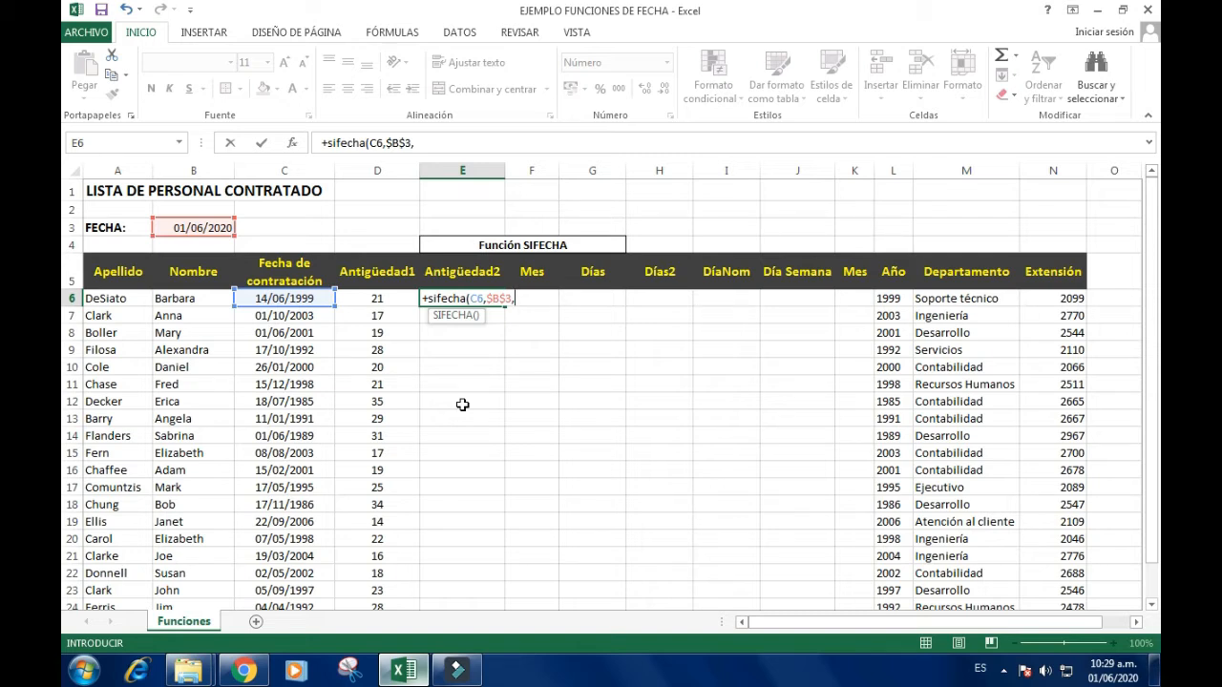
{"action": "type", "text": "\"y\""}
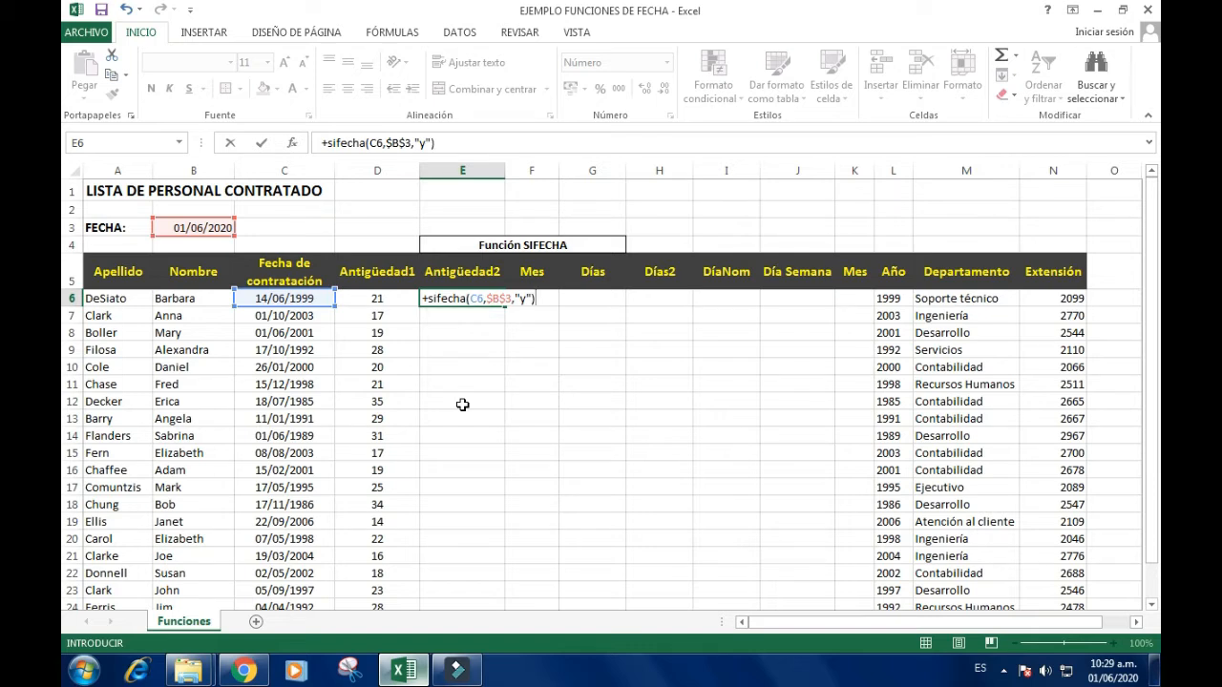
{"action": "key", "text": "Return"}
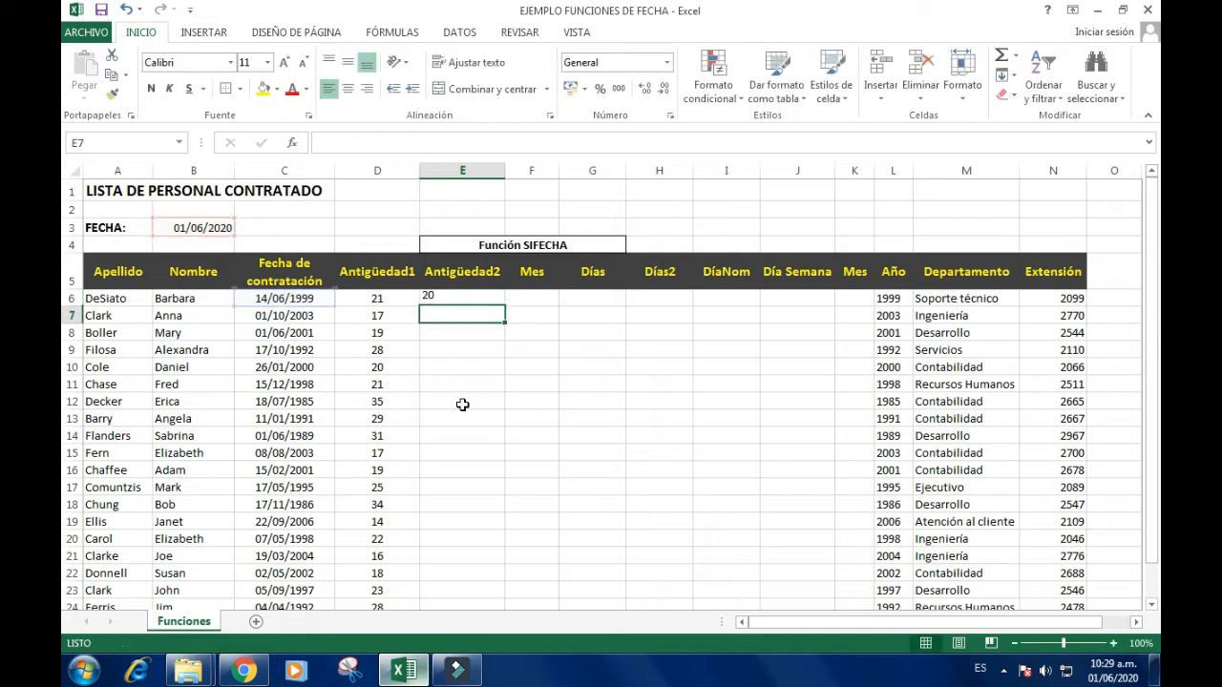
Fill the E6 formula down the whole Antigüedad2 column and centre the filled cells.
{"action": "key", "text": "Up"}
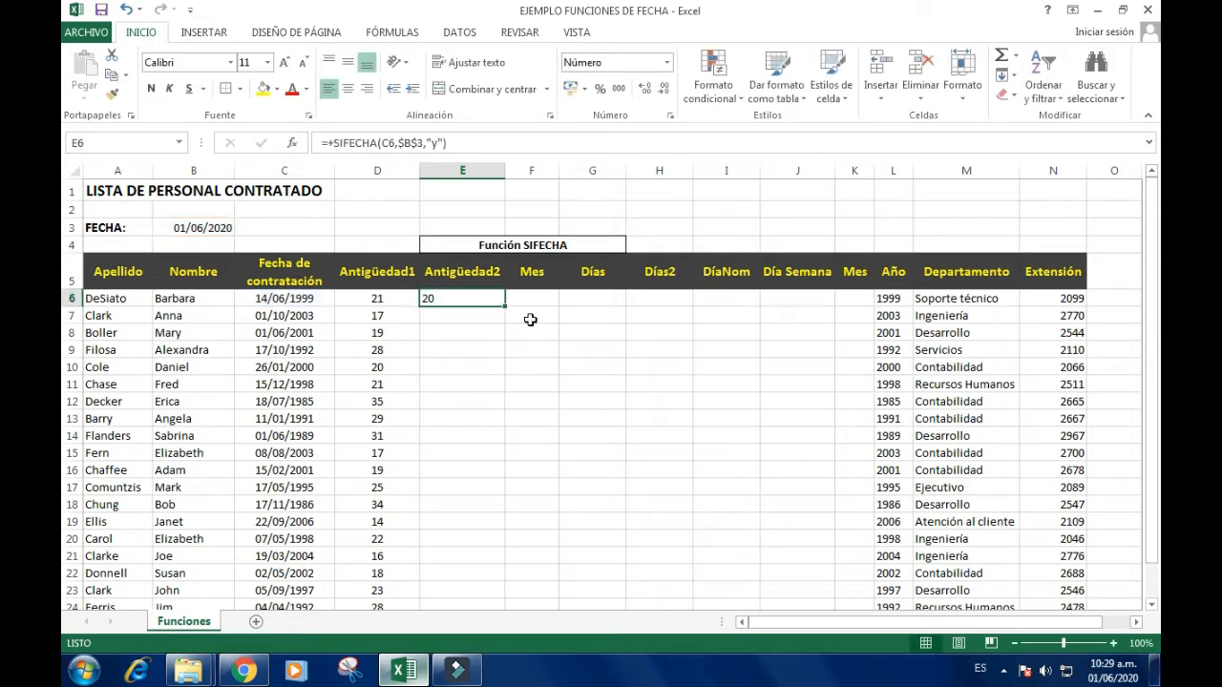
{"action": "double_click", "coordinate": [505, 306]}
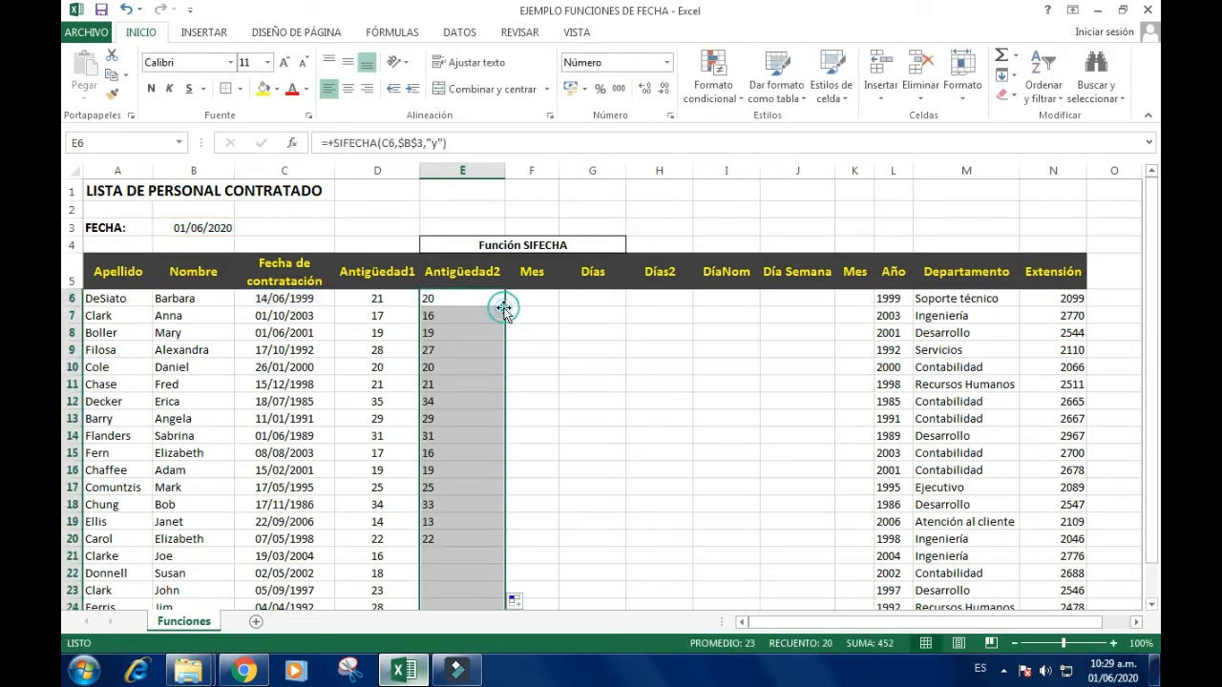
{"action": "left_click", "coordinate": [348, 88]}
Compare the Antigüedad1 and Antigüedad2 formulas and results in rows 6, 10 and 11.
{"action": "left_click", "coordinate": [445, 299]}
{"action": "left_click", "coordinate": [395, 302]}
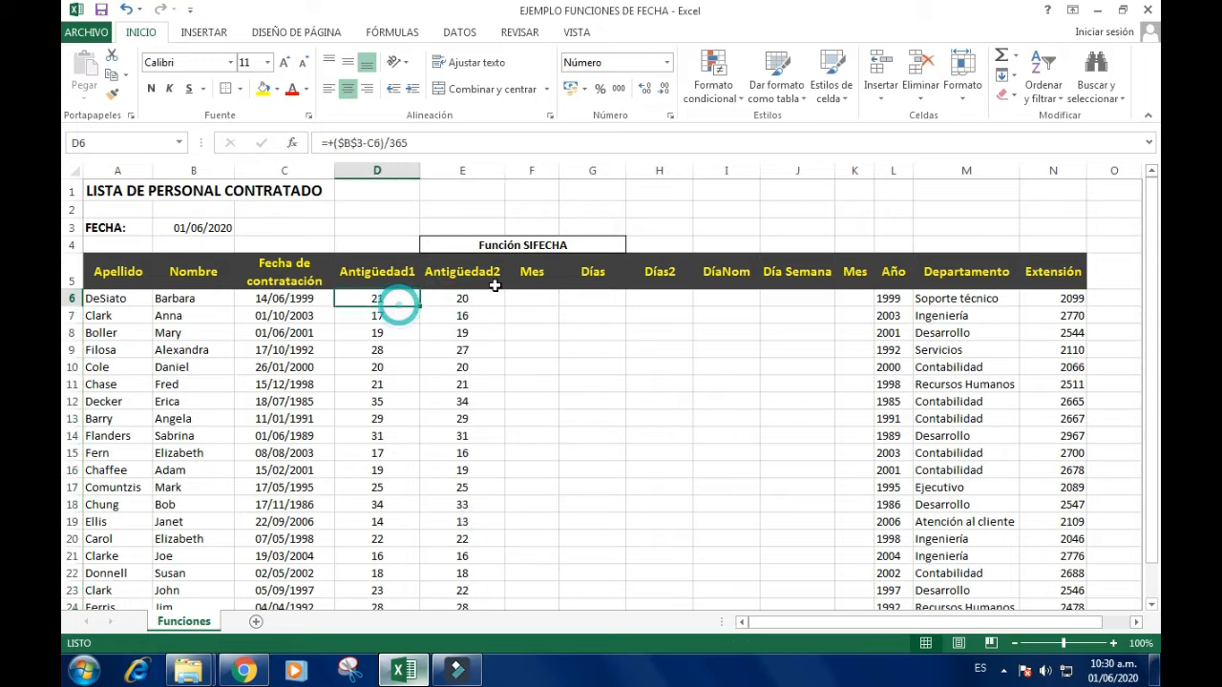
{"action": "left_click", "coordinate": [494, 282]}
{"action": "double_click", "coordinate": [386, 301]}
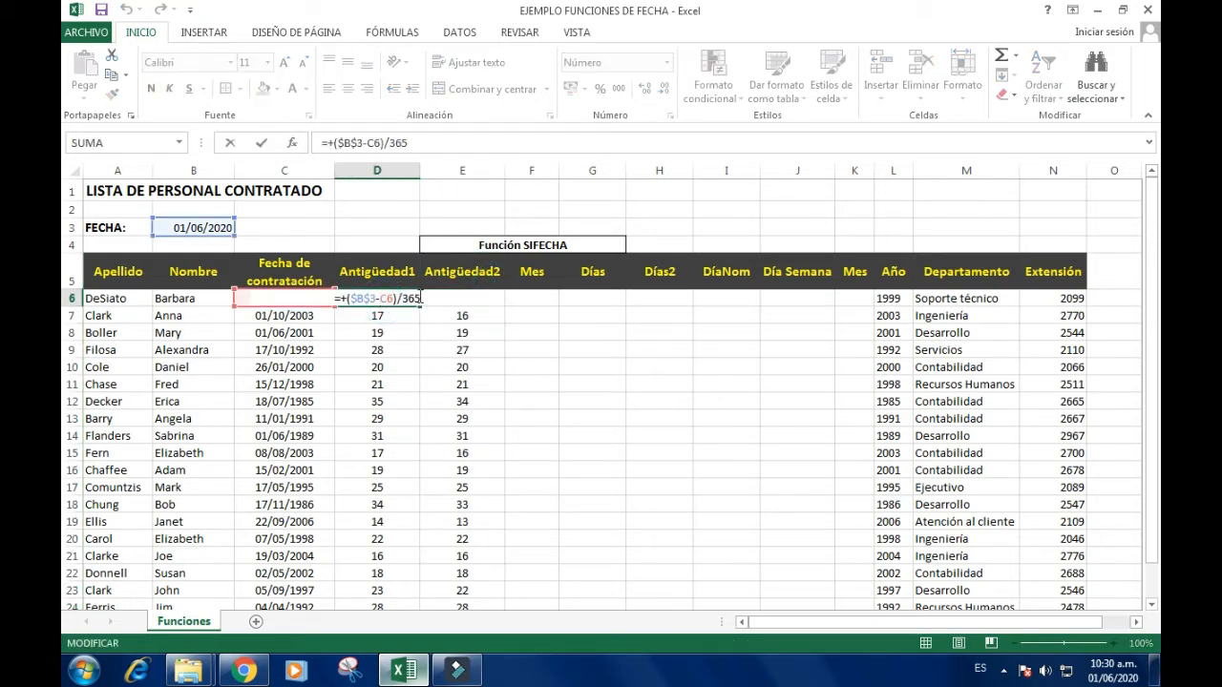
{"action": "key", "text": "Return"}
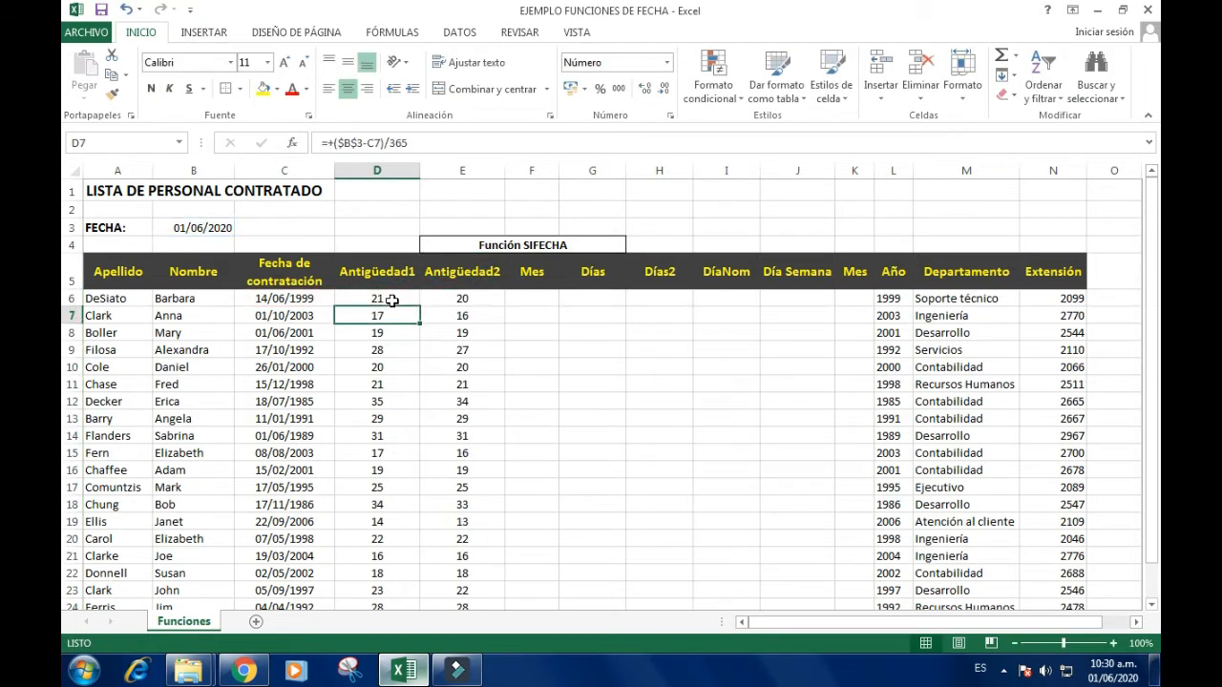
{"action": "left_click", "coordinate": [392, 301]}
{"action": "left_click", "coordinate": [476, 301]}
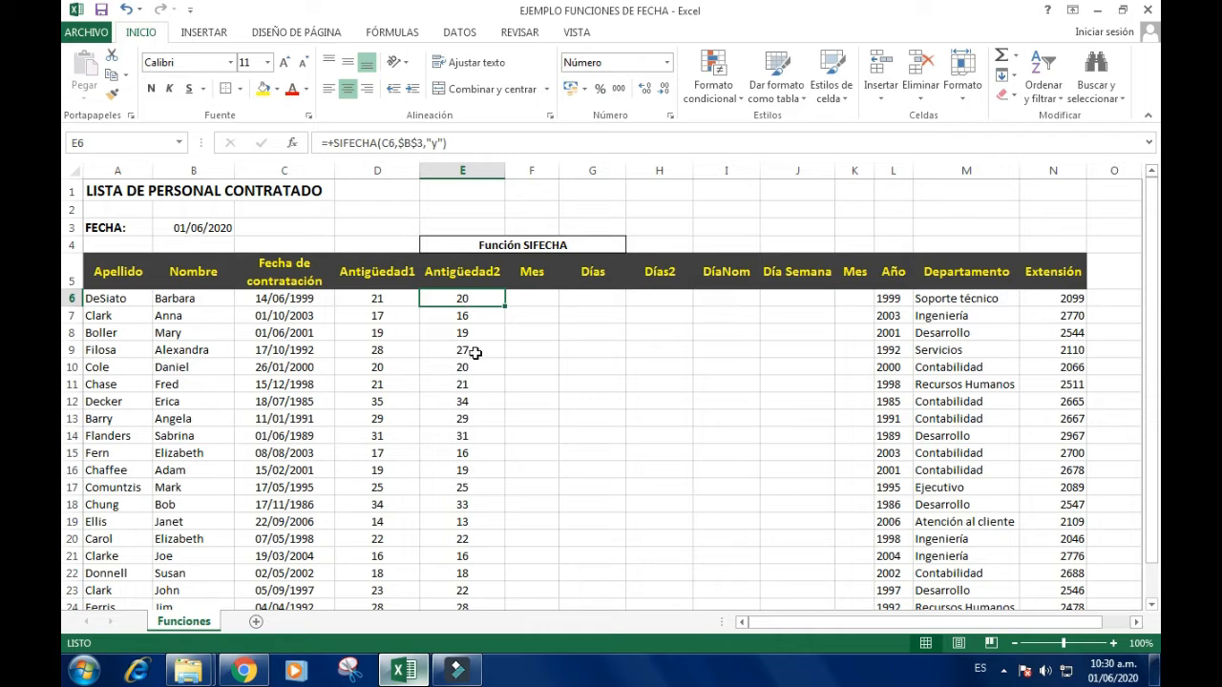
{"action": "left_click", "coordinate": [387, 372]}
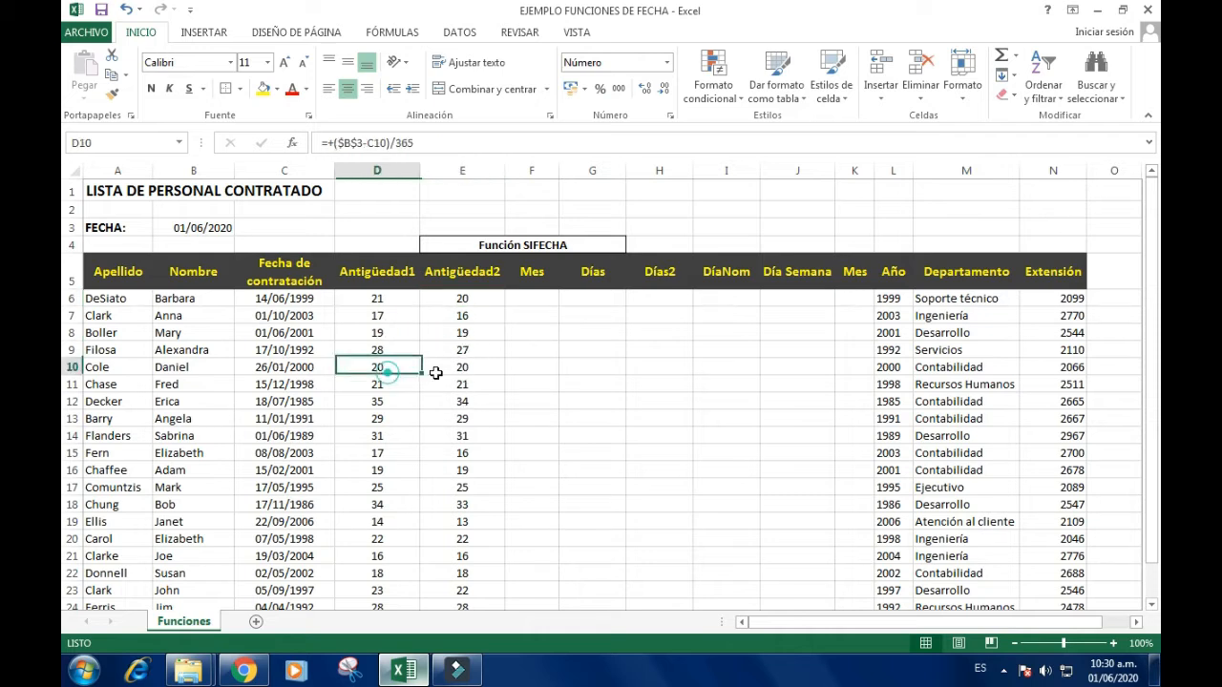
{"action": "left_click", "coordinate": [465, 385]}
{"action": "left_click", "coordinate": [372, 386]}
{"action": "left_click", "coordinate": [466, 368]}
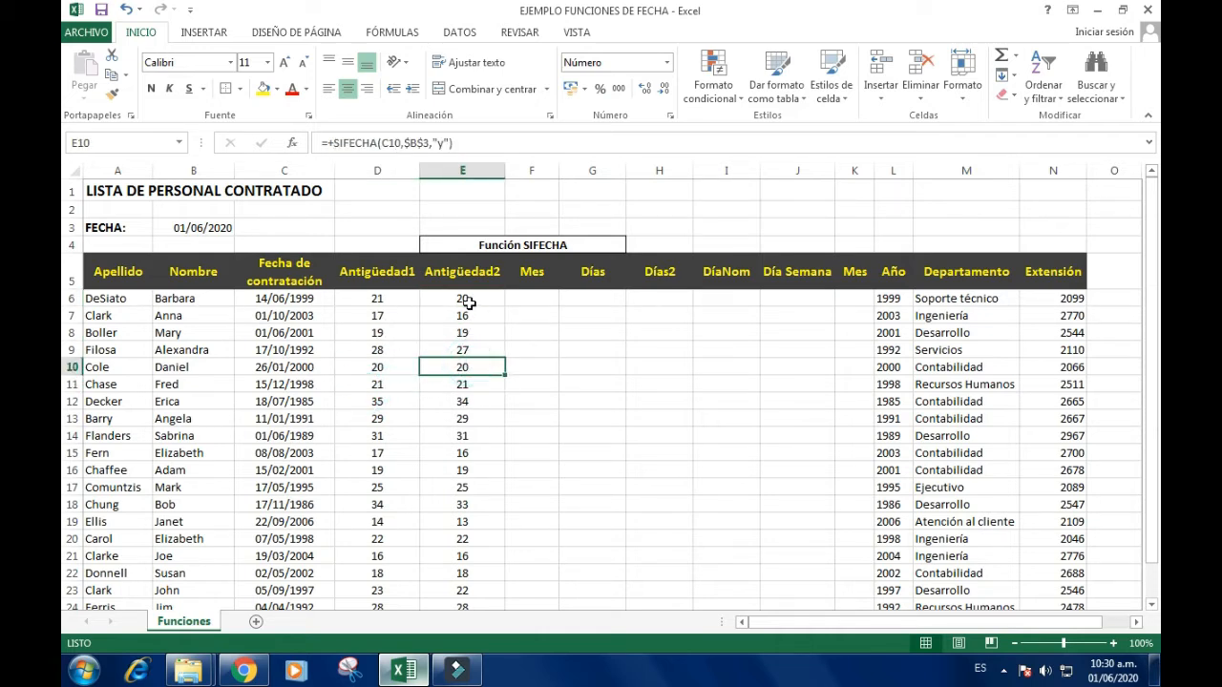
Review the arguments of the SIFECHA formula in E6 without changing it.
{"action": "double_click", "coordinate": [469, 302]}
{"action": "key", "text": "End"}
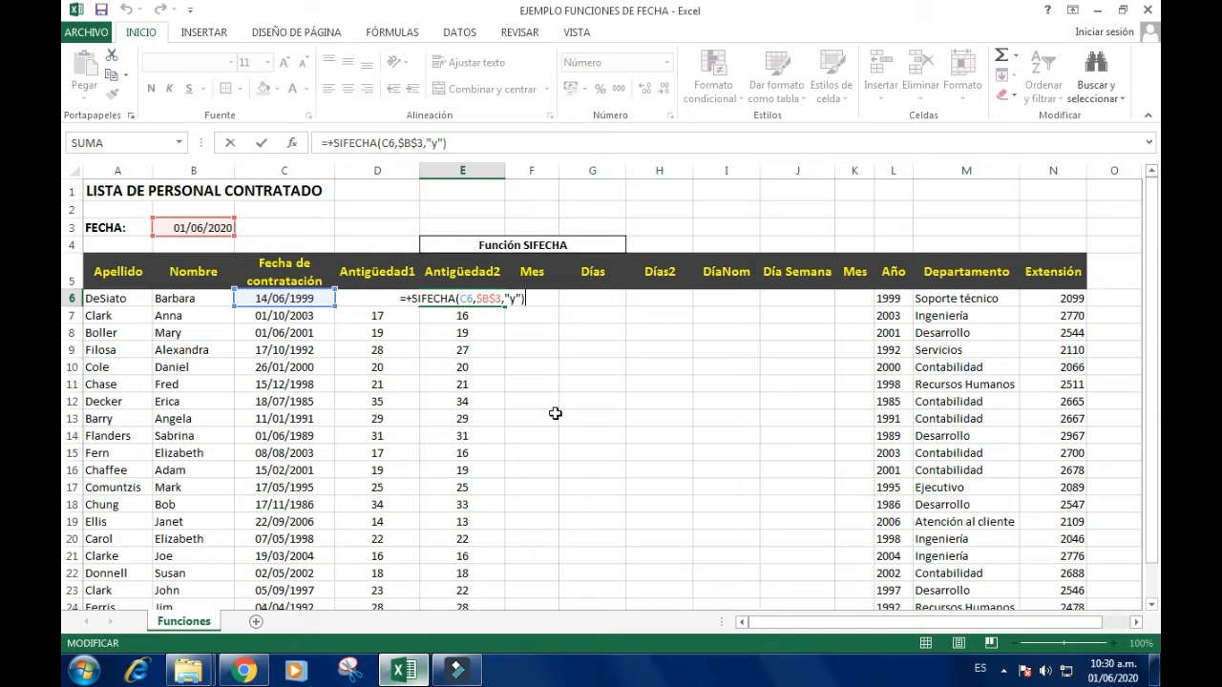
{"action": "key", "text": "Return"}
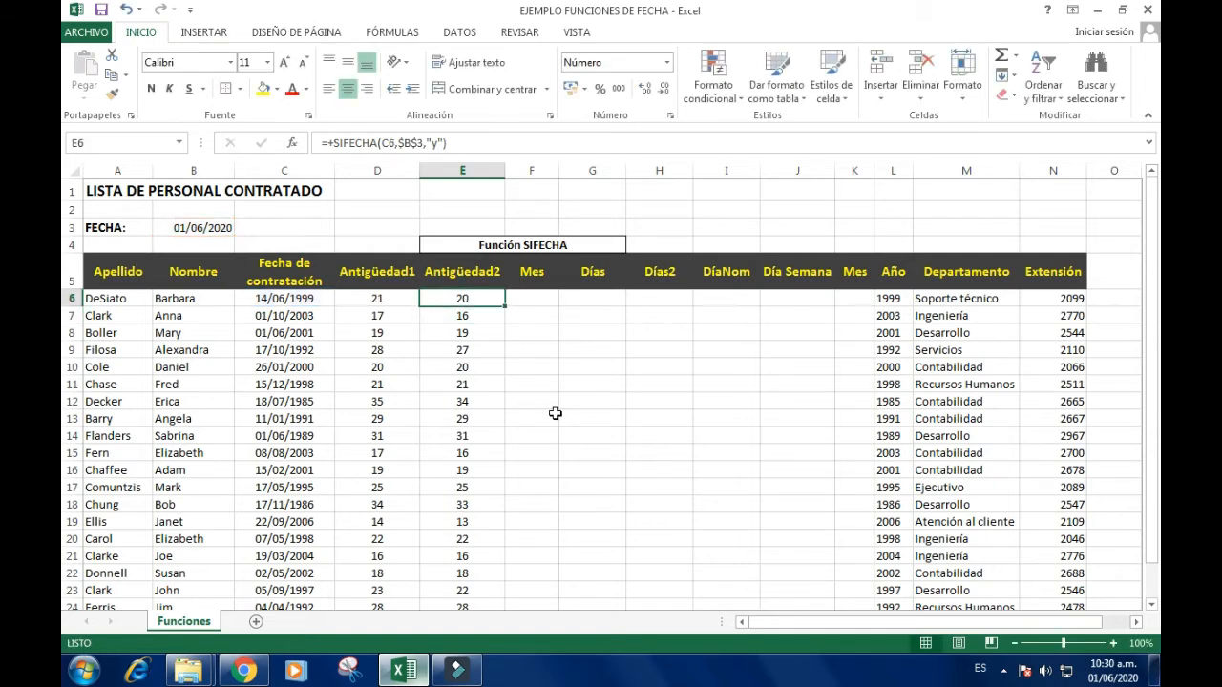
{"action": "key", "text": "Up"}
{"action": "key", "text": "Down"}
{"action": "key", "text": "Up"}
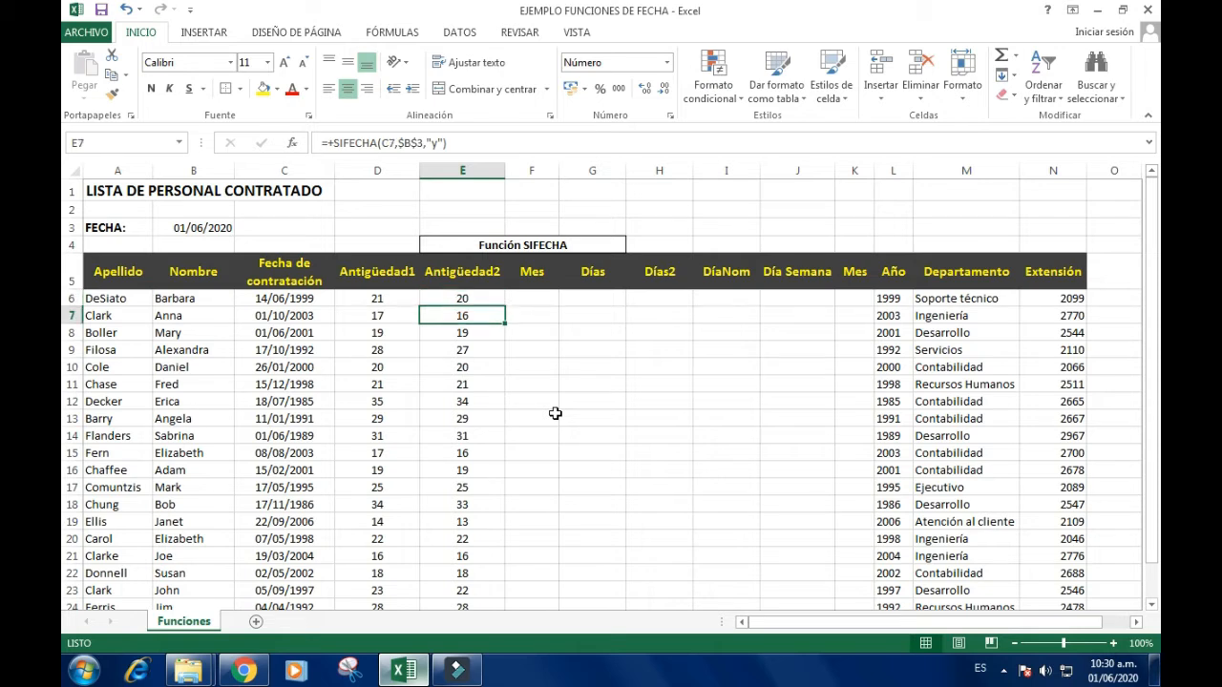
{"action": "key", "text": "Right"}
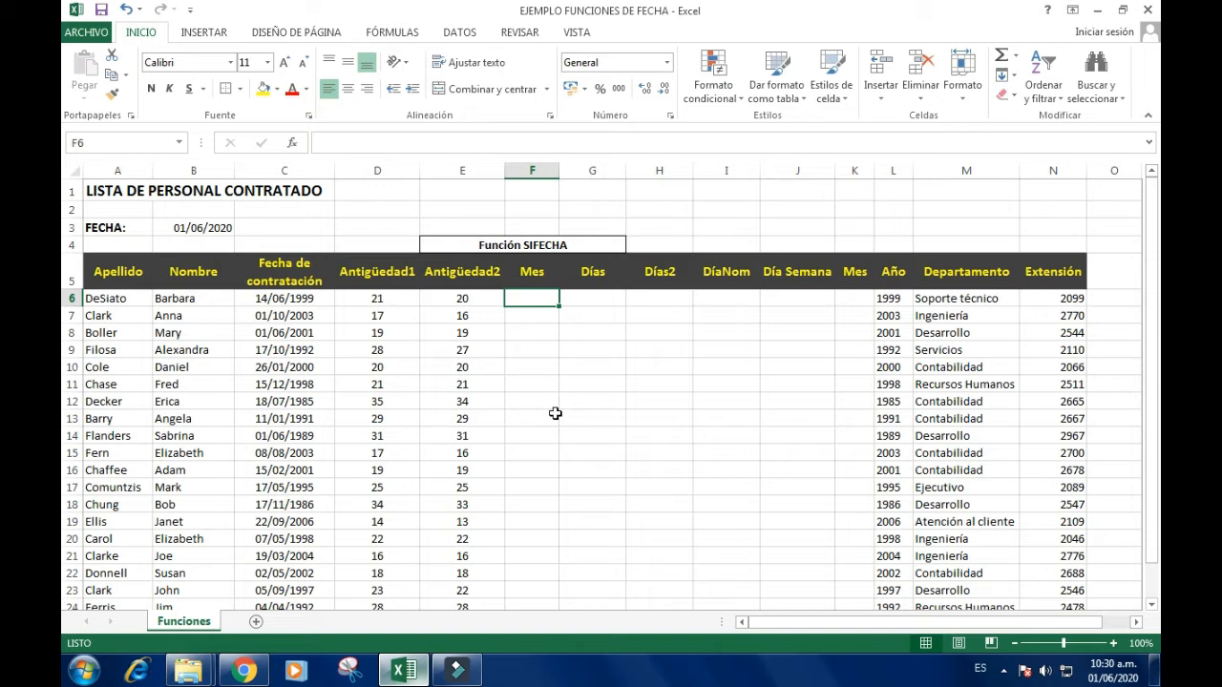
{"action": "key", "text": "Left"}
{"action": "key", "text": "F2"}
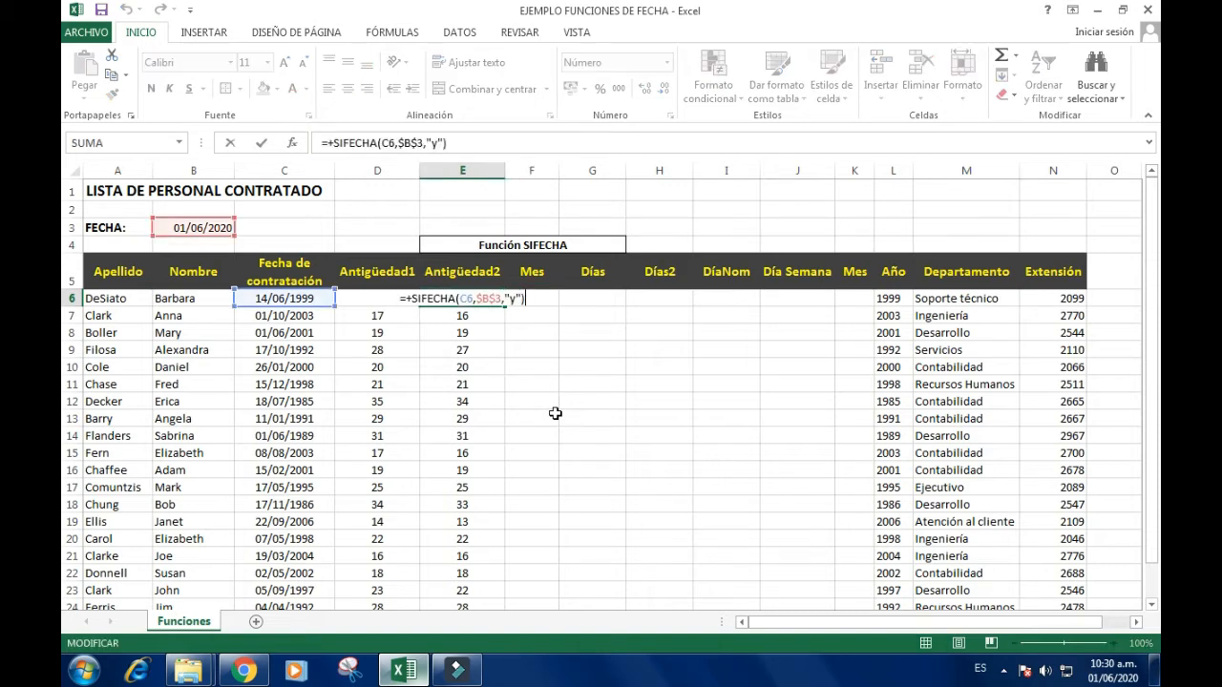
{"action": "key", "text": "Escape"}
Enter the formula +SIFECHA(C6,$B$3,"m") in F6, the first Mes cell under Función SIFECHA, keeping B3 absolute.
{"action": "key", "text": "Right"}
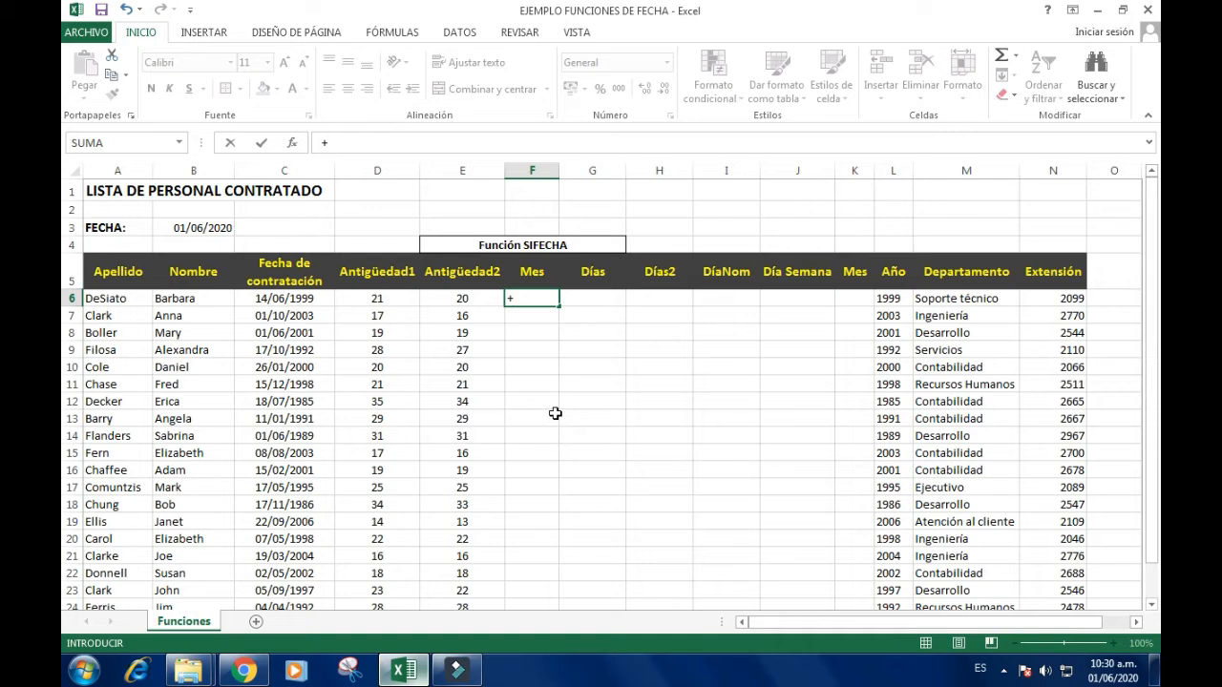
{"action": "type", "text": "sifecha("}
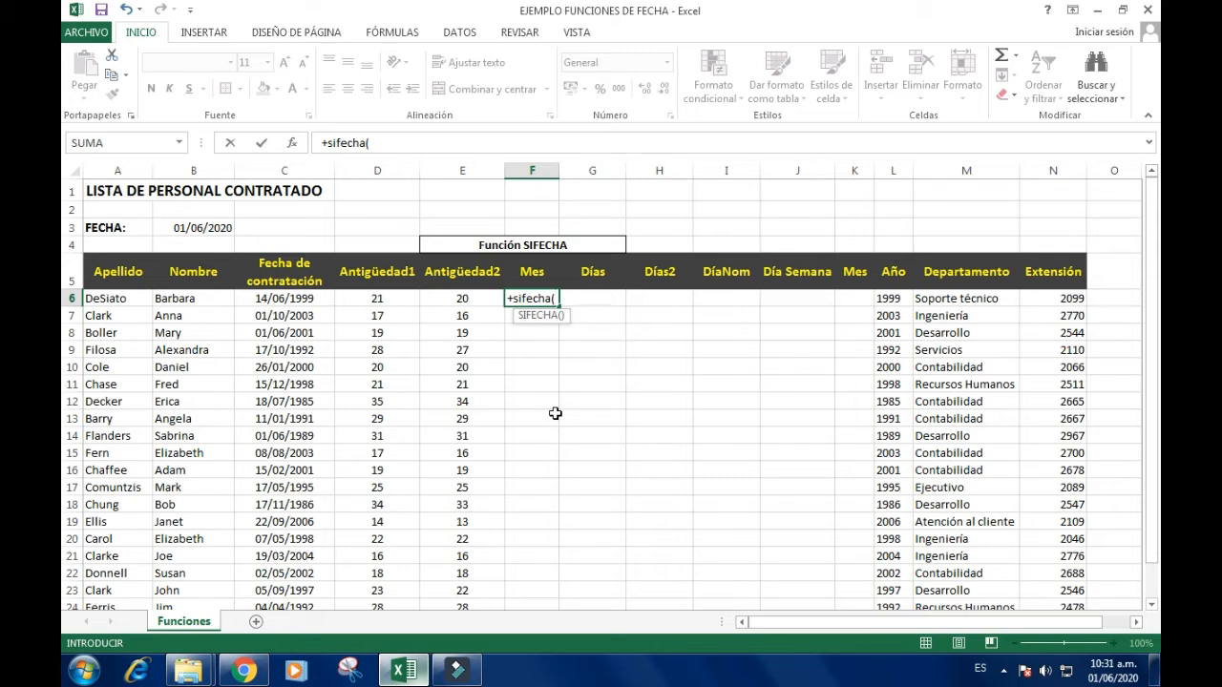
{"action": "left_click", "coordinate": [305, 297]}
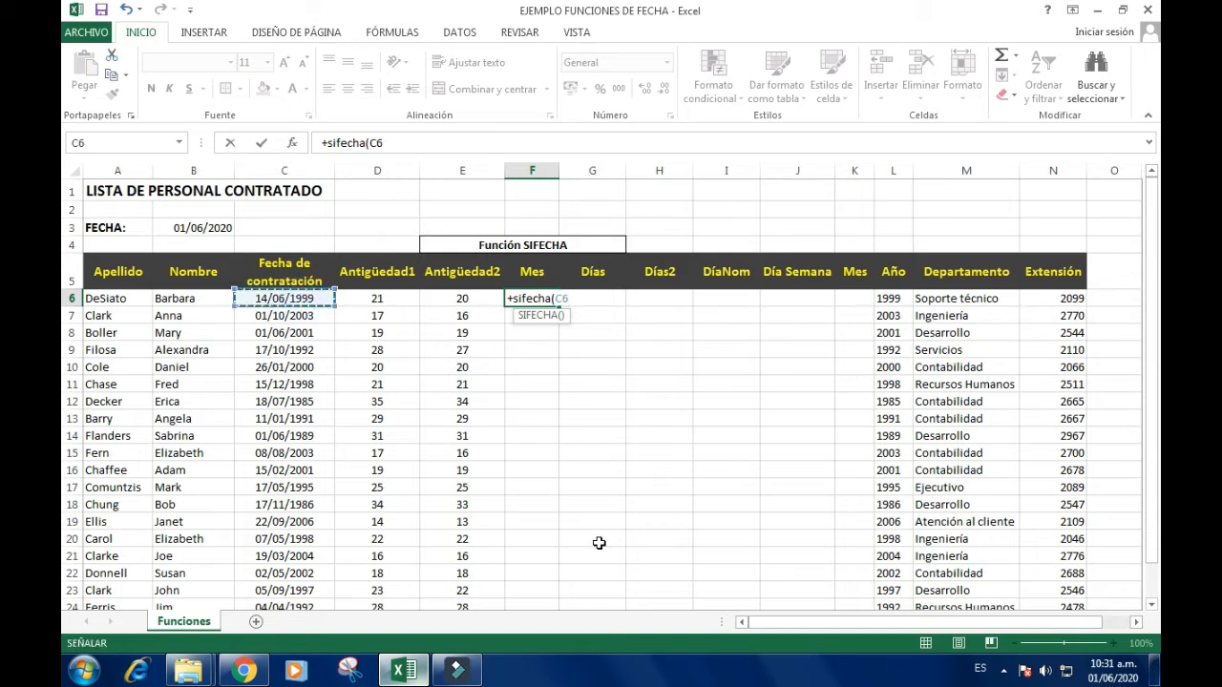
{"action": "type", "text": ","}
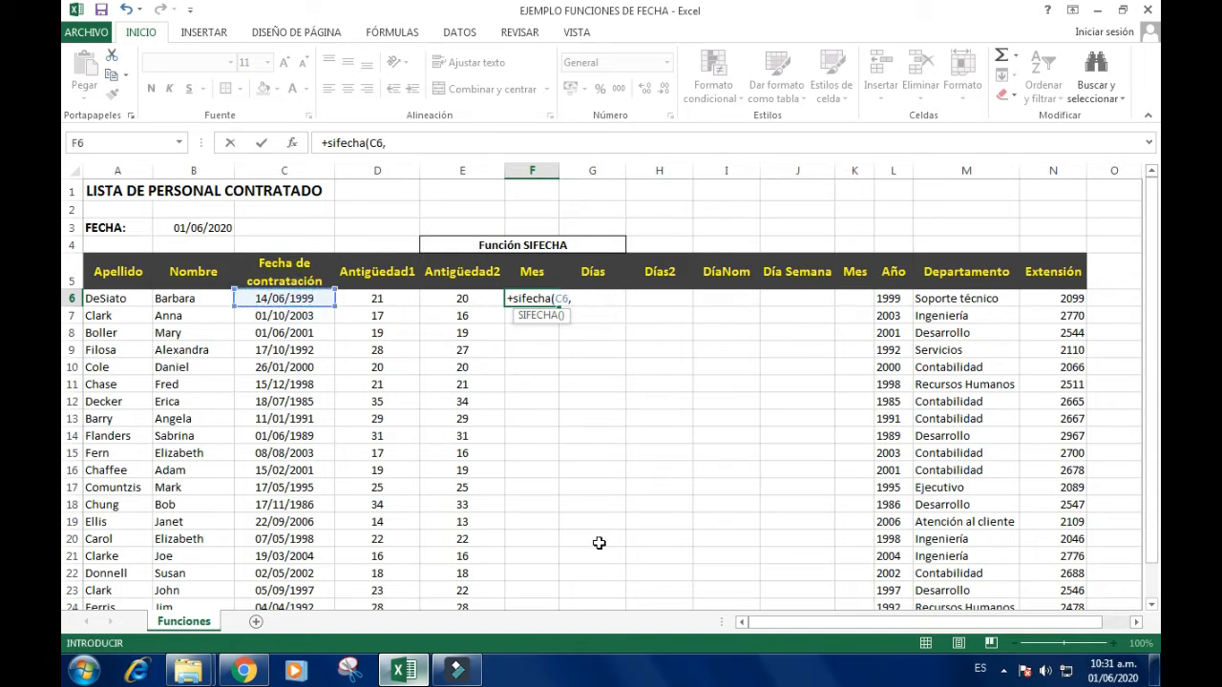
{"action": "left_click", "coordinate": [174, 229]}
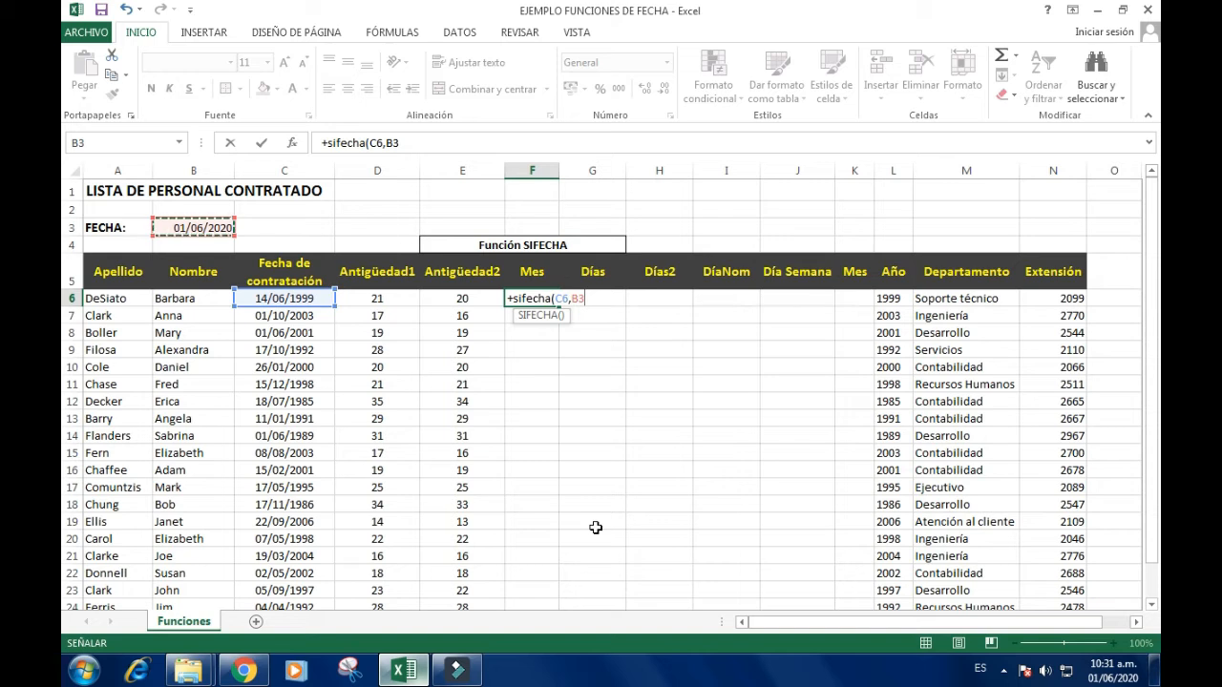
{"action": "key", "text": "F4"}
{"action": "type", "text": ","}
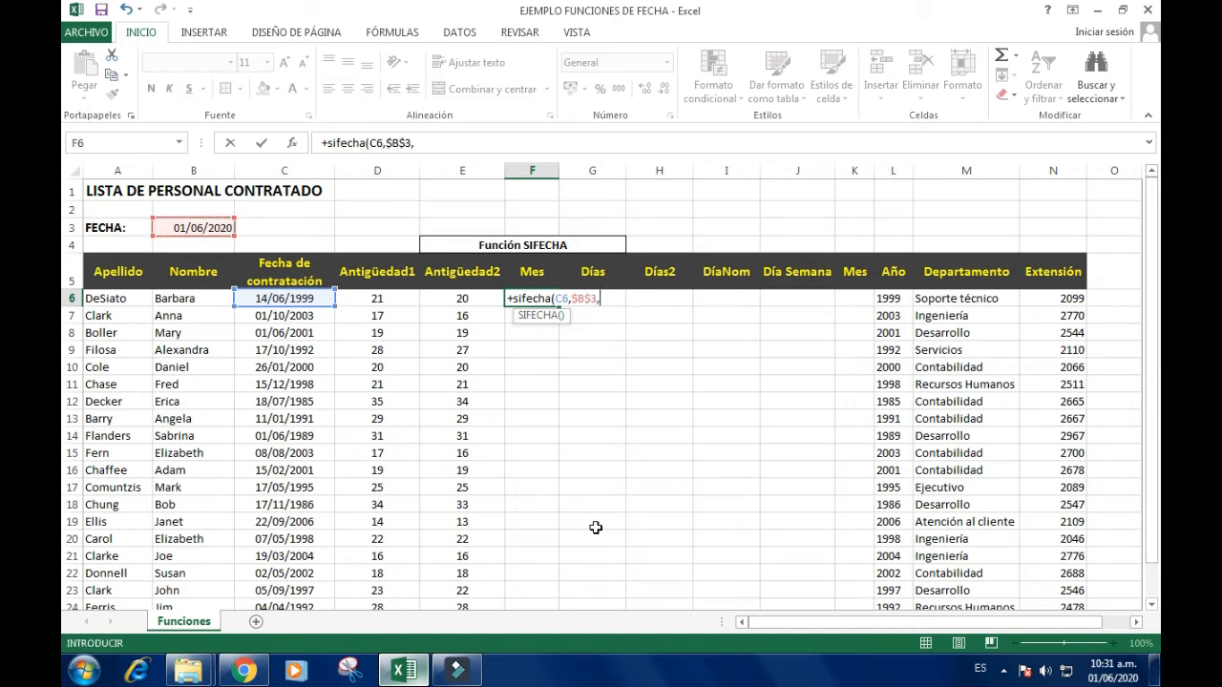
{"action": "type", "text": "\"m\")"}
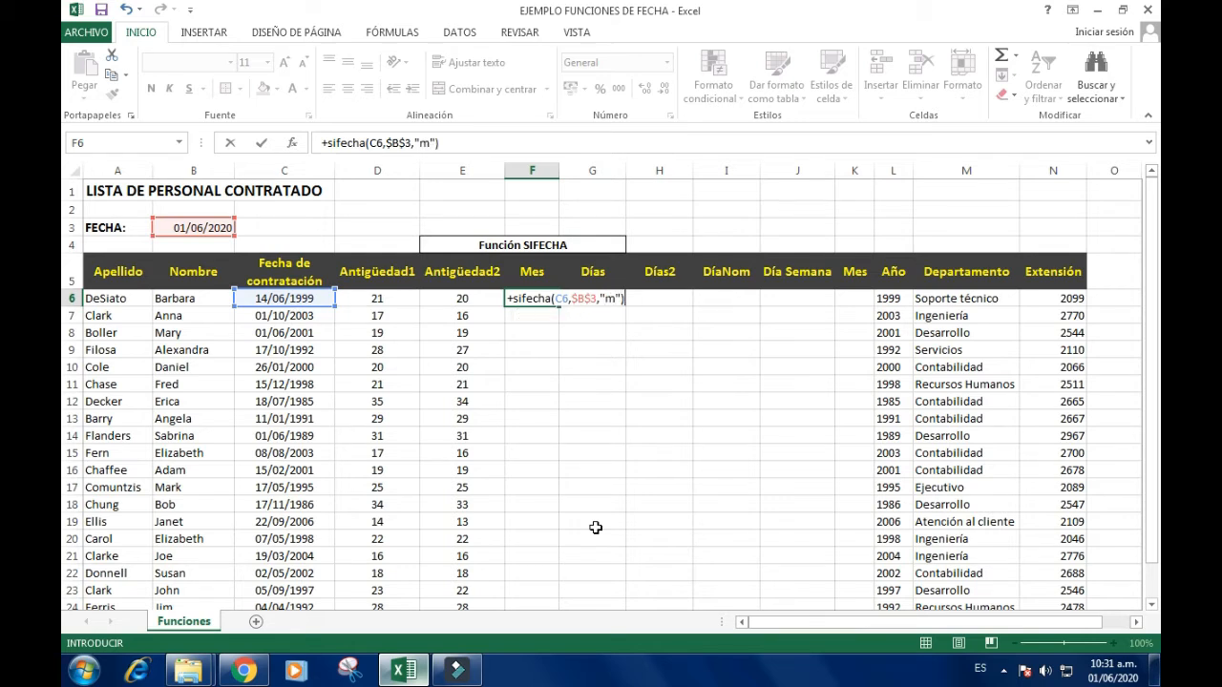
{"action": "key", "text": "Return"}
Fill the F6 formula down the whole Mes column and check the first result against the hire date in C6.
{"action": "left_click", "coordinate": [540, 300]}
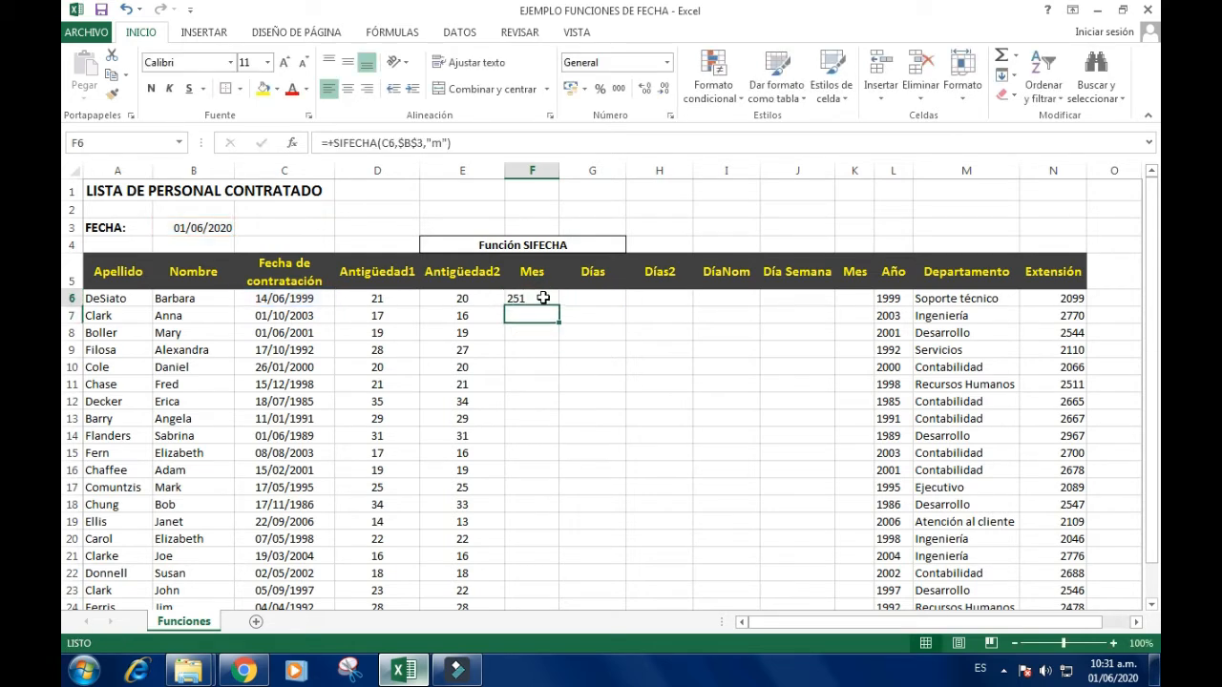
{"action": "double_click", "coordinate": [560, 309]}
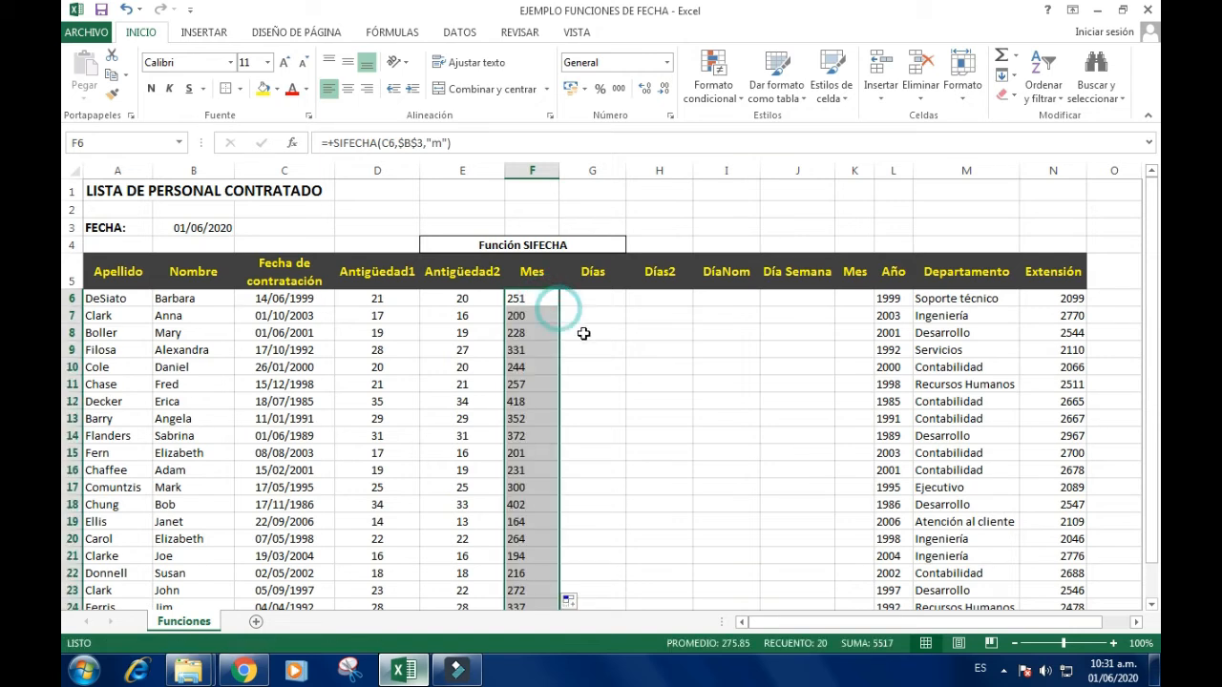
{"action": "left_click", "coordinate": [529, 300]}
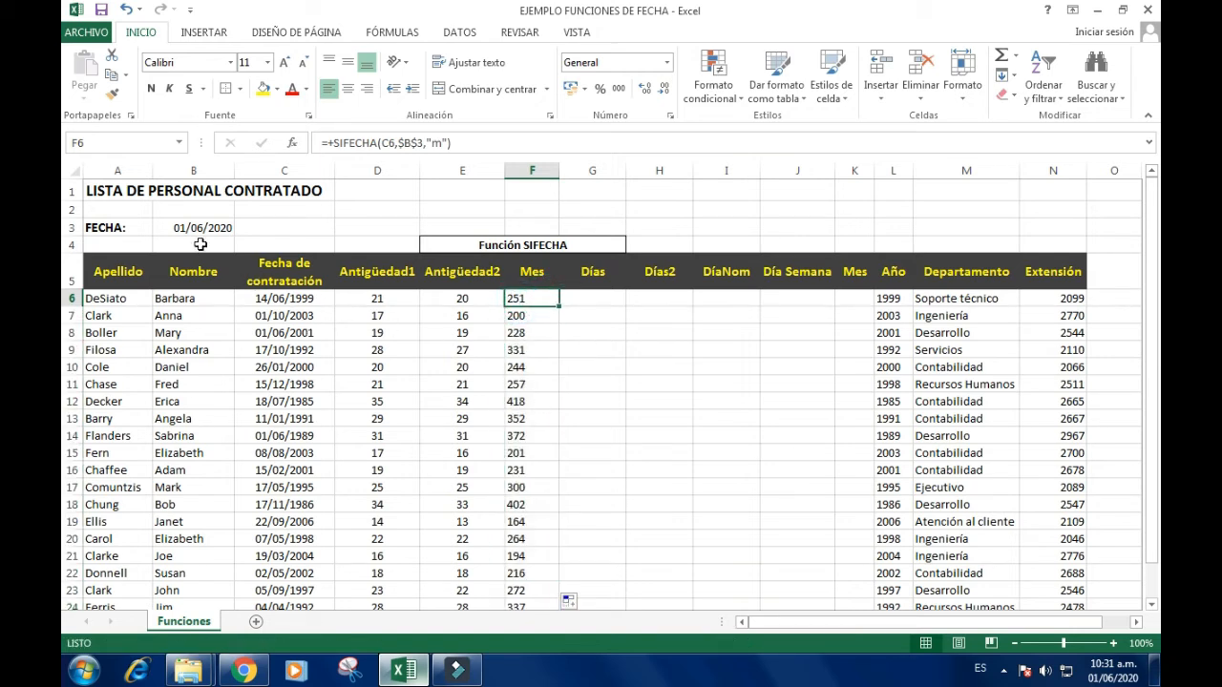
{"action": "left_click", "coordinate": [306, 298]}
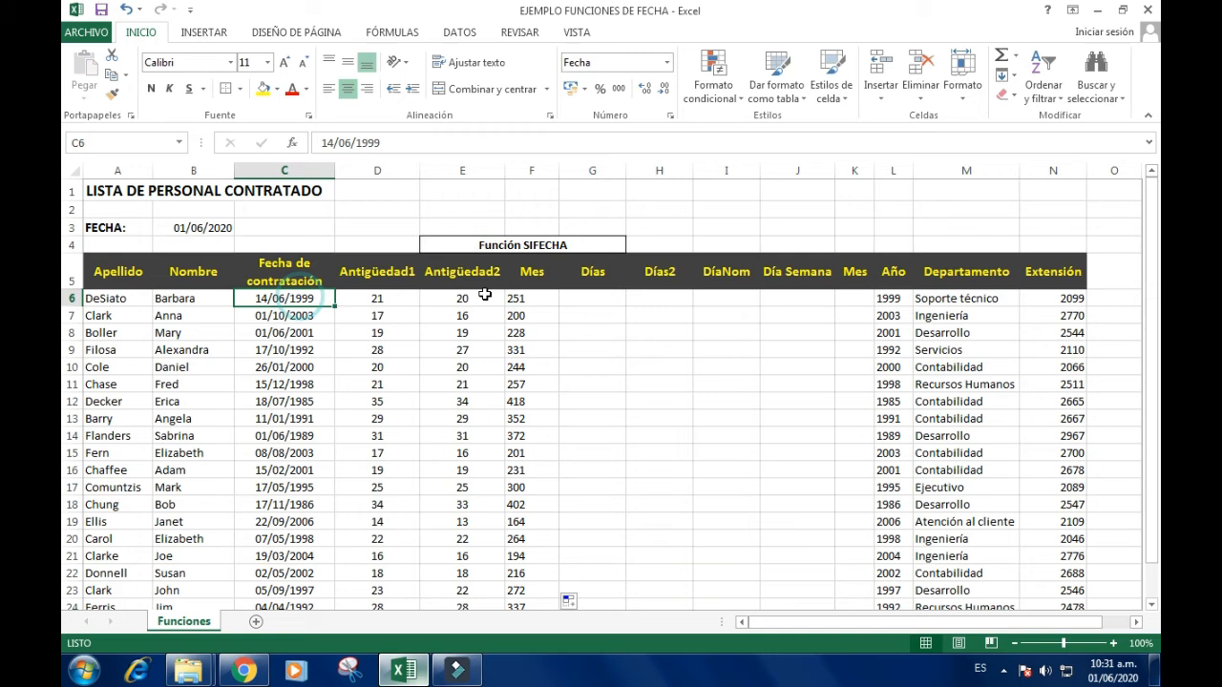
{"action": "left_click", "coordinate": [537, 303]}
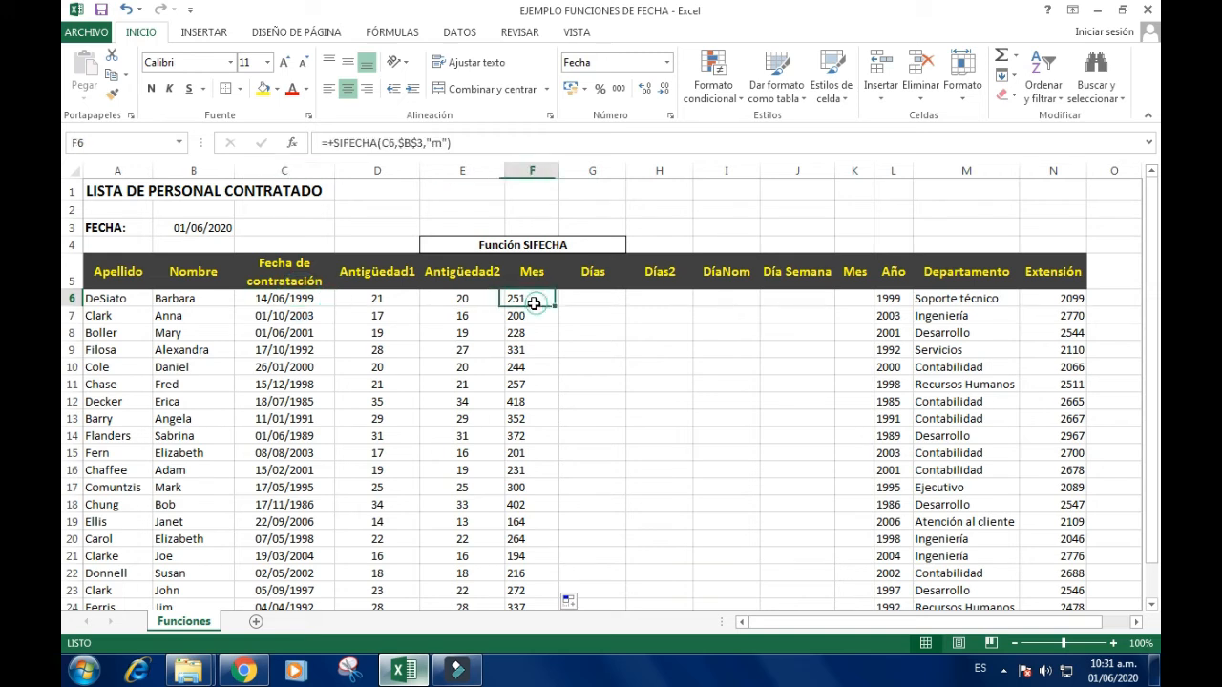
Review the SIFECHA formula in F6 against the division-based Antigüedad1 formula in D6 without changing either.
{"action": "double_click", "coordinate": [536, 303]}
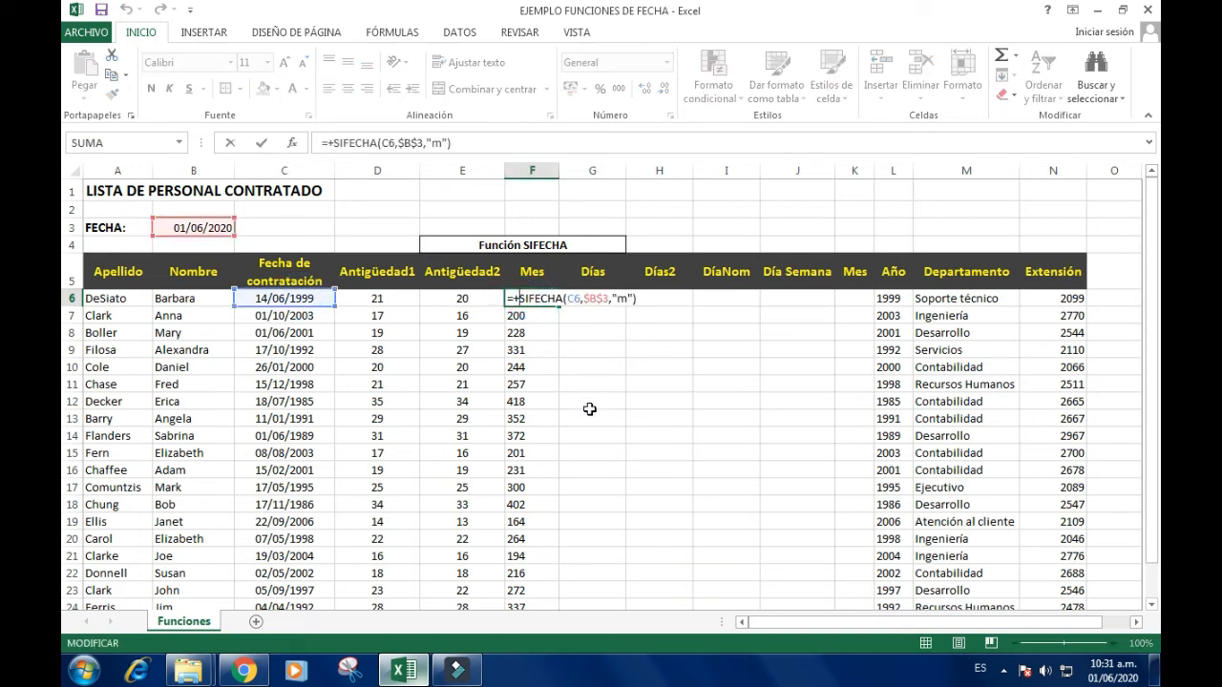
{"action": "key", "text": "ctrl+Return"}
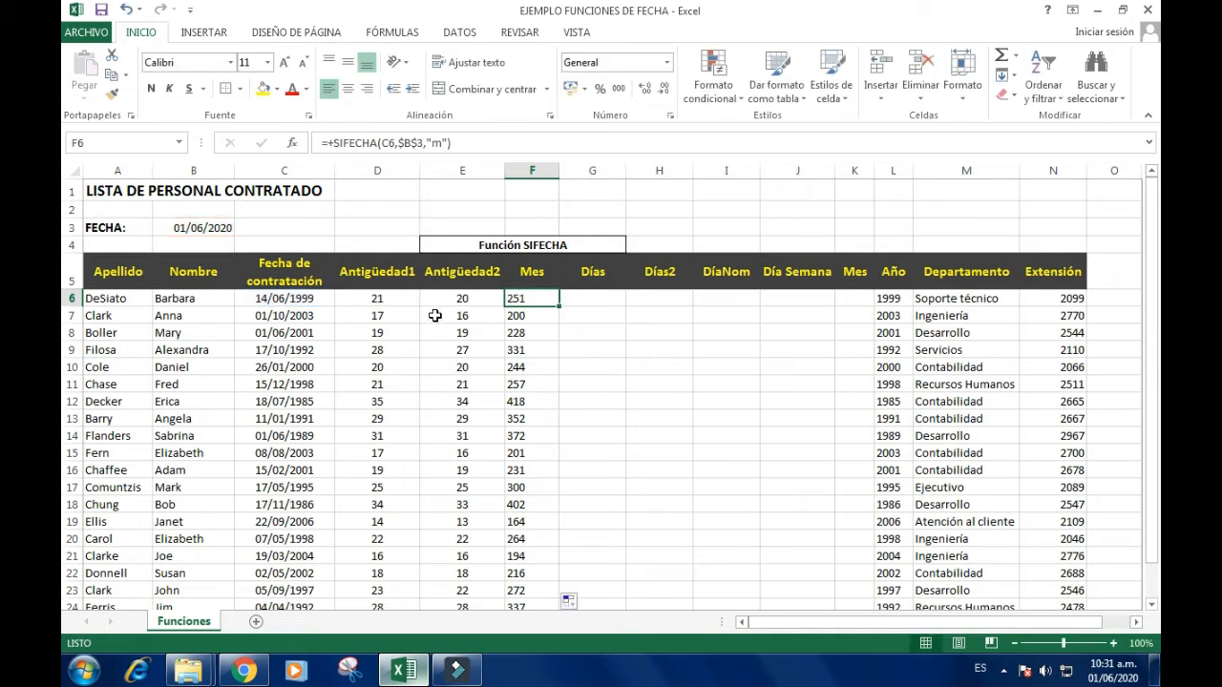
{"action": "double_click", "coordinate": [388, 301]}
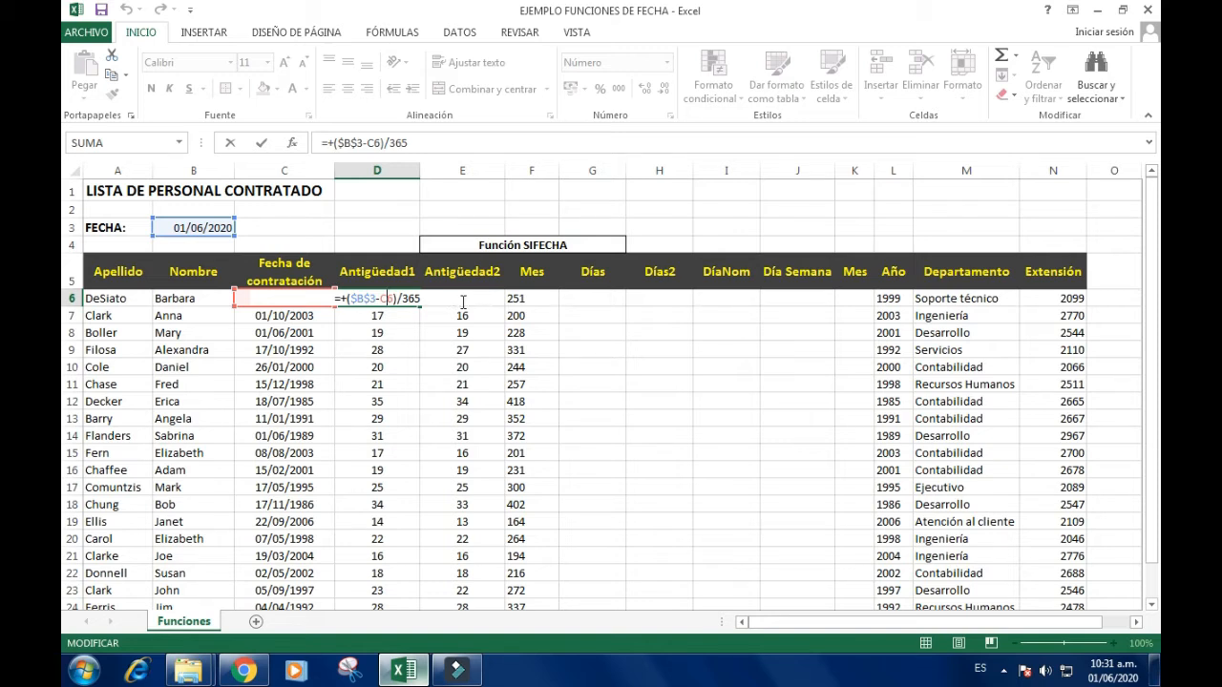
{"action": "key", "text": "ctrl+Return"}
{"action": "double_click", "coordinate": [534, 298]}
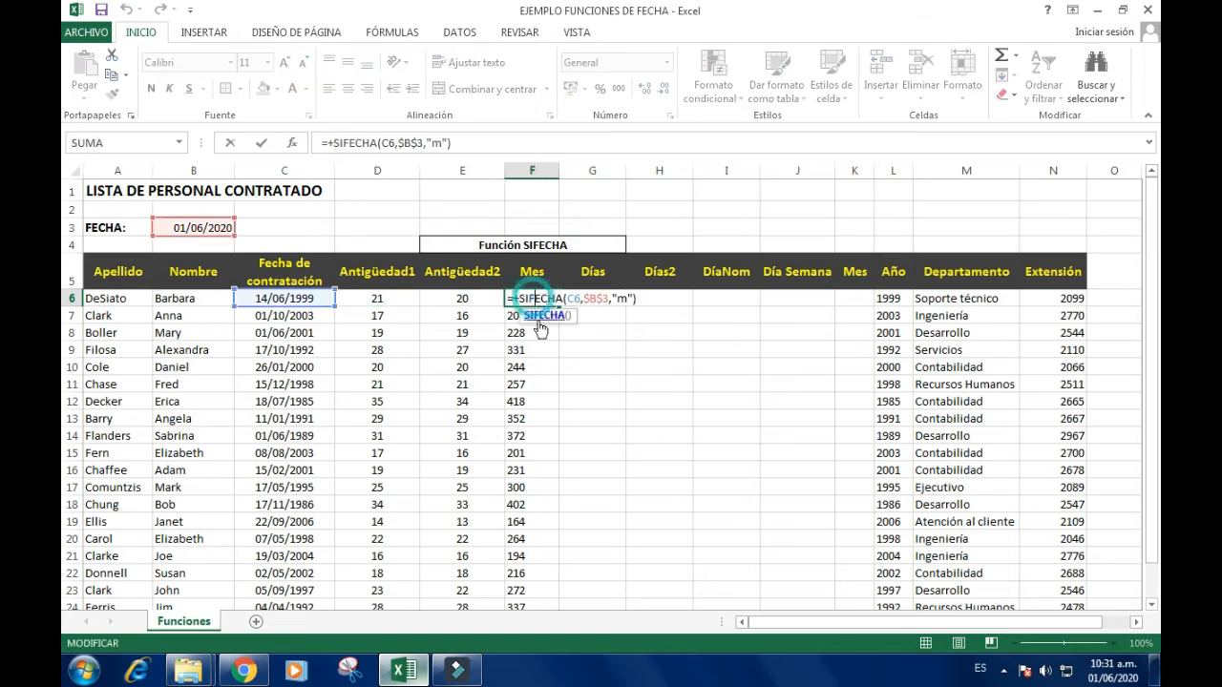
{"action": "key", "text": "ctrl+Return"}
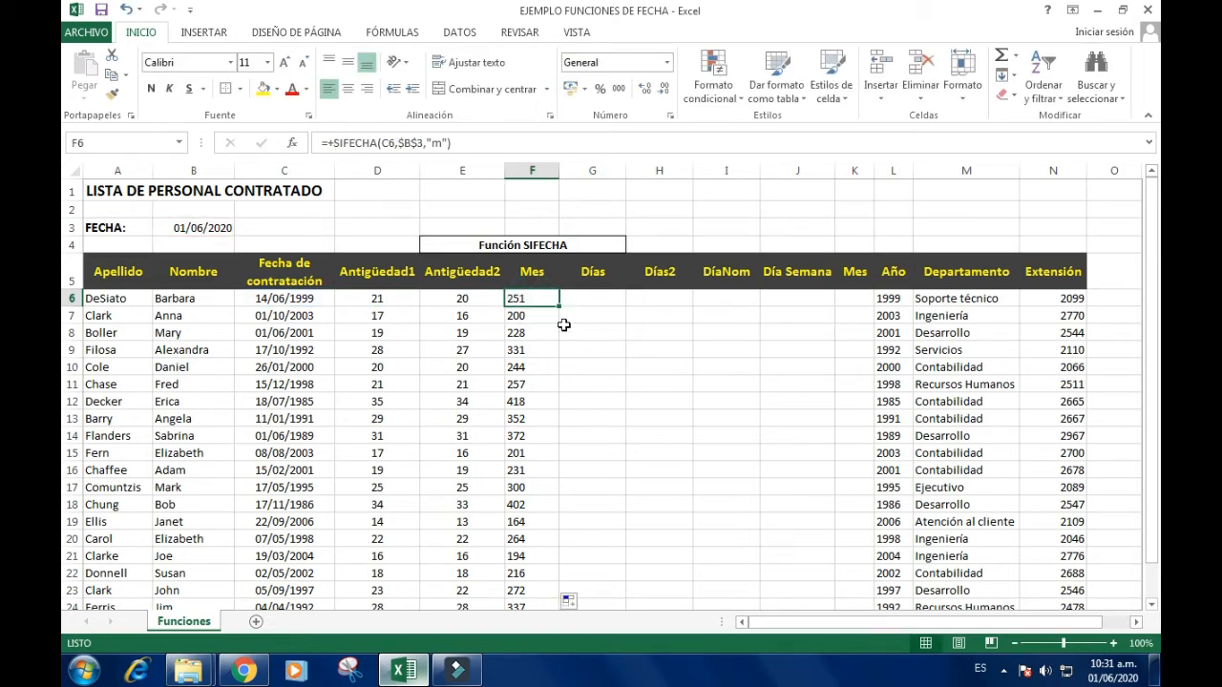
Enter the formula +SIFECHA(C6,$B$3,"d") in G6, the first Días cell, keeping B3 absolute.
{"action": "left_click", "coordinate": [581, 300]}
{"action": "type", "text": "+"}
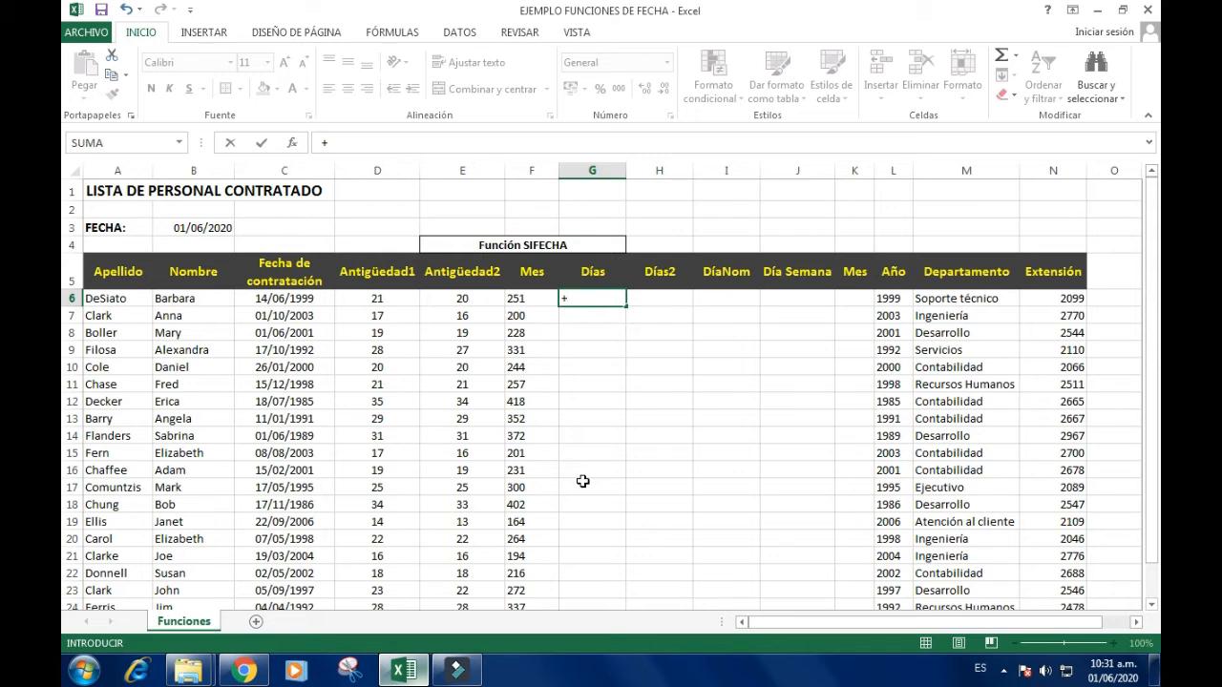
{"action": "type", "text": "sefec"}
{"action": "type", "text": "hia"}
{"action": "key", "text": "BackSpace"}
{"action": "key", "text": "BackSpace"}
{"action": "type", "text": "a"}
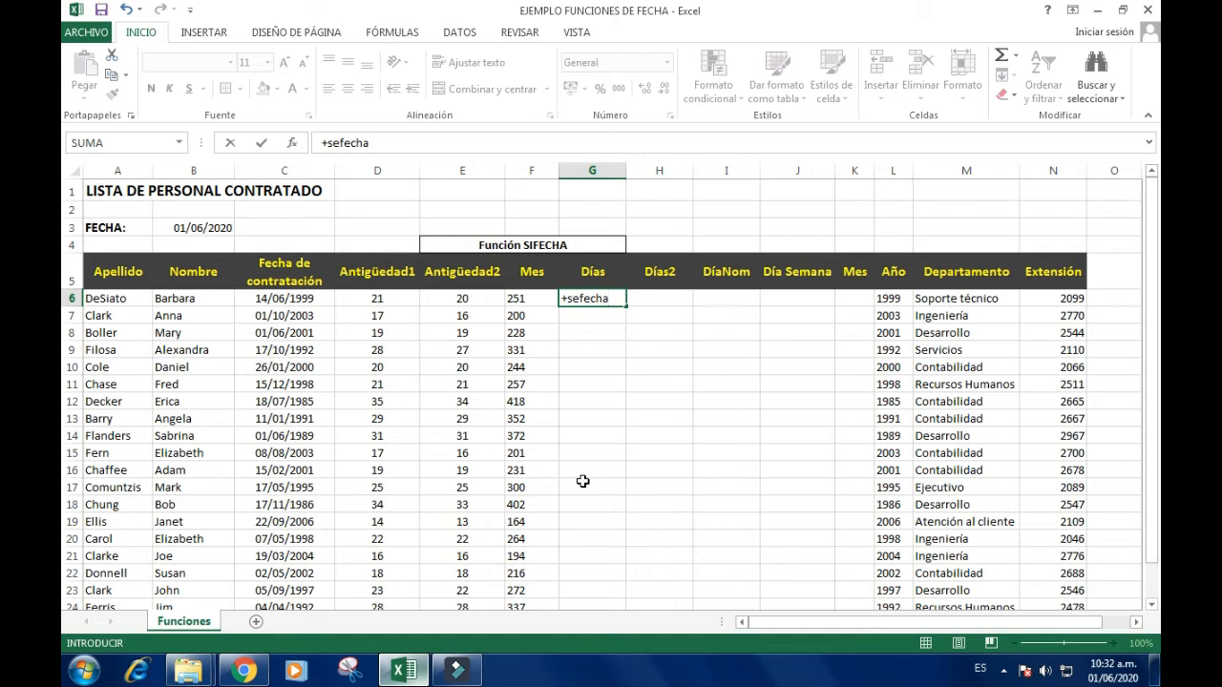
{"action": "key", "text": "BackSpace"}
{"action": "key", "text": "BackSpace"}
{"action": "key", "text": "BackSpace"}
{"action": "key", "text": "BackSpace"}
{"action": "key", "text": "BackSpace"}
{"action": "key", "text": "BackSpace"}
{"action": "key", "text": "BackSpace"}
{"action": "type", "text": "ifecha("}
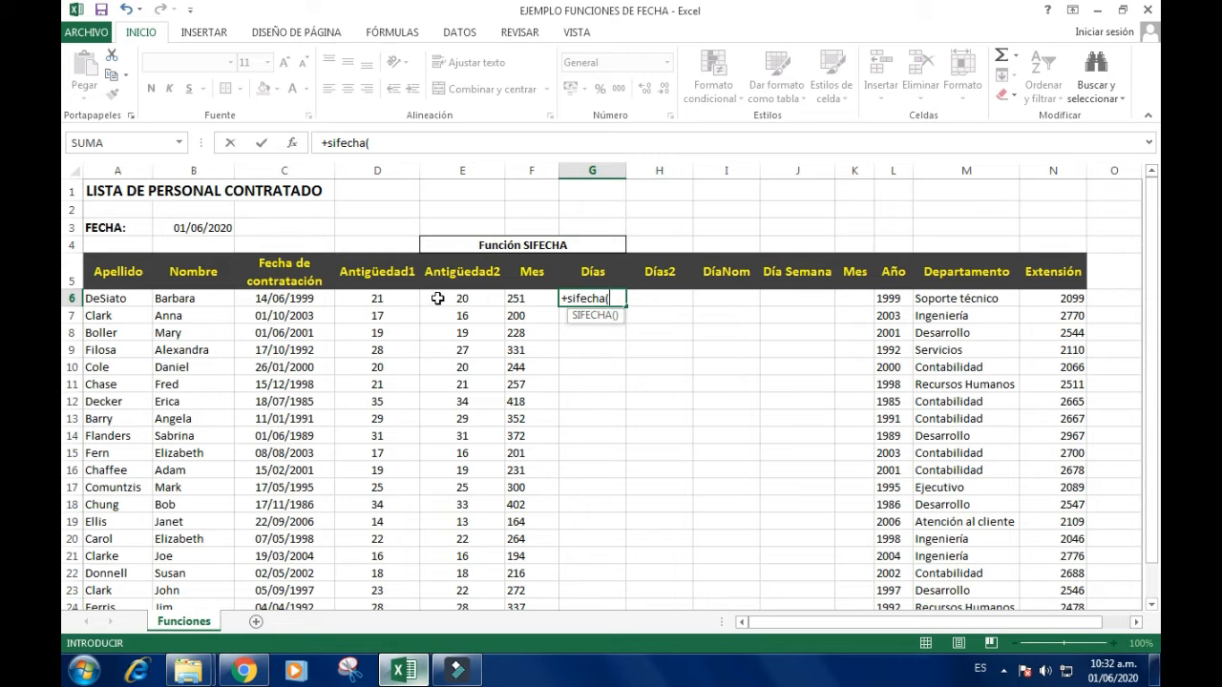
{"action": "left_click", "coordinate": [282, 300]}
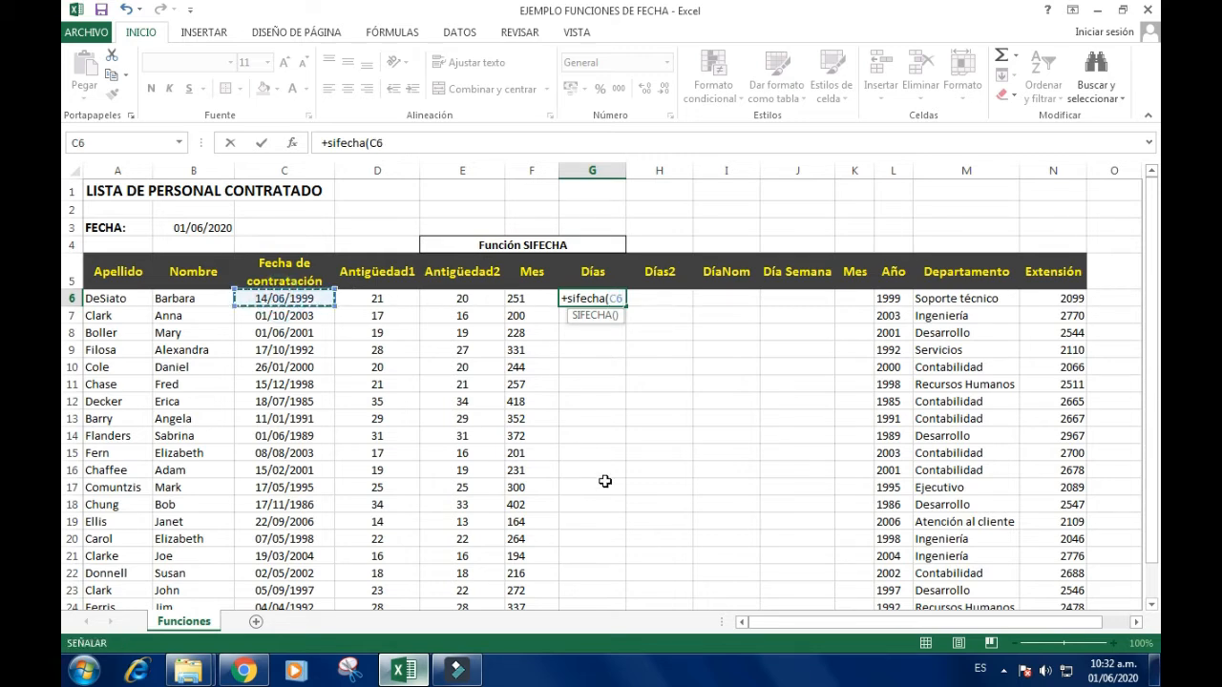
{"action": "type", "text": ","}
{"action": "left_click", "coordinate": [166, 237]}
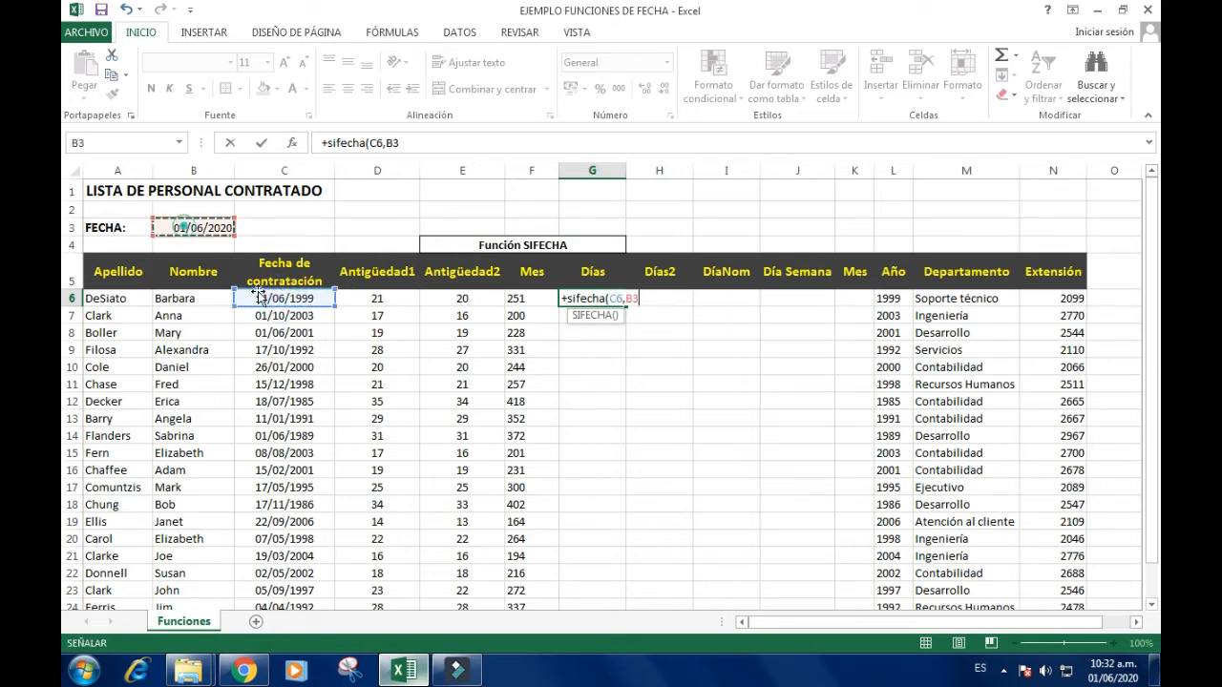
{"action": "key", "text": "F4"}
{"action": "type", "text": ","}
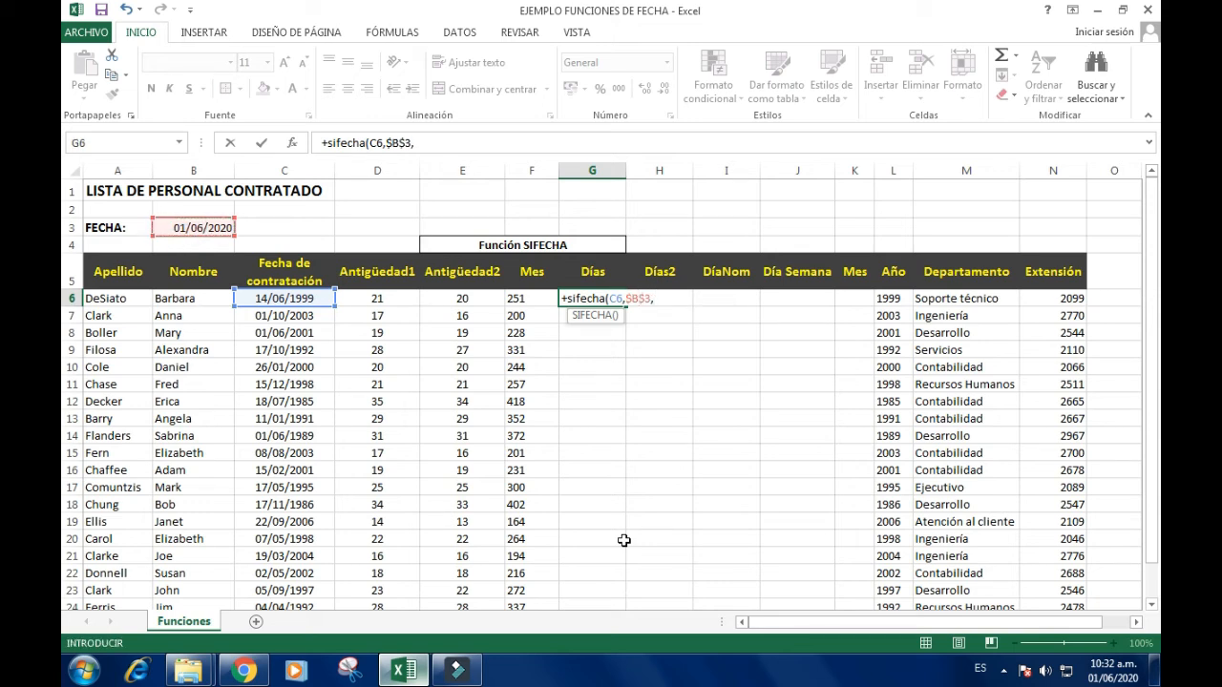
{"action": "type", "text": "\"d\")"}
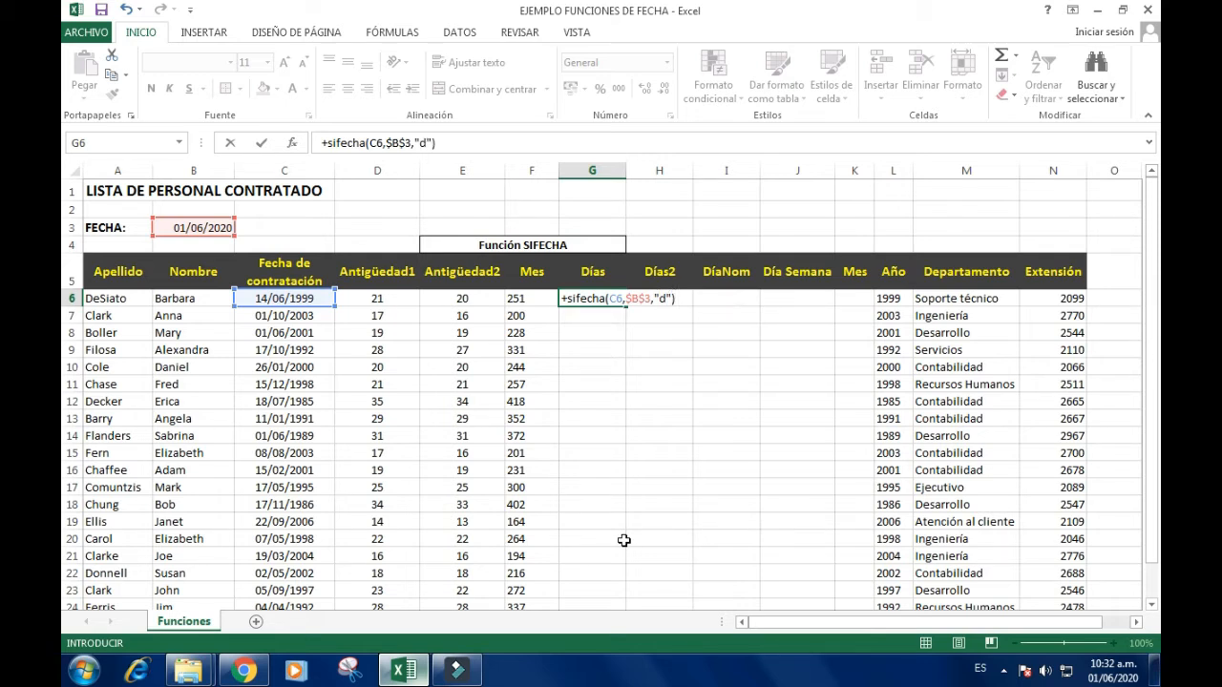
{"action": "key", "text": "Return"}
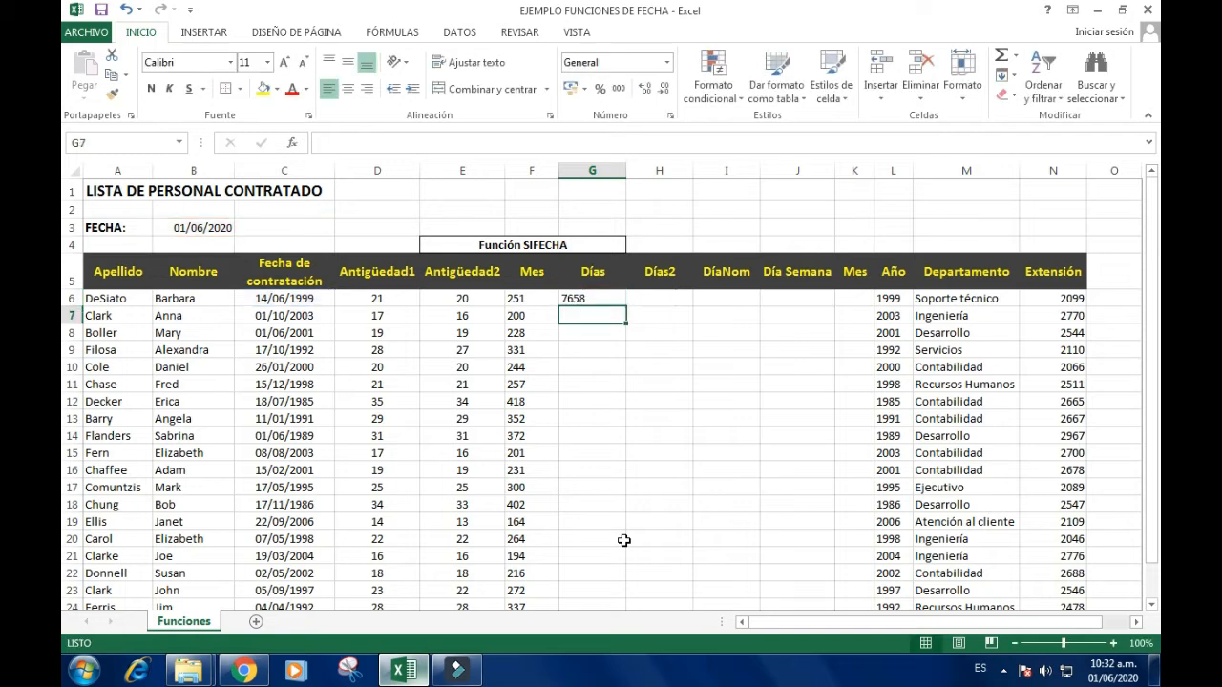
Fill the G6 formula down the whole Días column and center the filled cells horizontally.
{"action": "left_click", "coordinate": [585, 299]}
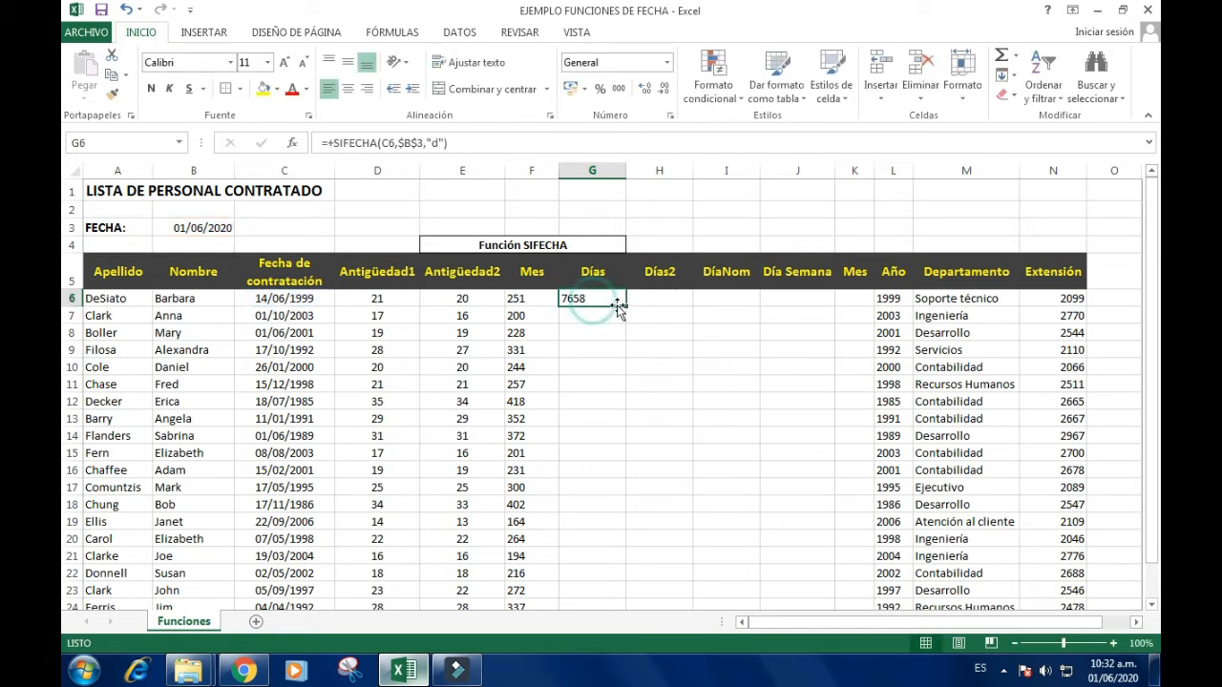
{"action": "double_click", "coordinate": [626, 306]}
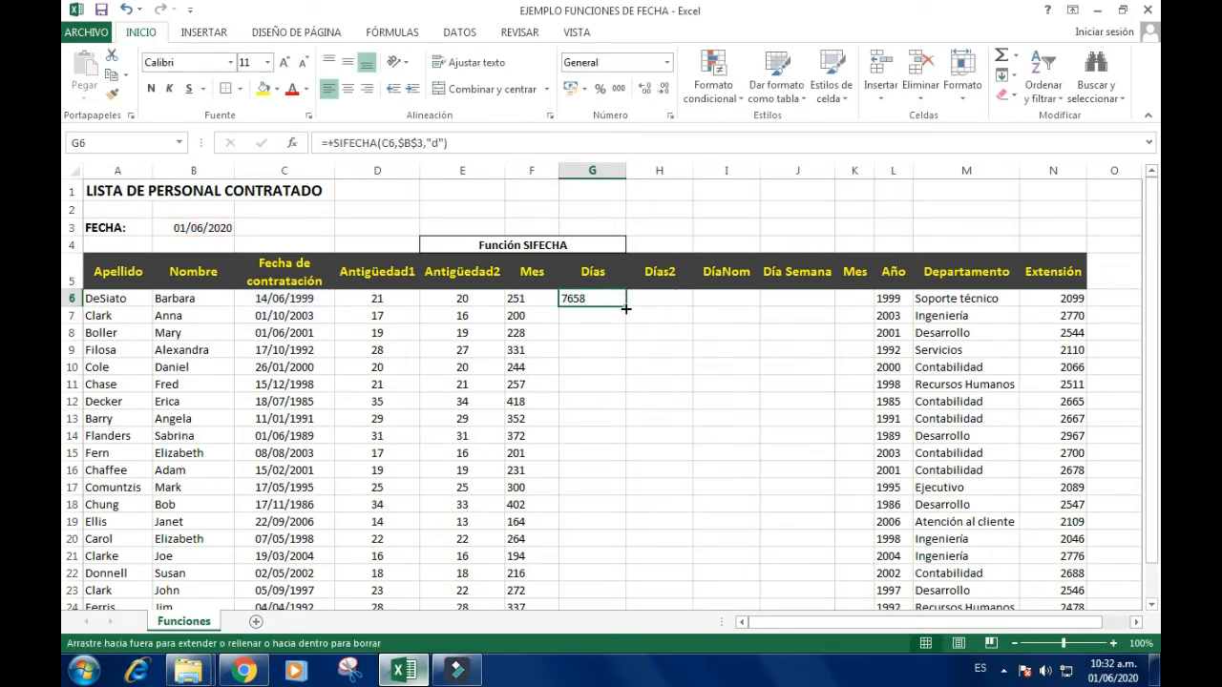
{"action": "left_click", "coordinate": [348, 87]}
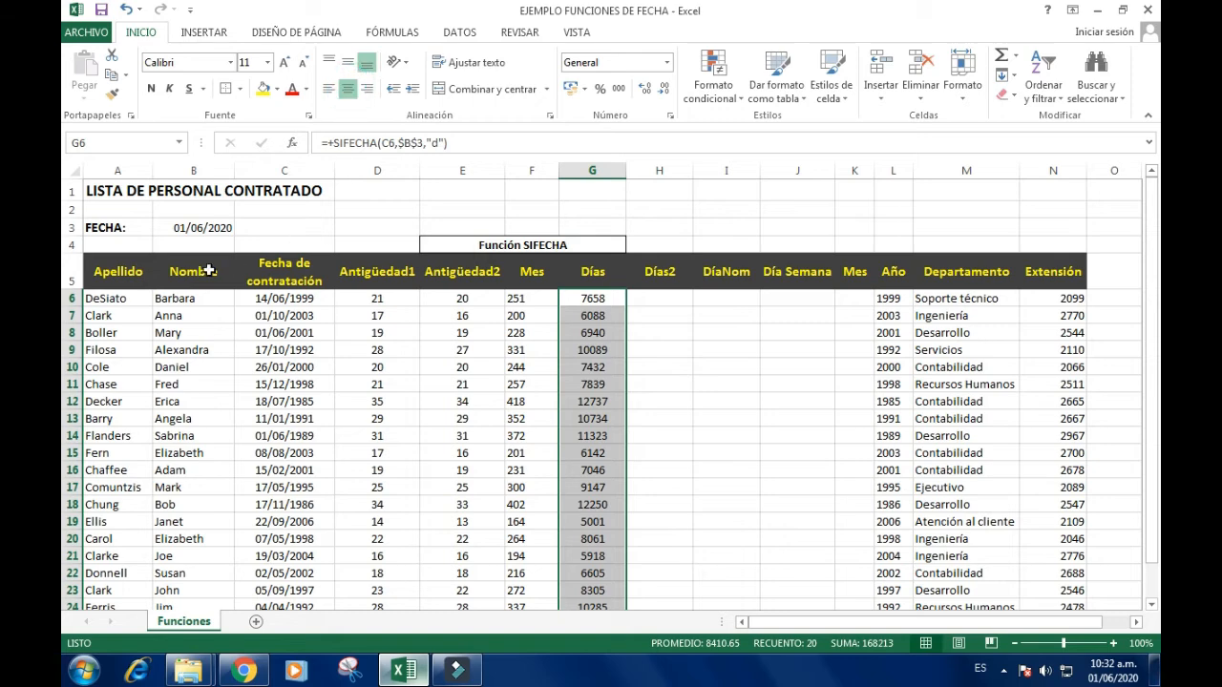
Check the Días result in G6 against the hire date in C6 and review its SIFECHA arguments without changing them.
{"action": "left_click", "coordinate": [296, 303]}
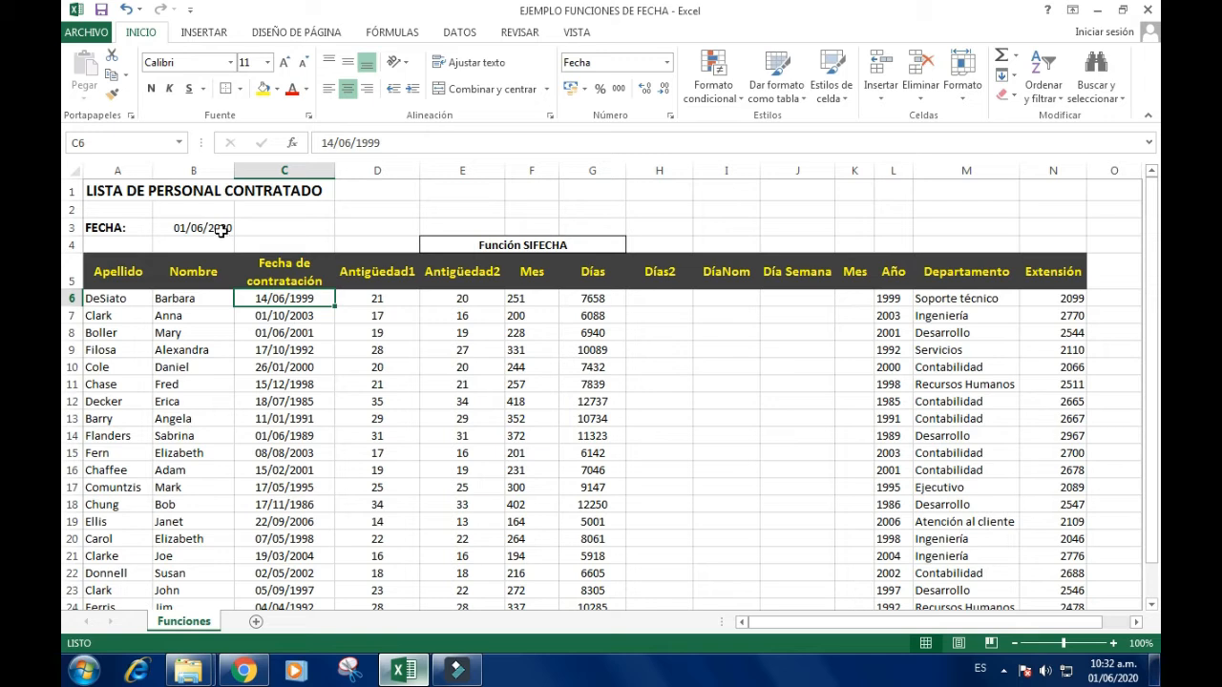
{"action": "left_click", "coordinate": [608, 298]}
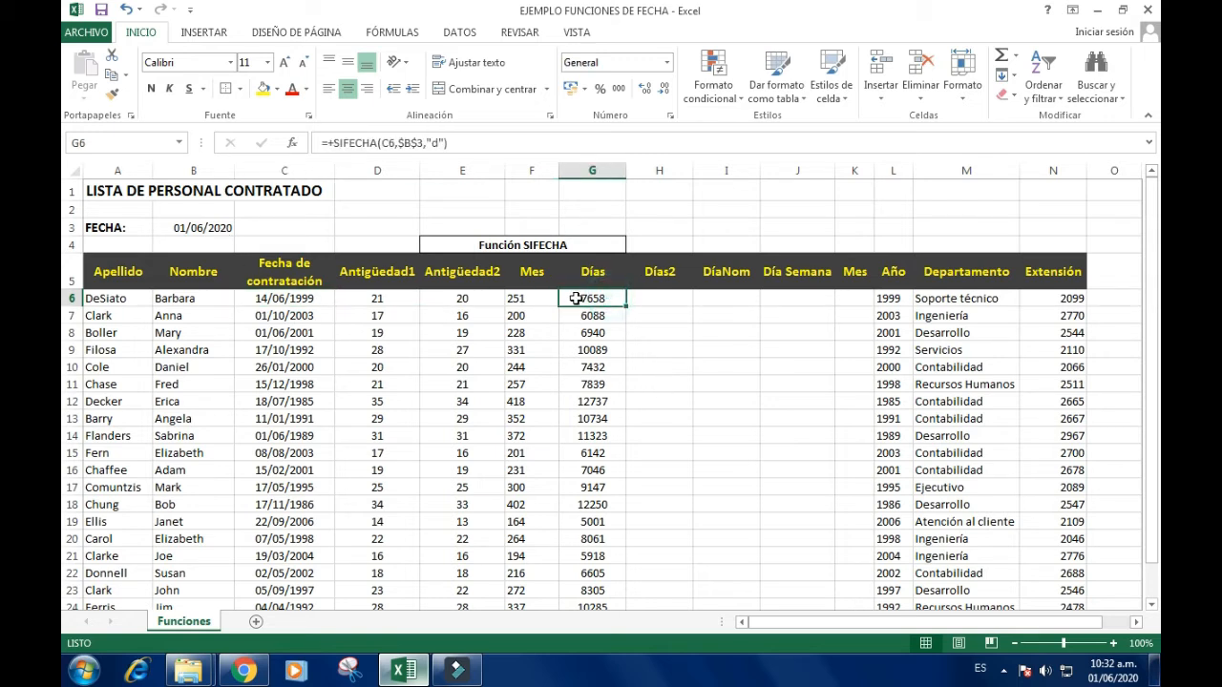
{"action": "left_click", "coordinate": [491, 299]}
{"action": "left_click", "coordinate": [573, 299]}
{"action": "left_click", "coordinate": [496, 299]}
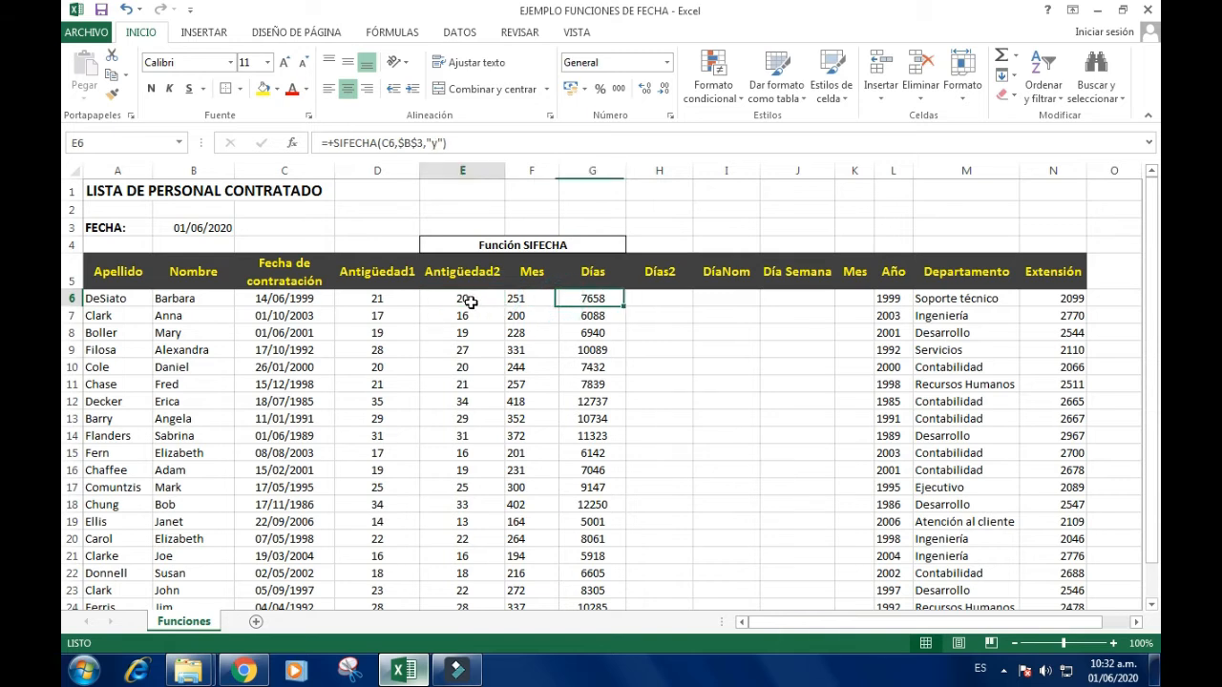
{"action": "double_click", "coordinate": [565, 300]}
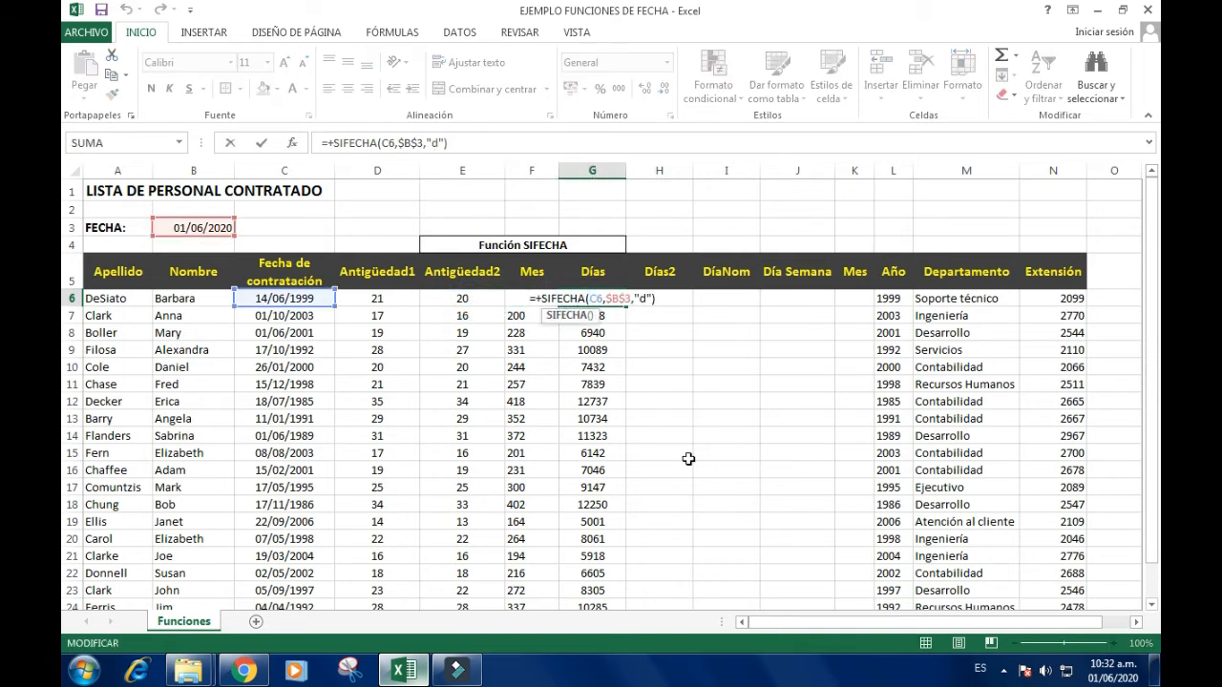
{"action": "key", "text": "Home"}
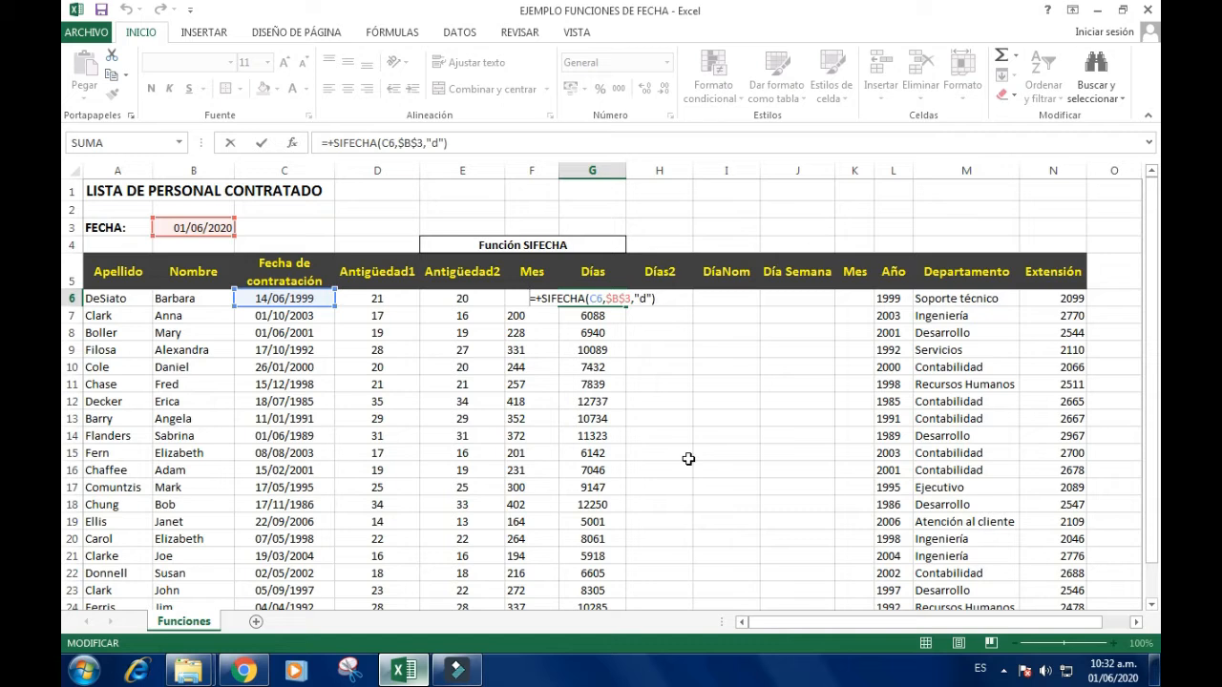
{"action": "key", "text": "Return"}
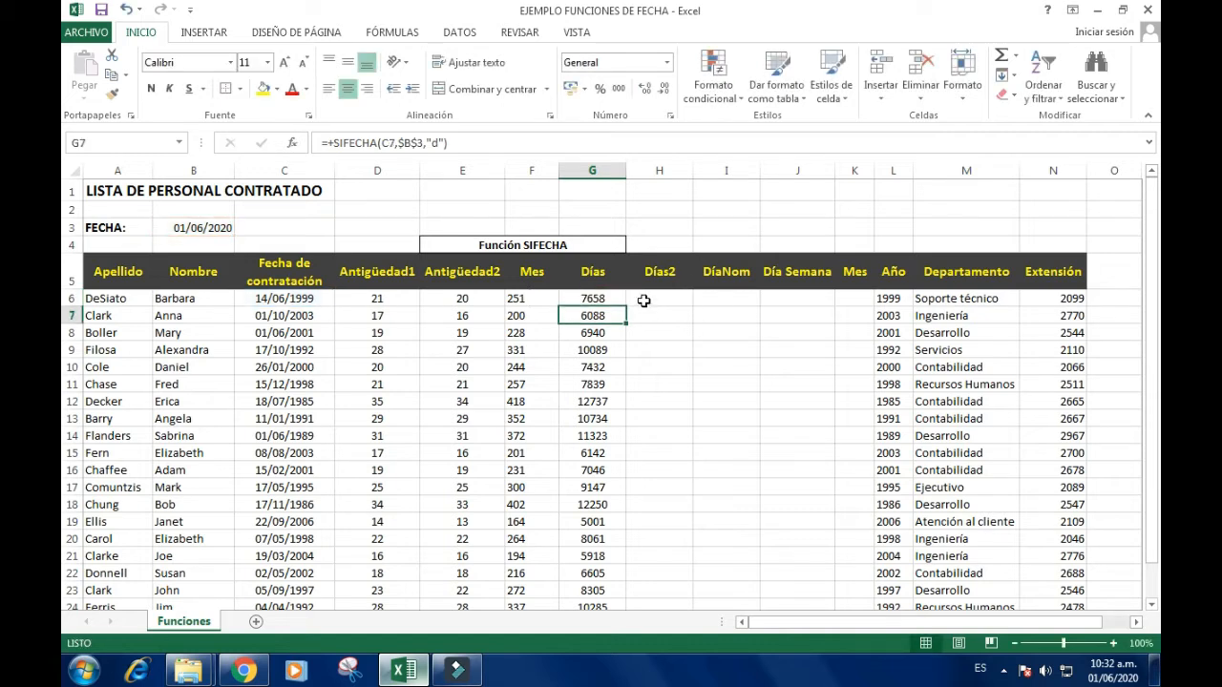
Enter the formula +DIAS($B$3,C6) in H6, the first Días2 cell, keeping B3 absolute.
{"action": "left_click", "coordinate": [644, 301]}
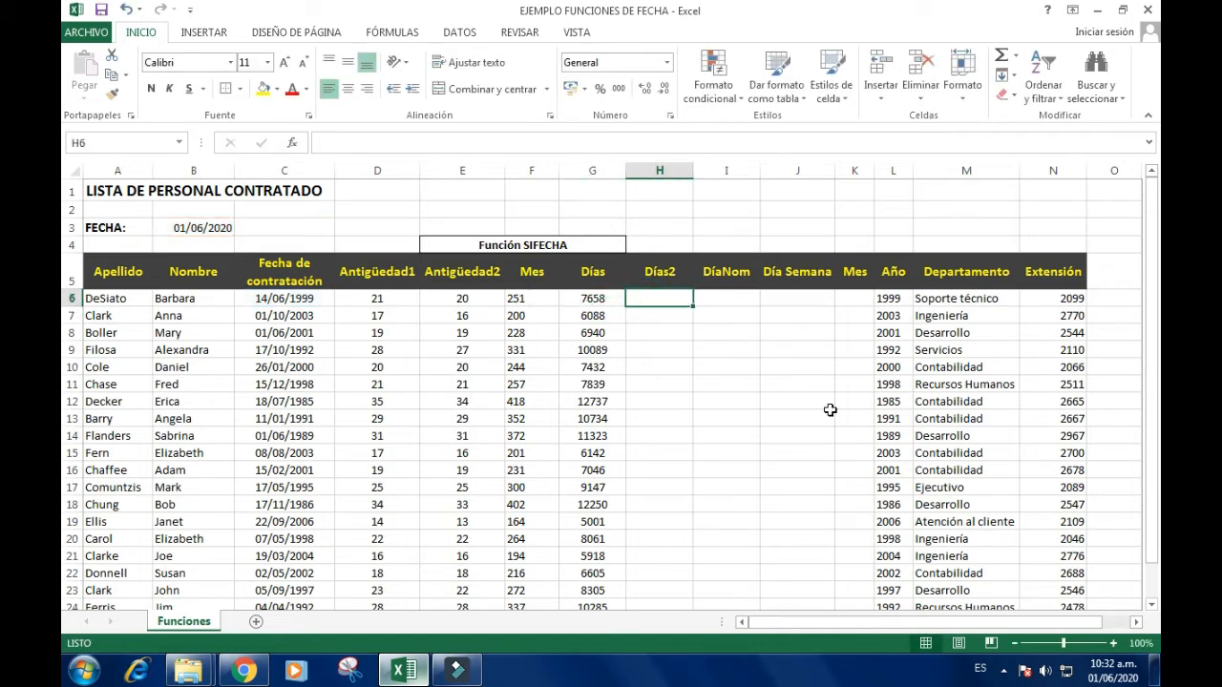
{"action": "type", "text": "+di"}
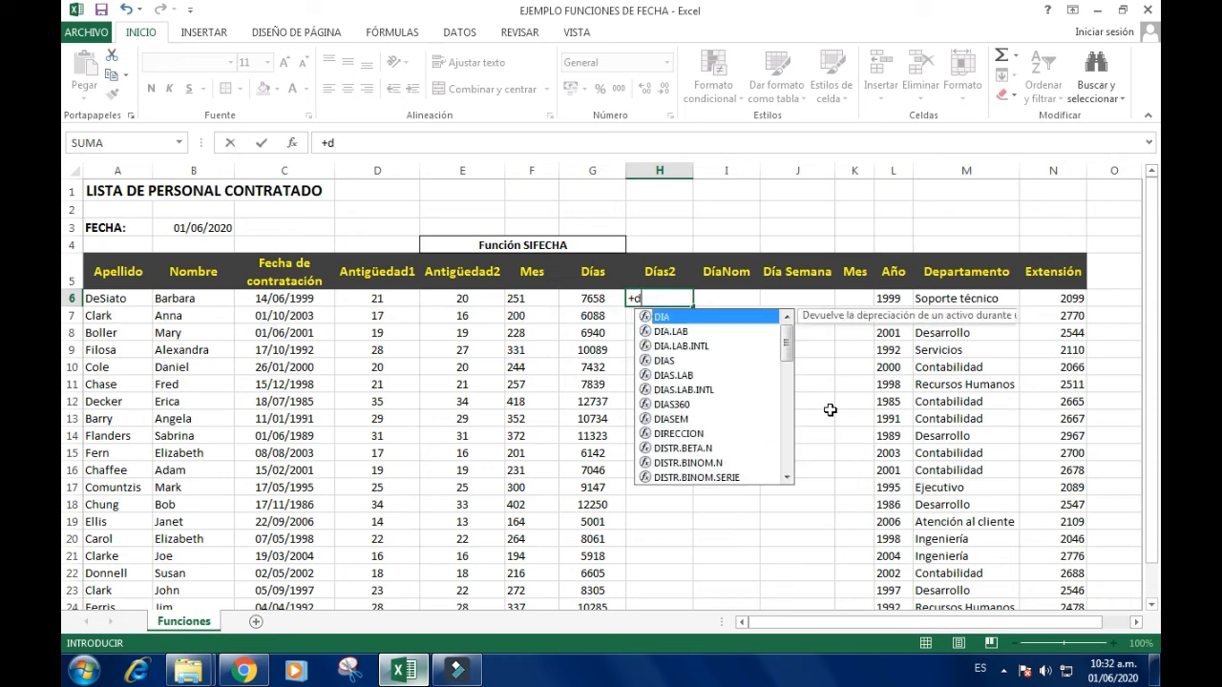
{"action": "key", "text": "Down"}
{"action": "key", "text": "Down"}
{"action": "key", "text": "Down"}
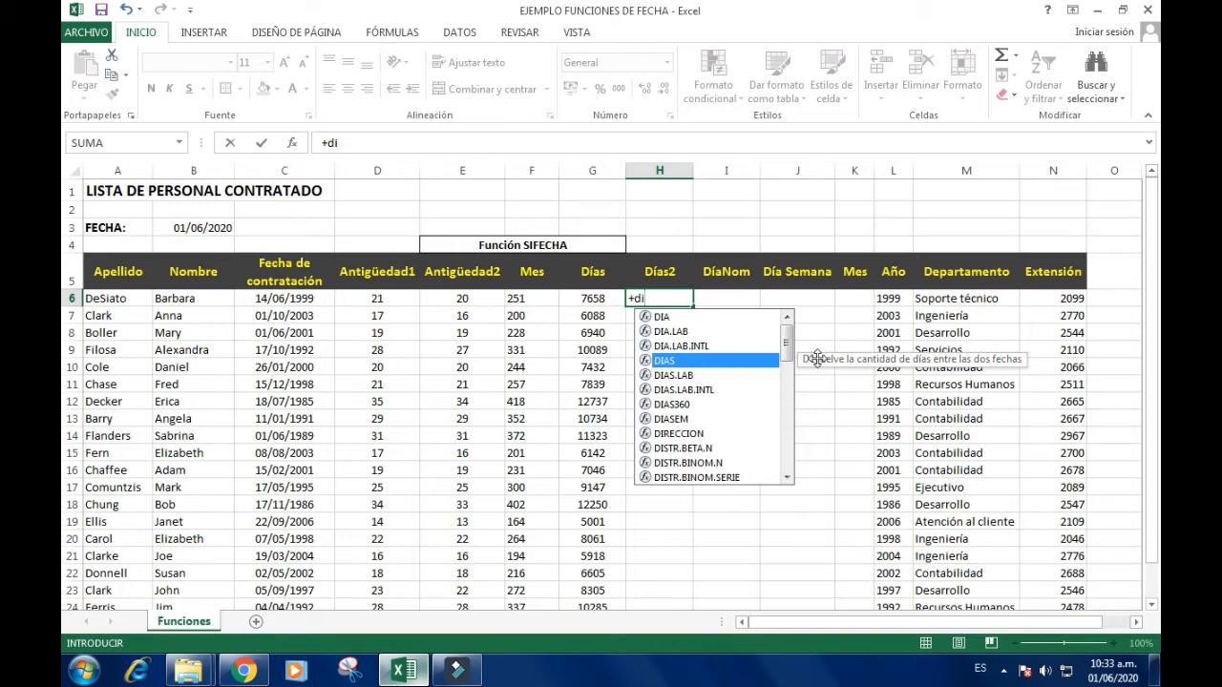
{"action": "double_click", "coordinate": [716, 362]}
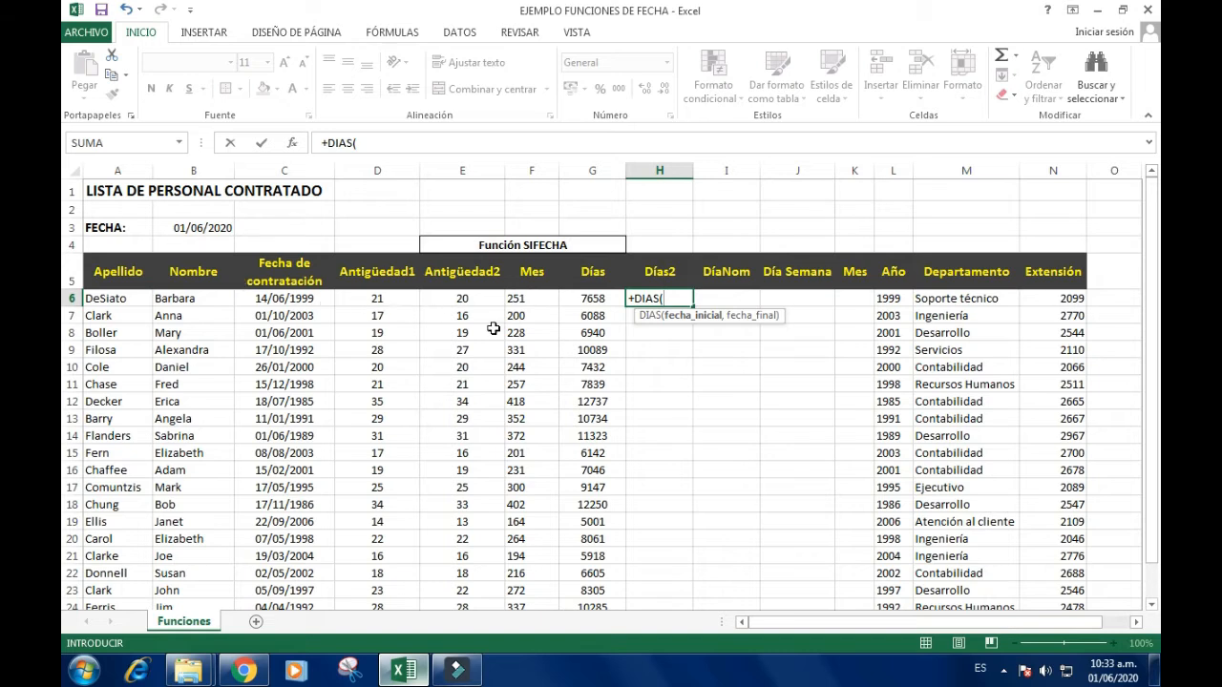
{"action": "left_click", "coordinate": [191, 229]}
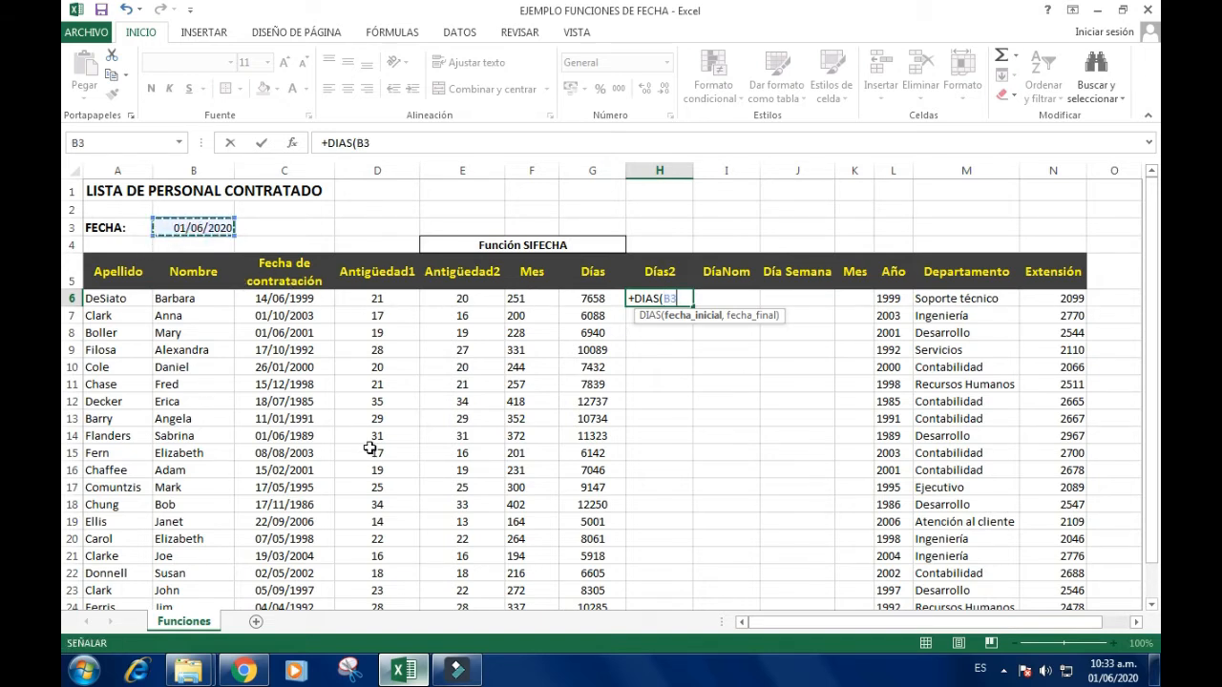
{"action": "key", "text": "F4"}
{"action": "type", "text": ","}
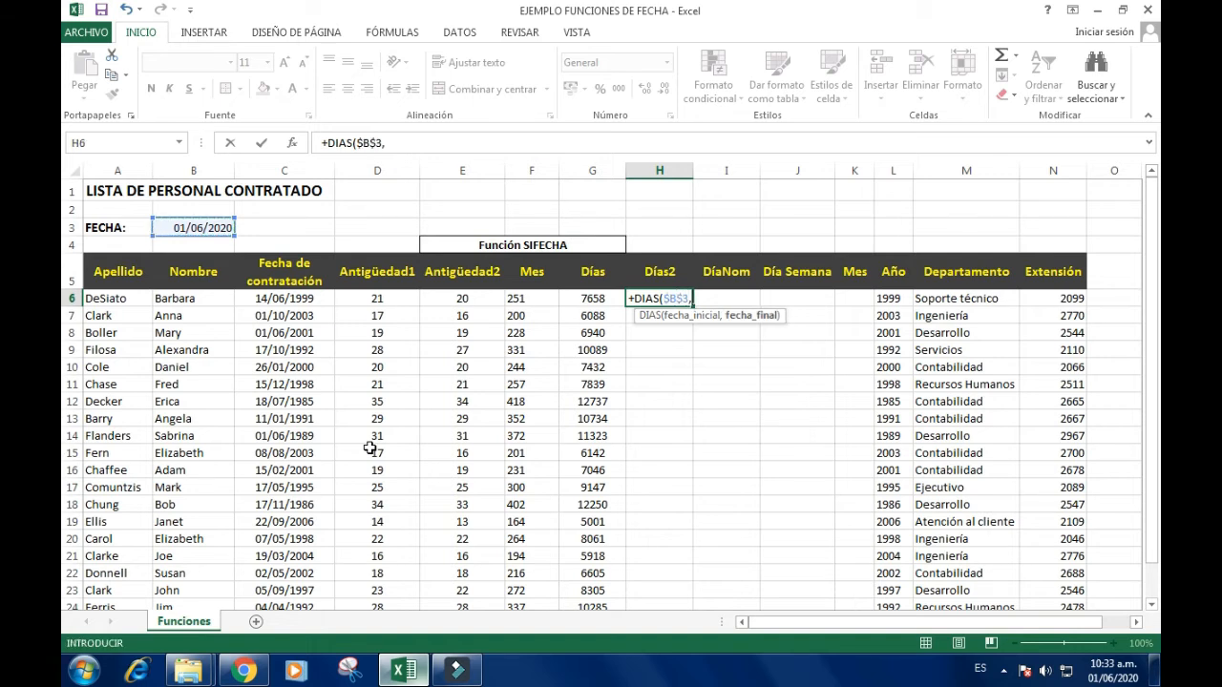
{"action": "left_click", "coordinate": [297, 302]}
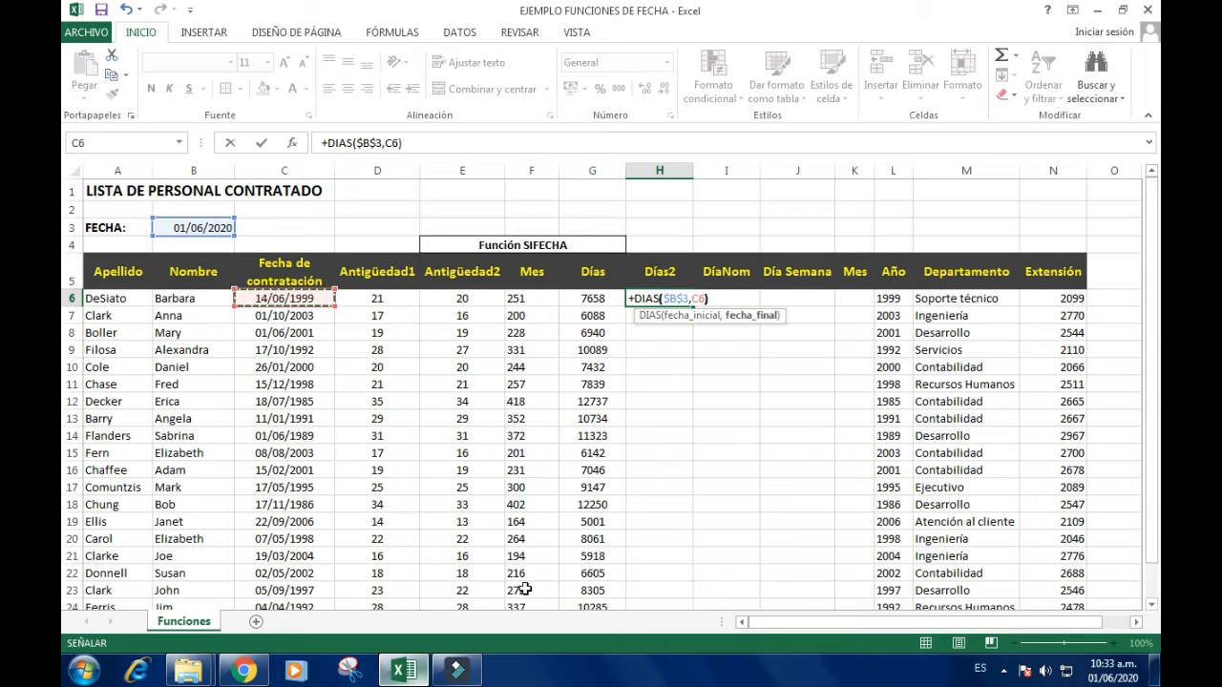
{"action": "type", "text": ")"}
{"action": "key", "text": "Return"}
Fill the H6 formula down the whole Días2 column.
{"action": "key", "text": "Up"}
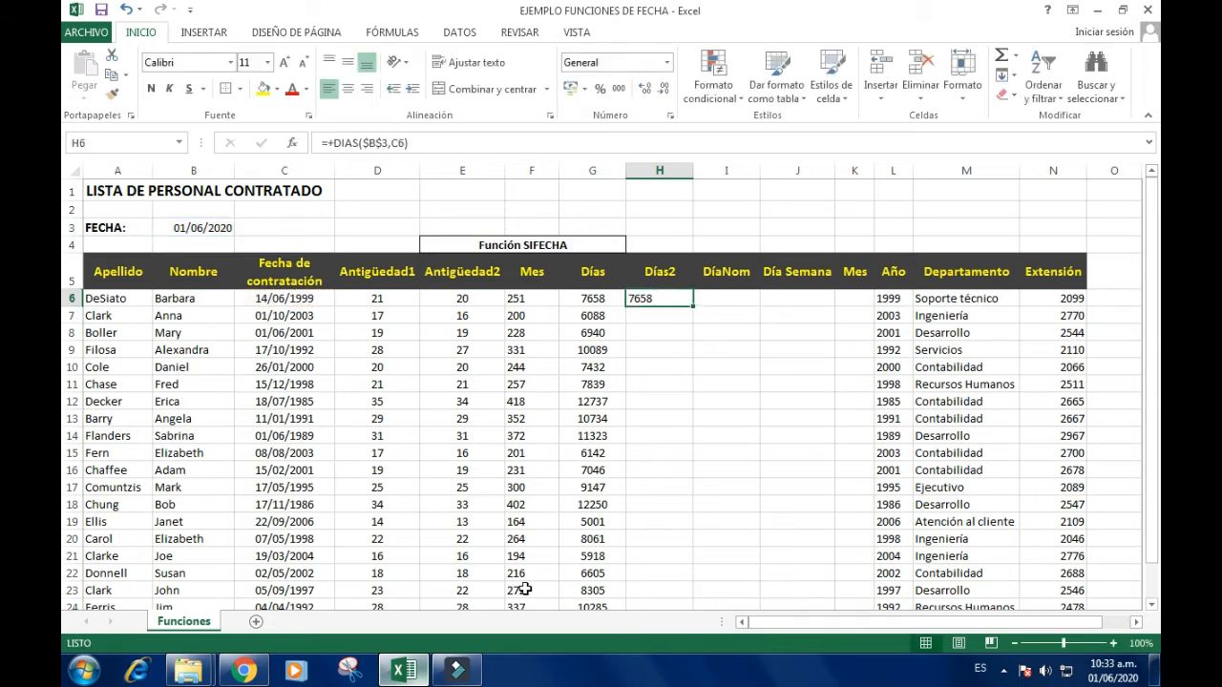
{"action": "double_click", "coordinate": [691, 307]}
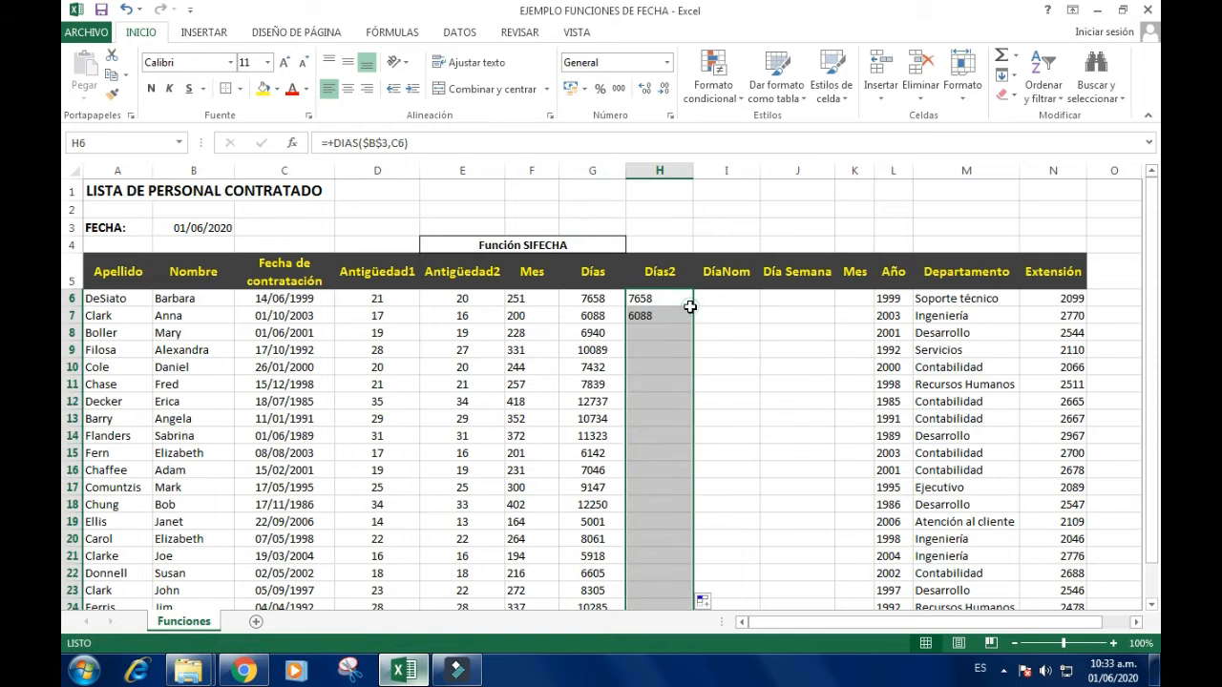
{"action": "left_click", "coordinate": [637, 418]}
Compare the Días and Días2 results in the first rows and review the DIAS formula in H6 without changing it.
{"action": "left_click", "coordinate": [583, 300]}
{"action": "left_click", "coordinate": [597, 367]}
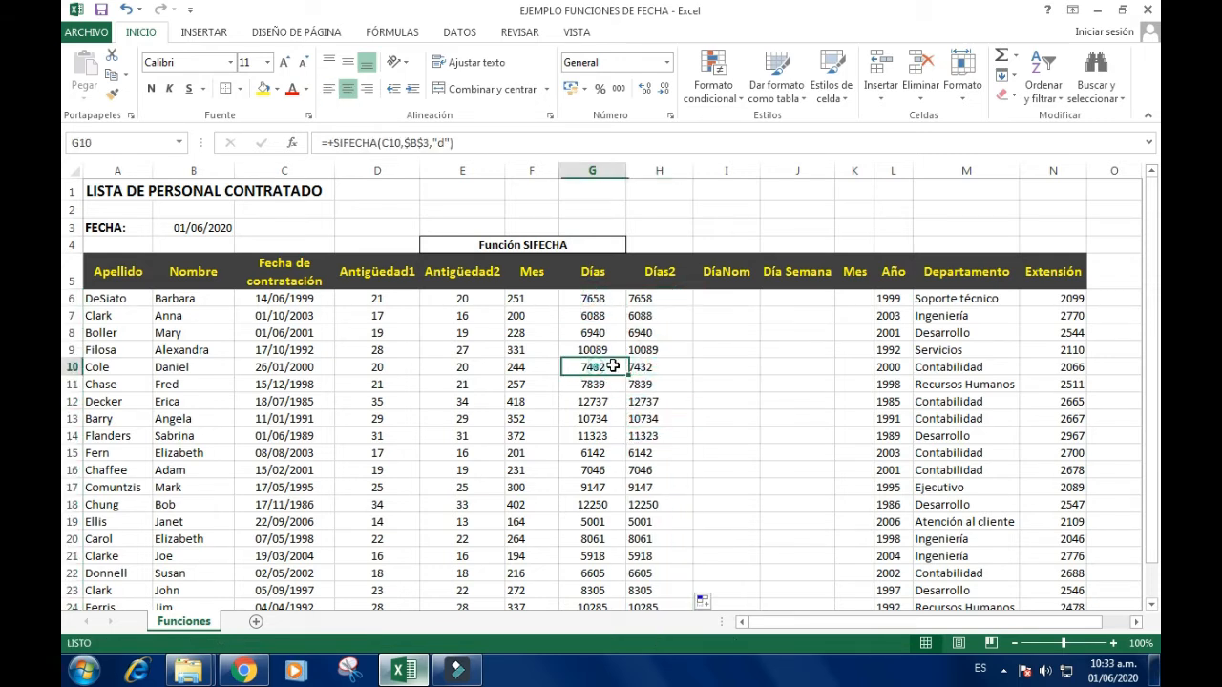
{"action": "left_click", "coordinate": [680, 349]}
{"action": "left_click", "coordinate": [592, 332]}
{"action": "left_click", "coordinate": [640, 299]}
{"action": "left_click", "coordinate": [655, 333]}
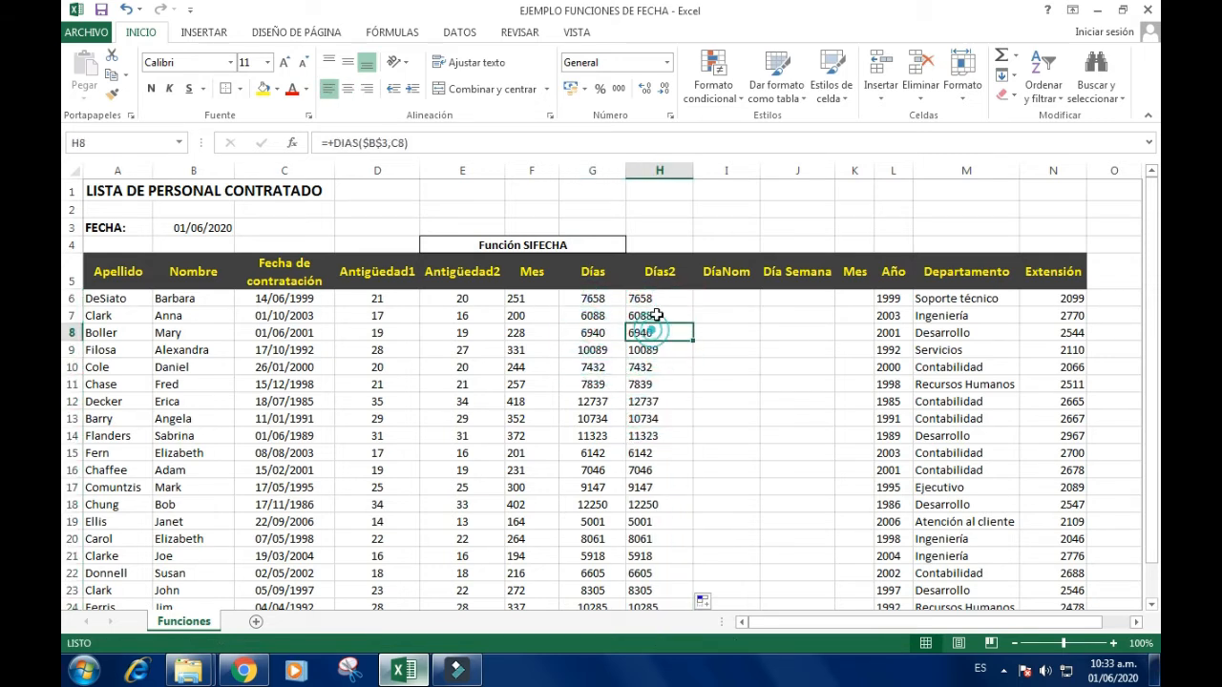
{"action": "left_click", "coordinate": [655, 299]}
{"action": "double_click", "coordinate": [655, 299]}
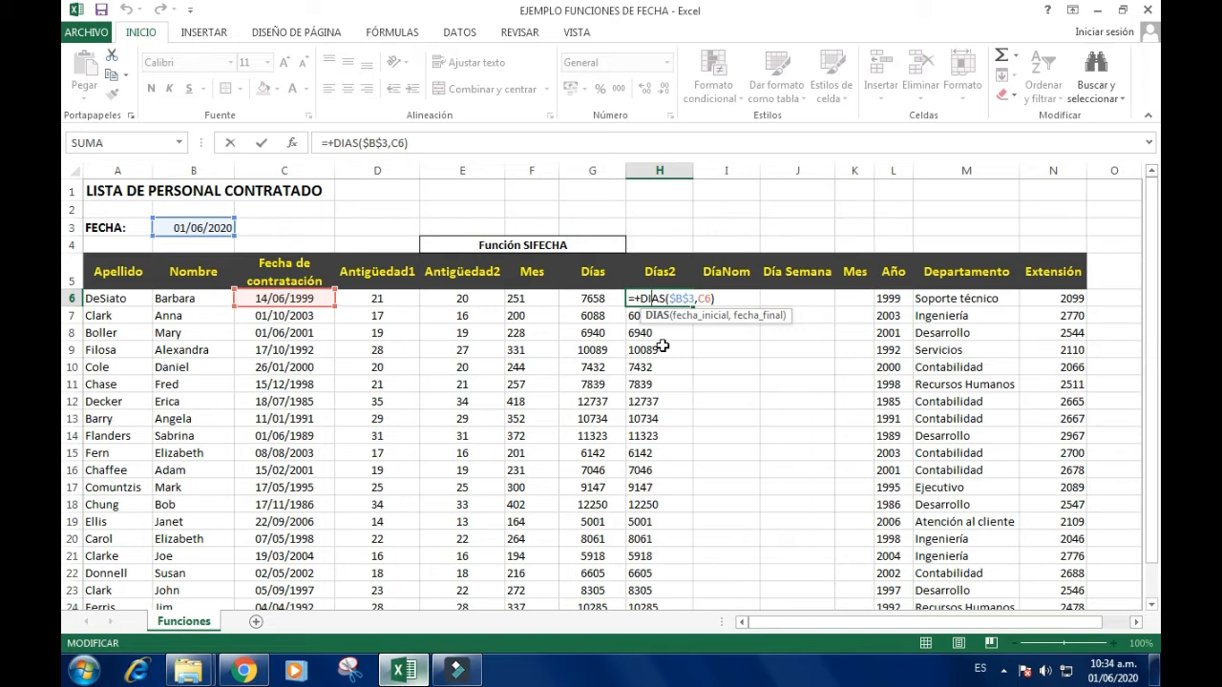
{"action": "key", "text": "Return"}
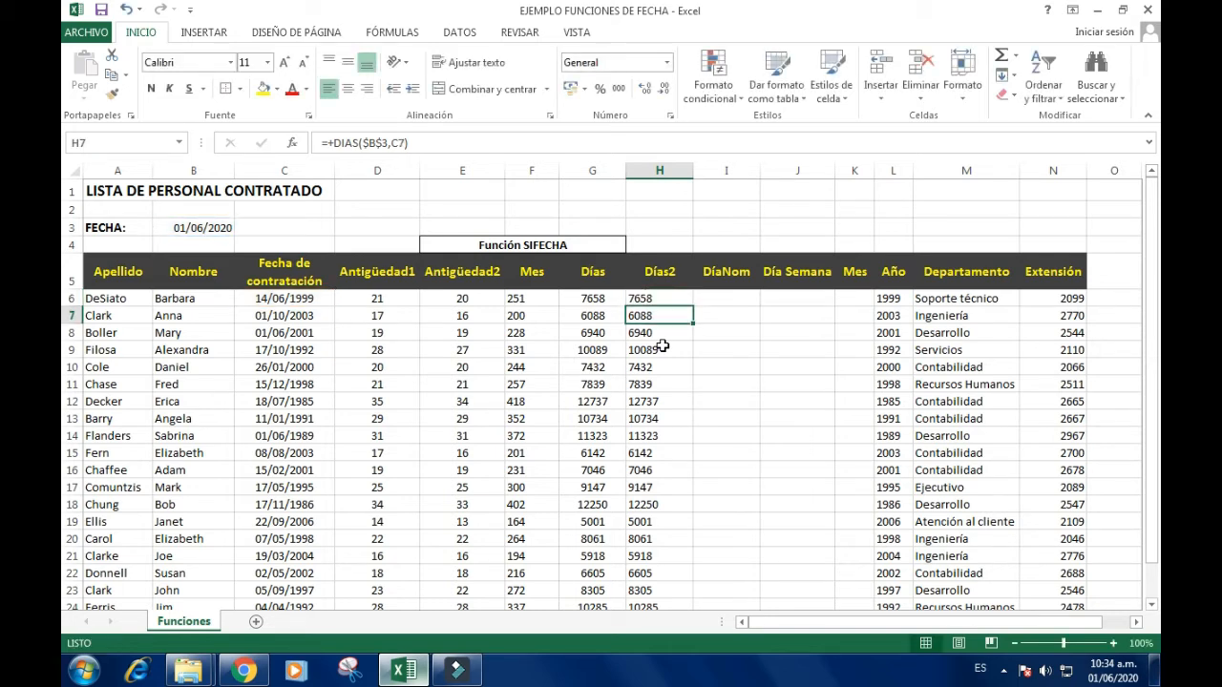
Examine the empty DíaNom column alongside the names and hire dates in the first staff rows.
{"action": "key", "text": "Up"}
{"action": "key", "text": "Right"}
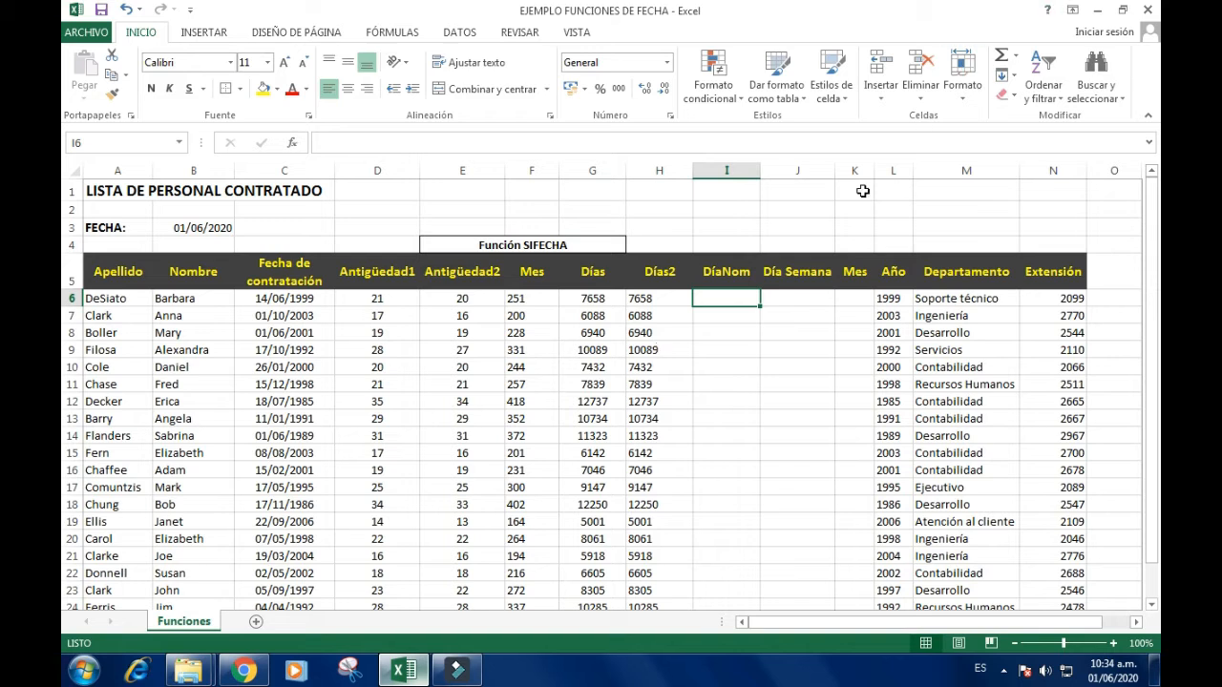
{"action": "left_click", "coordinate": [715, 276]}
{"action": "key", "text": "Down"}
{"action": "key", "text": "Up"}
{"action": "key", "text": "Up"}
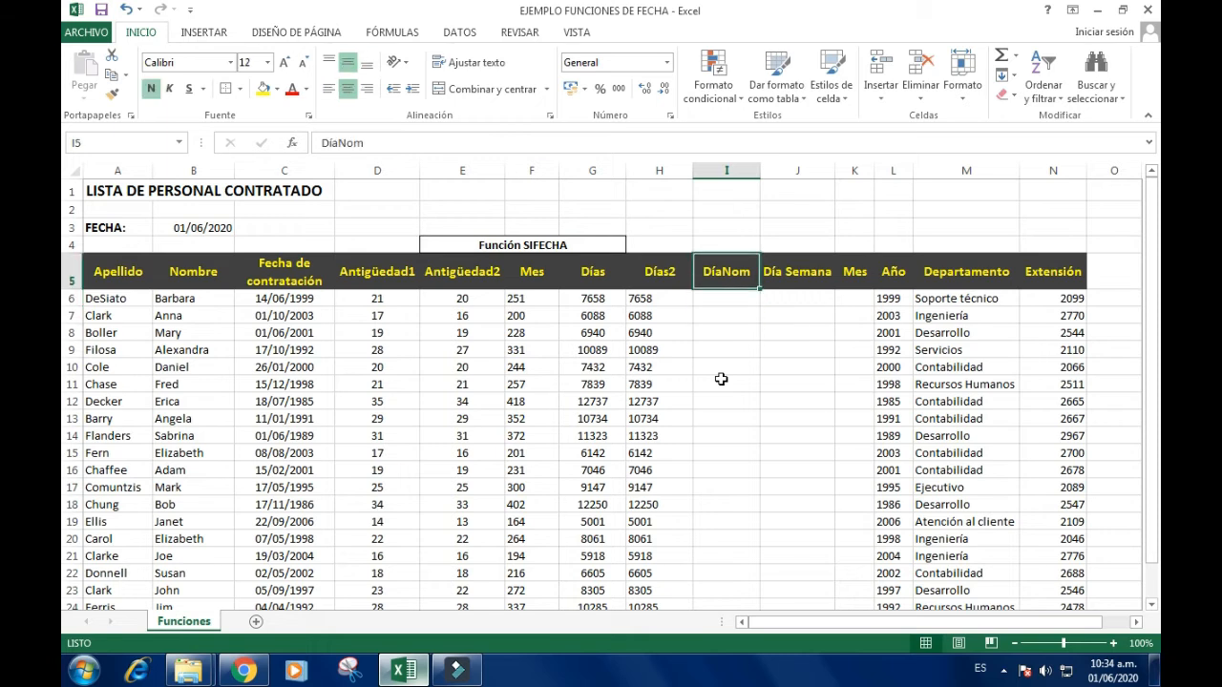
{"action": "key", "text": "Down"}
{"action": "key", "text": "Down"}
{"action": "key", "text": "Left"}
{"action": "key", "text": "Left"}
{"action": "key", "text": "Left"}
{"action": "key", "text": "Left"}
{"action": "key", "text": "Left"}
{"action": "key", "text": "Left"}
{"action": "key", "text": "Left"}
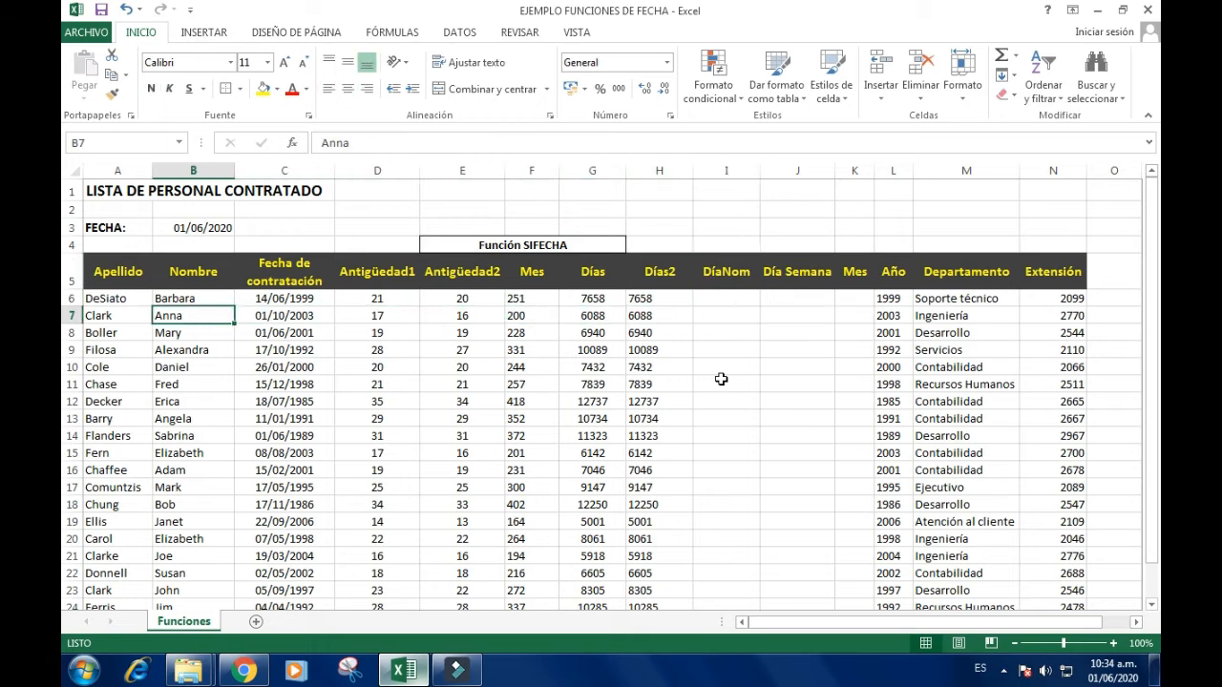
{"action": "key", "text": "Up"}
{"action": "key", "text": "Right"}
{"action": "key", "text": "Right"}
{"action": "key", "text": "Right"}
{"action": "key", "text": "Right"}
{"action": "key", "text": "Right"}
{"action": "key", "text": "Right"}
{"action": "key", "text": "Right"}
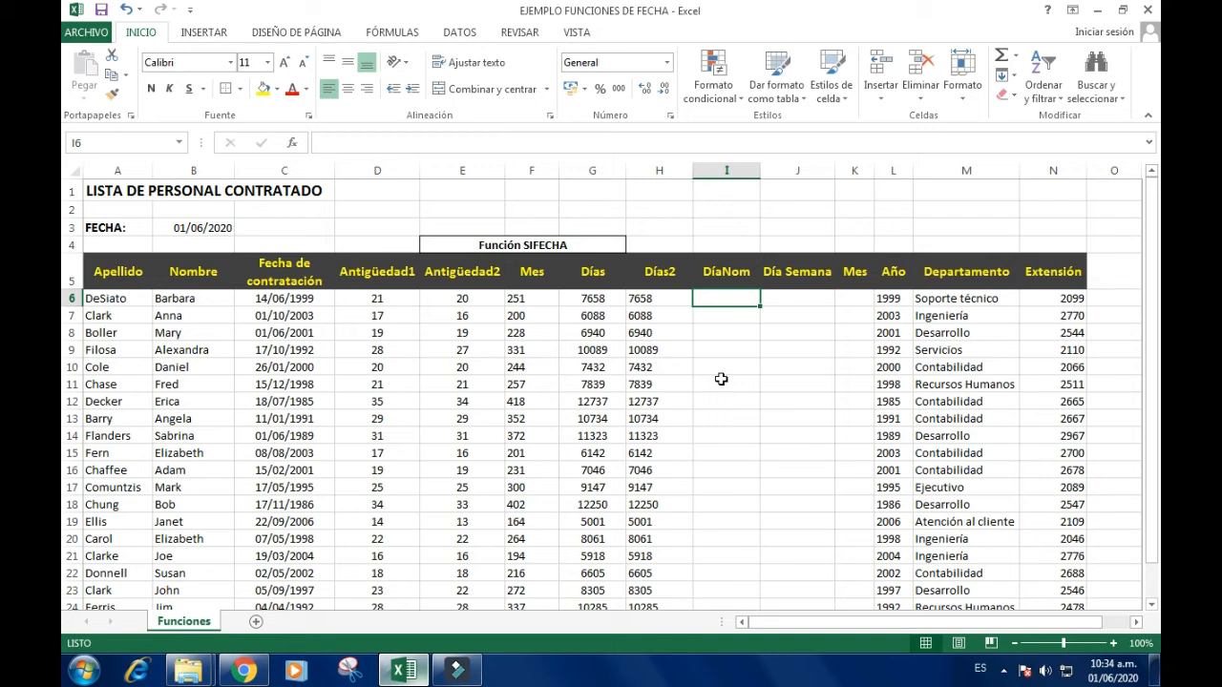
Enter the formula +TEXTO(C6,"dddd") in I6, the first DíaNom cell, to return the hire date's weekday name.
{"action": "type", "text": "+"}
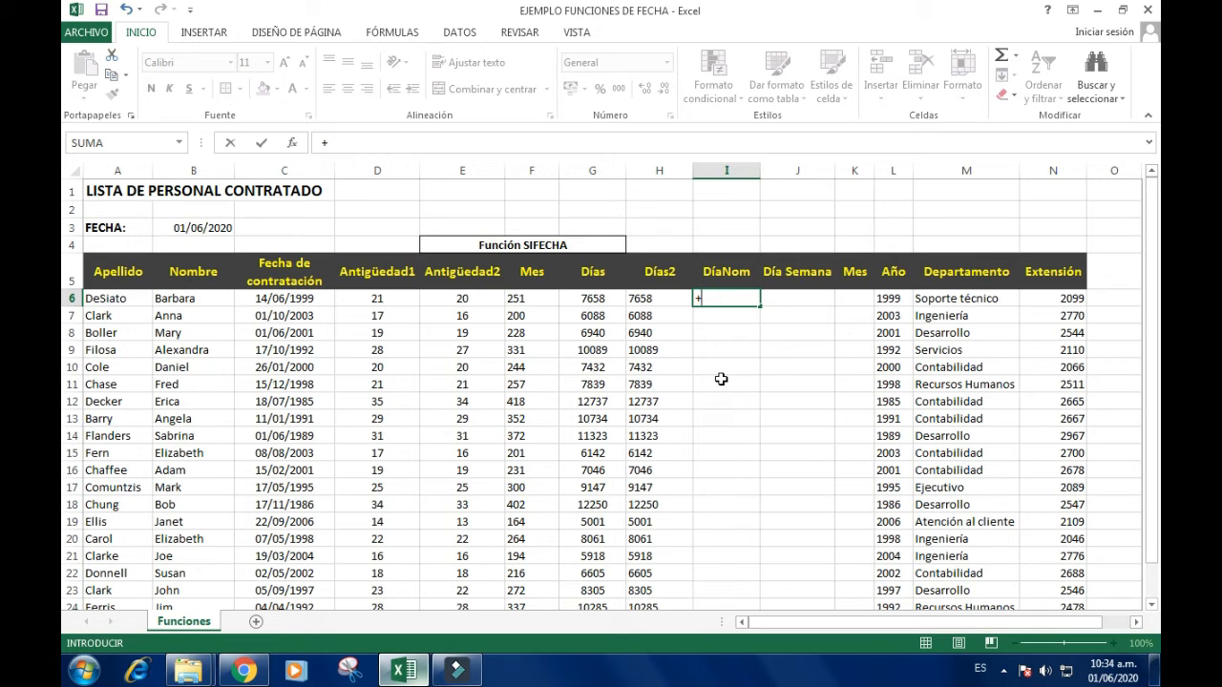
{"action": "type", "text": "Texto"}
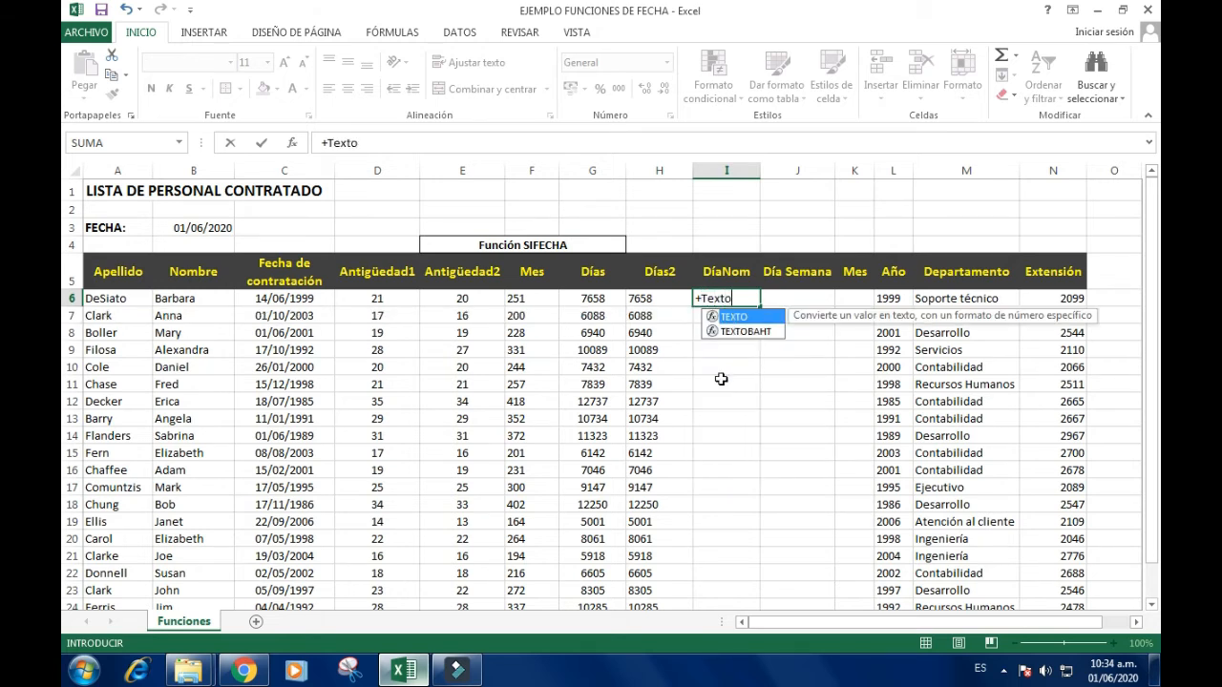
{"action": "key", "text": "Tab"}
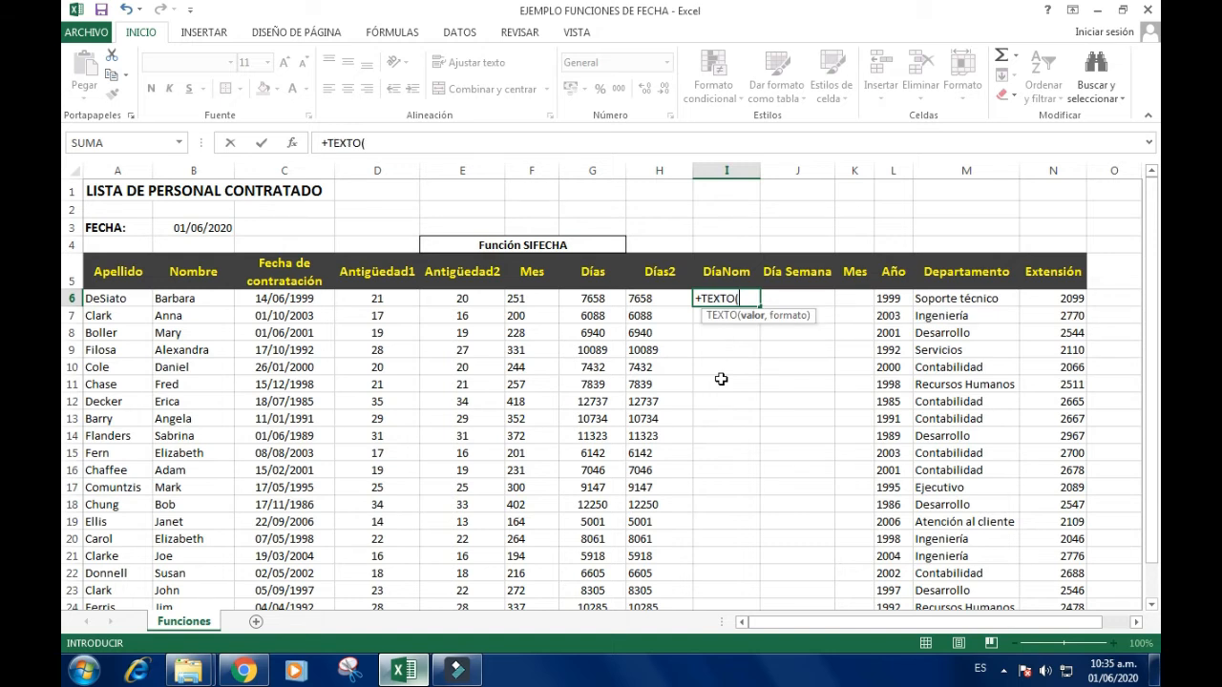
{"action": "left_click", "coordinate": [272, 298]}
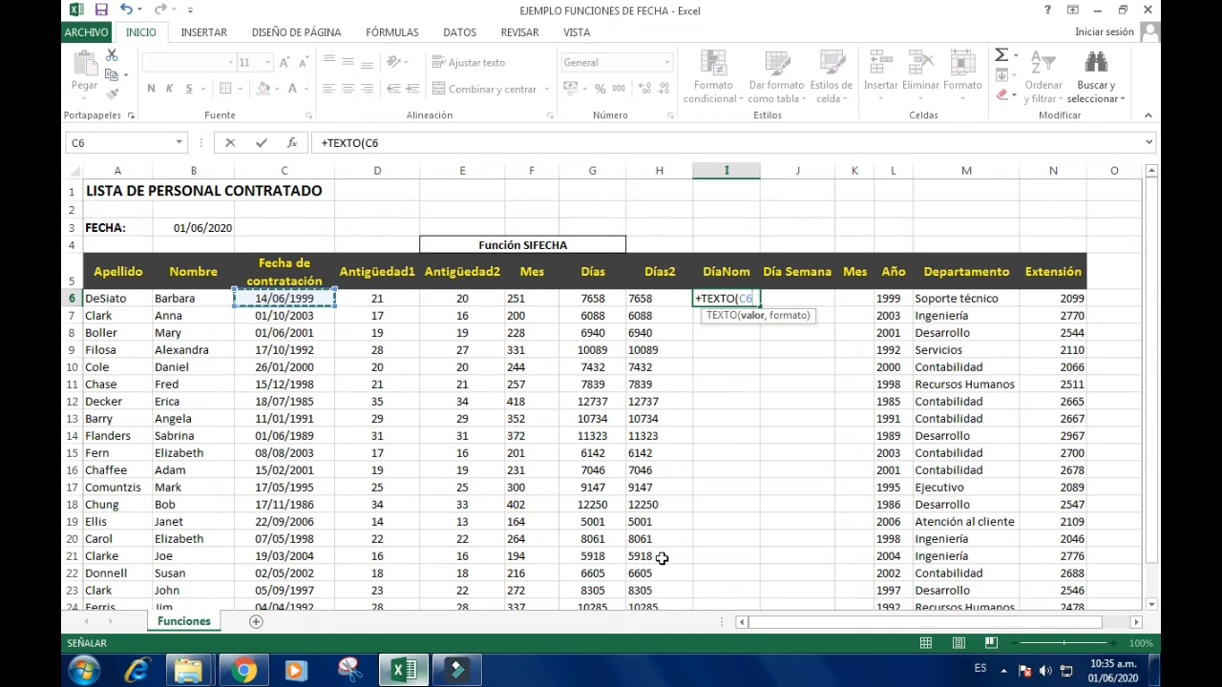
{"action": "type", "text": ","}
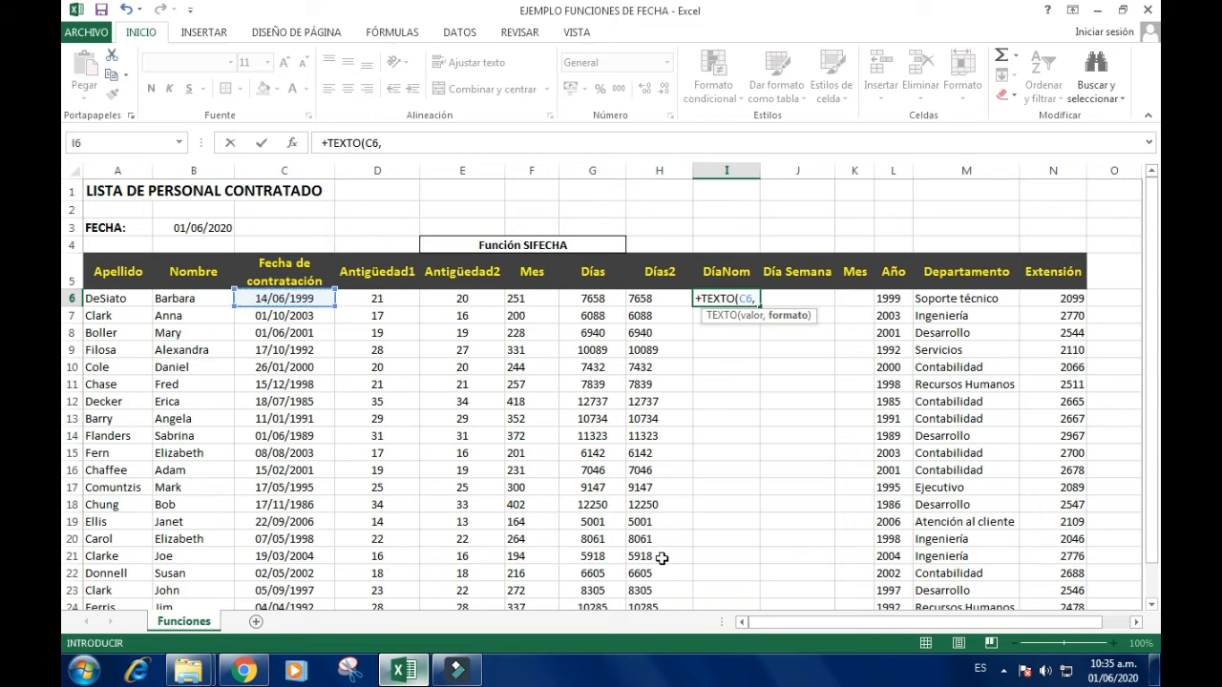
{"action": "type", "text": "\"dddd\")"}
{"action": "key", "text": "Return"}
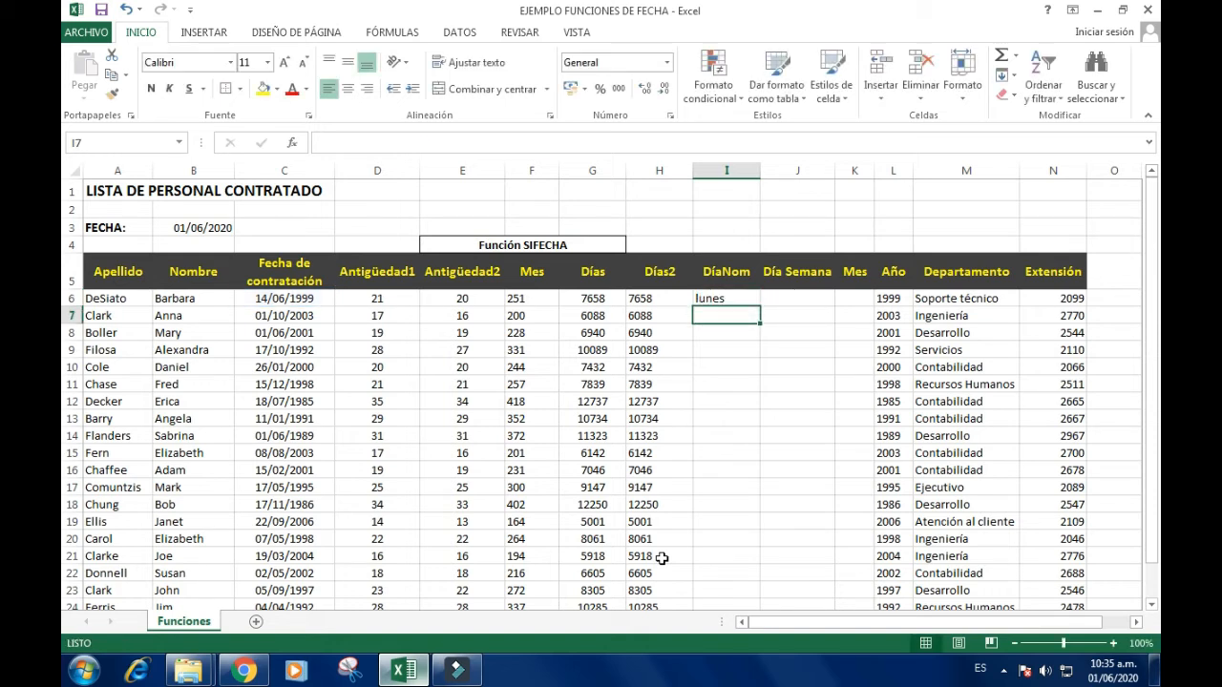
Wrap the I6 formula in NOMPROPIO so it reads =+NOMPROPIO(TEXTO(C6,"dddd")) and capitalizes the weekday name.
{"action": "left_click", "coordinate": [728, 297]}
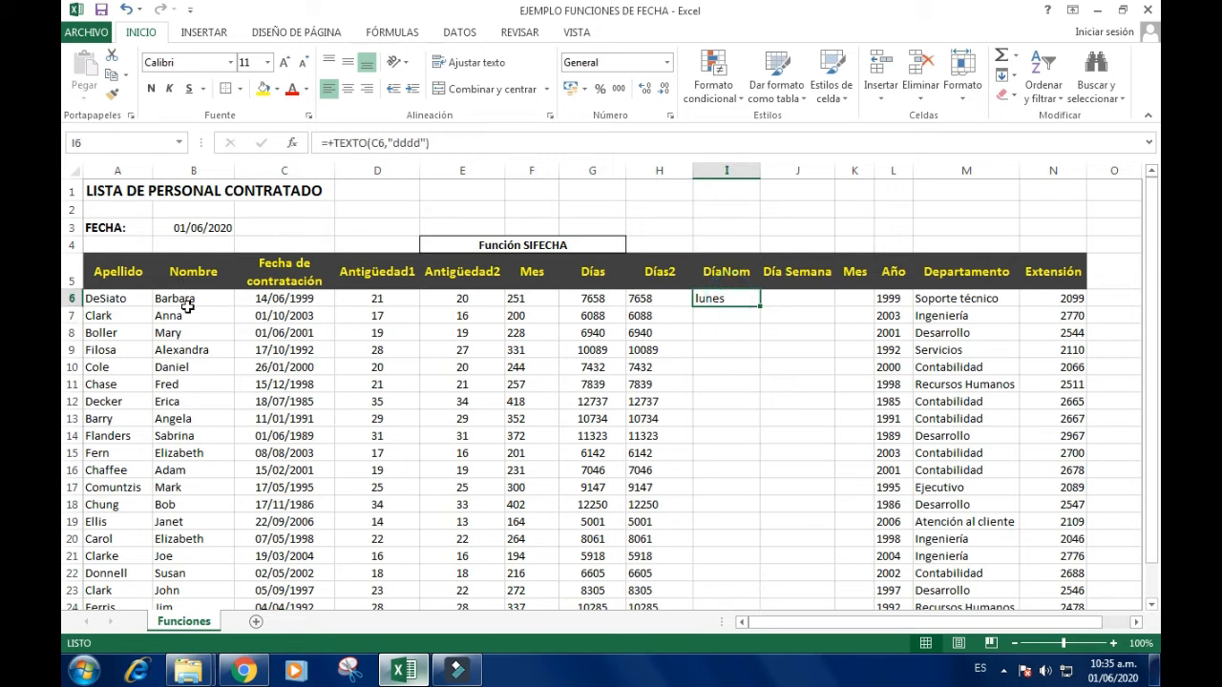
{"action": "double_click", "coordinate": [742, 299]}
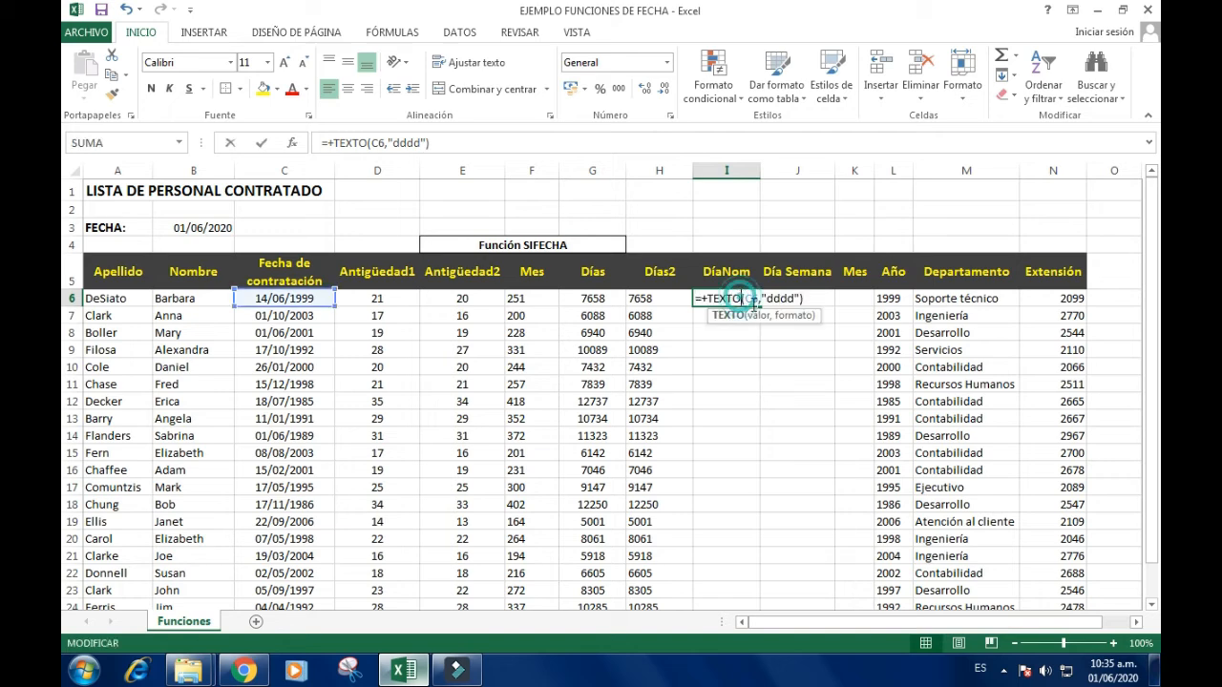
{"action": "key", "text": "Home"}
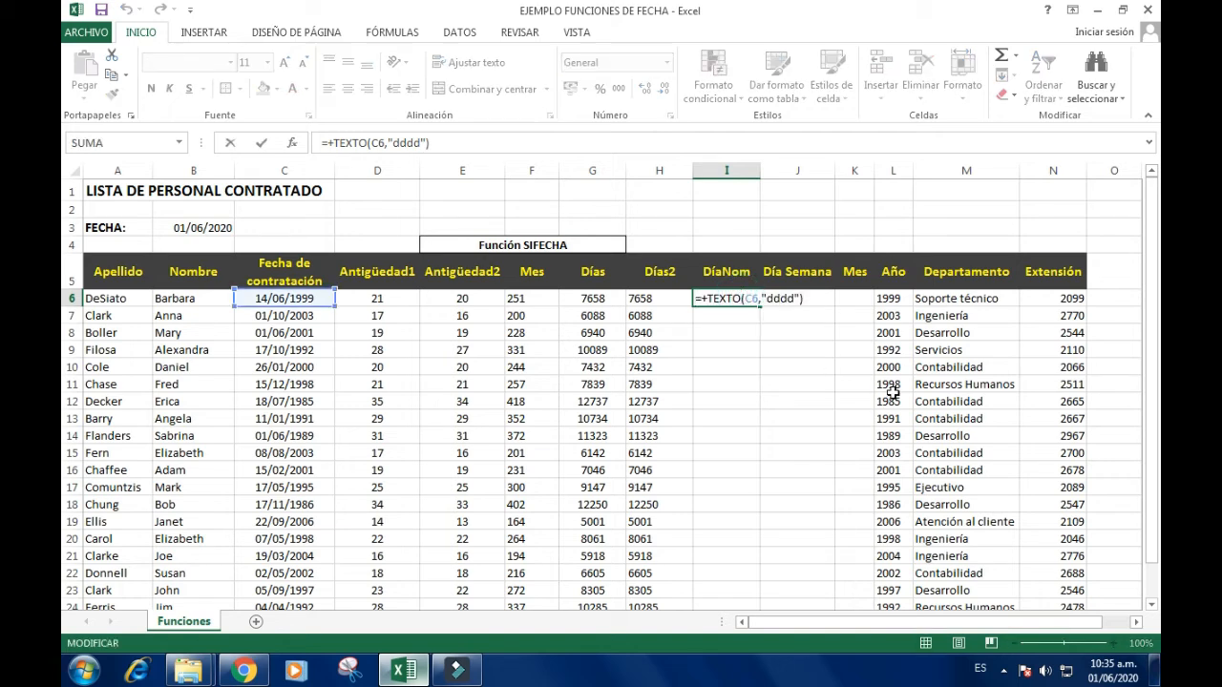
{"action": "key", "text": "Right"}
{"action": "key", "text": "Right"}
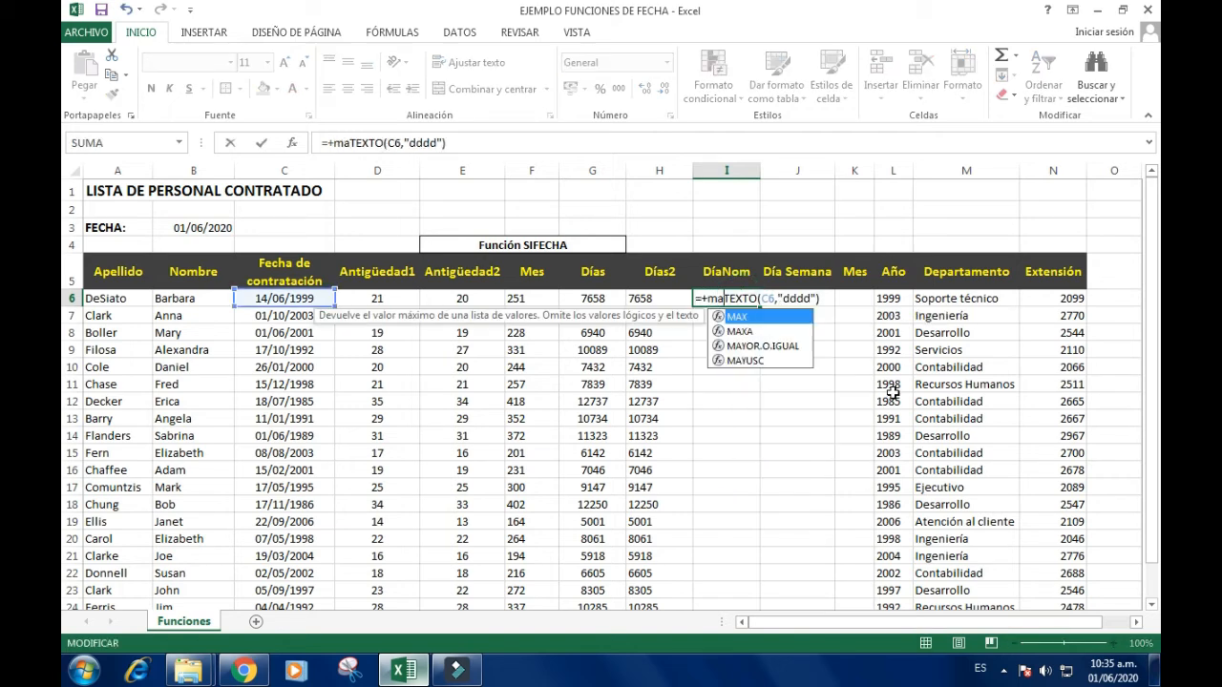
{"action": "type", "text": "nom"}
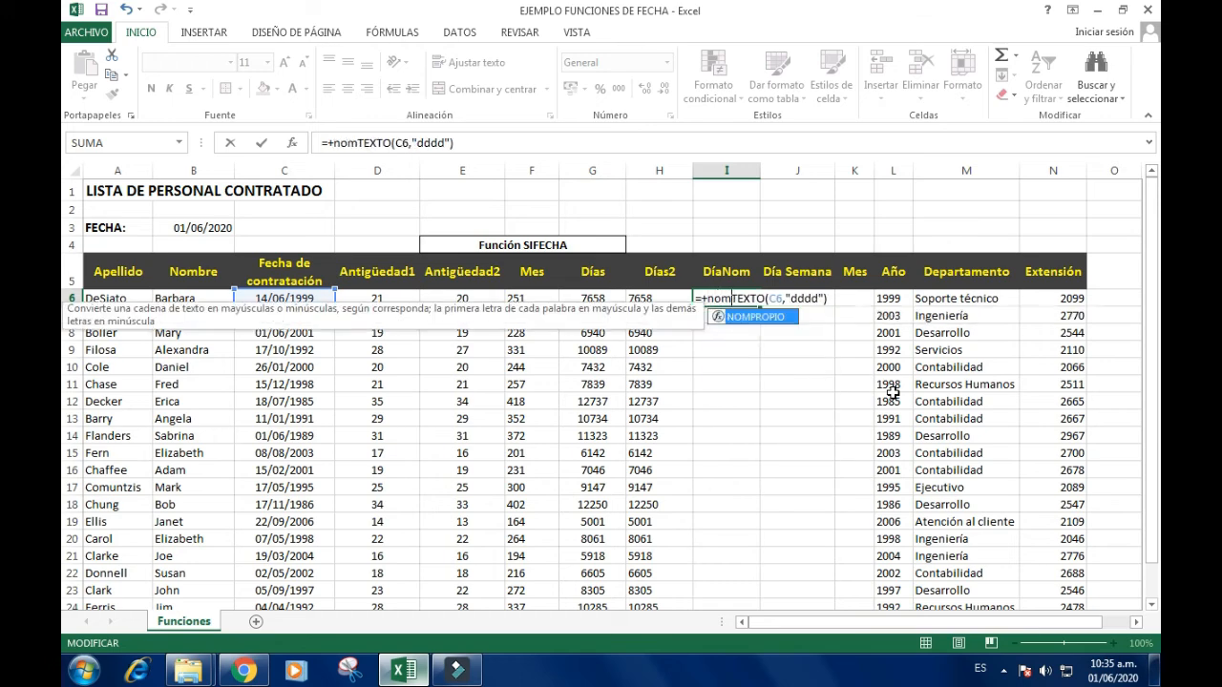
{"action": "key", "text": "Tab"}
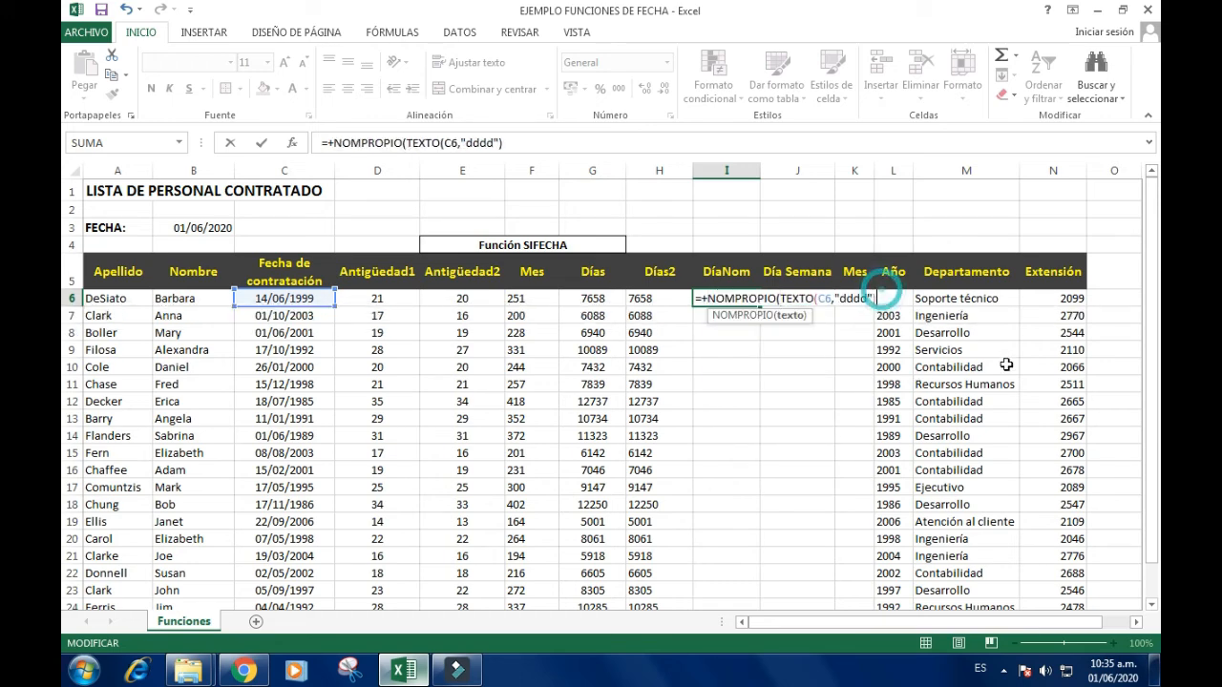
{"action": "type", "text": ")"}
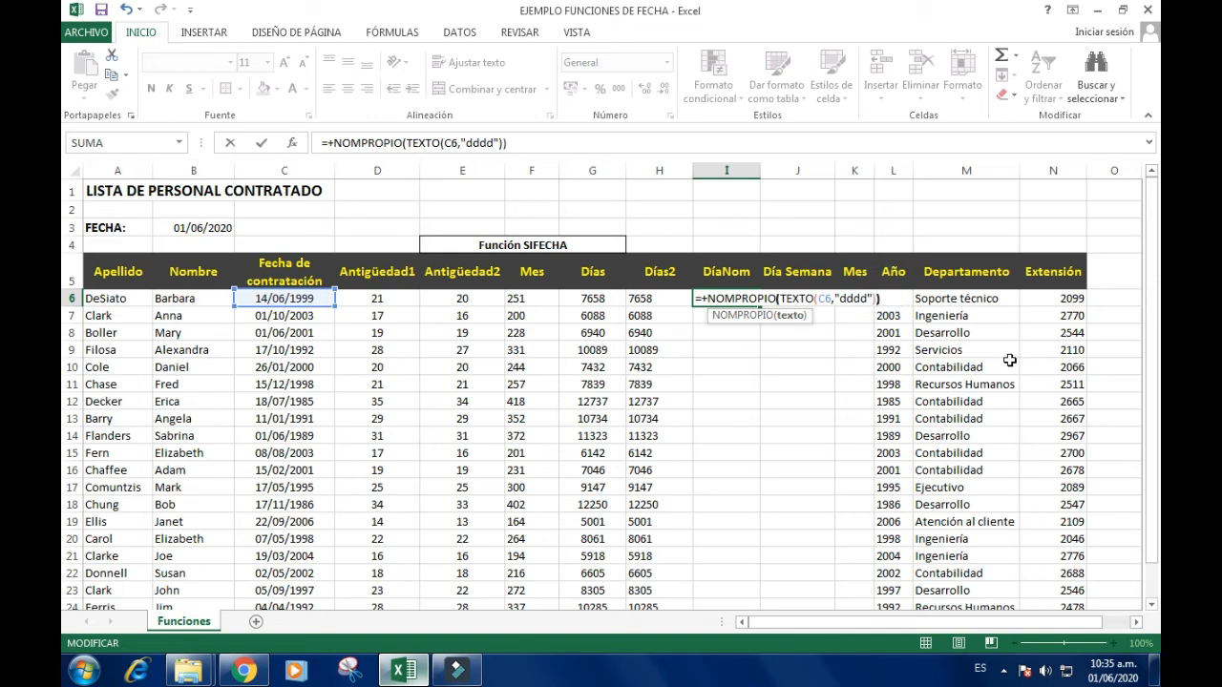
{"action": "key", "text": "Return"}
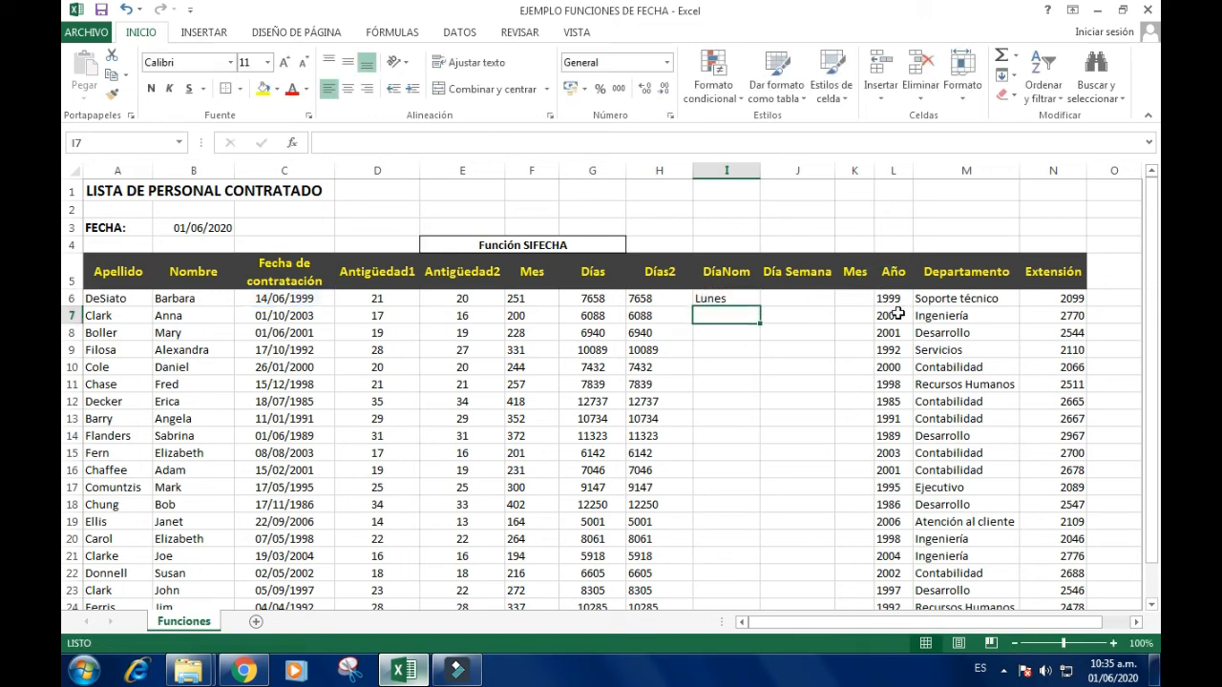
Fill the I6 formula down the whole DíaNom column.
{"action": "left_click", "coordinate": [721, 299]}
{"action": "left_click_drag", "start_coordinate": [764, 308], "coordinate": [755, 311]}
{"action": "double_click", "coordinate": [760, 306]}
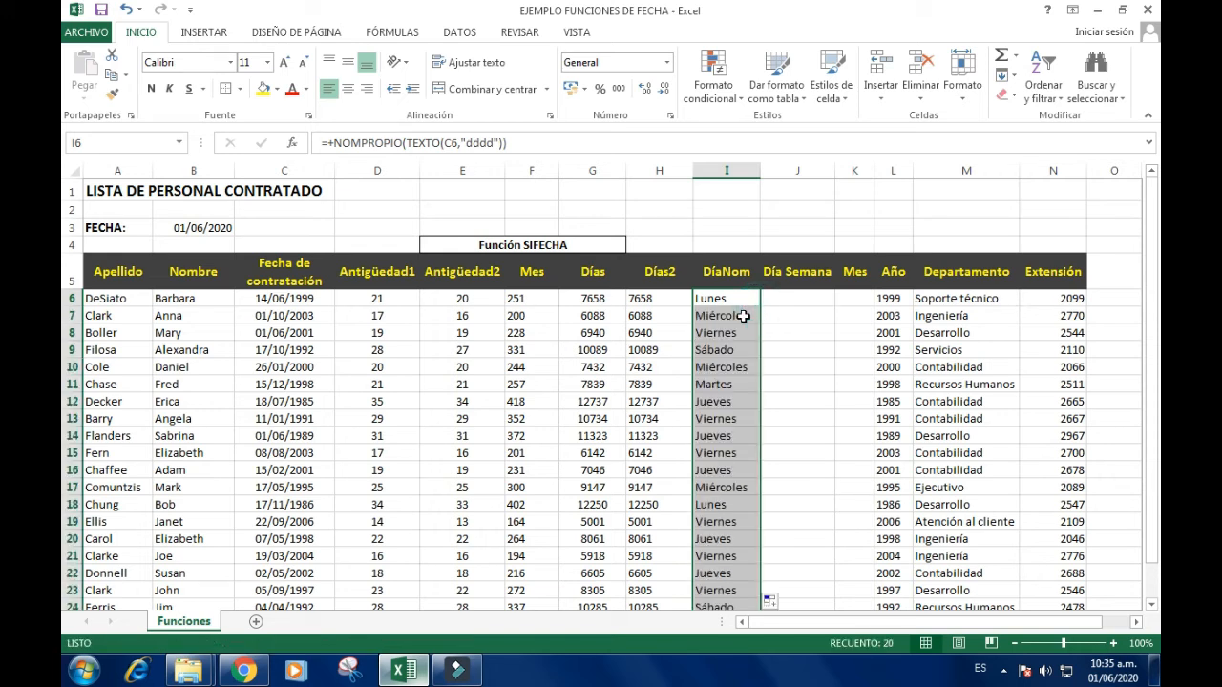
{"action": "left_click", "coordinate": [739, 315]}
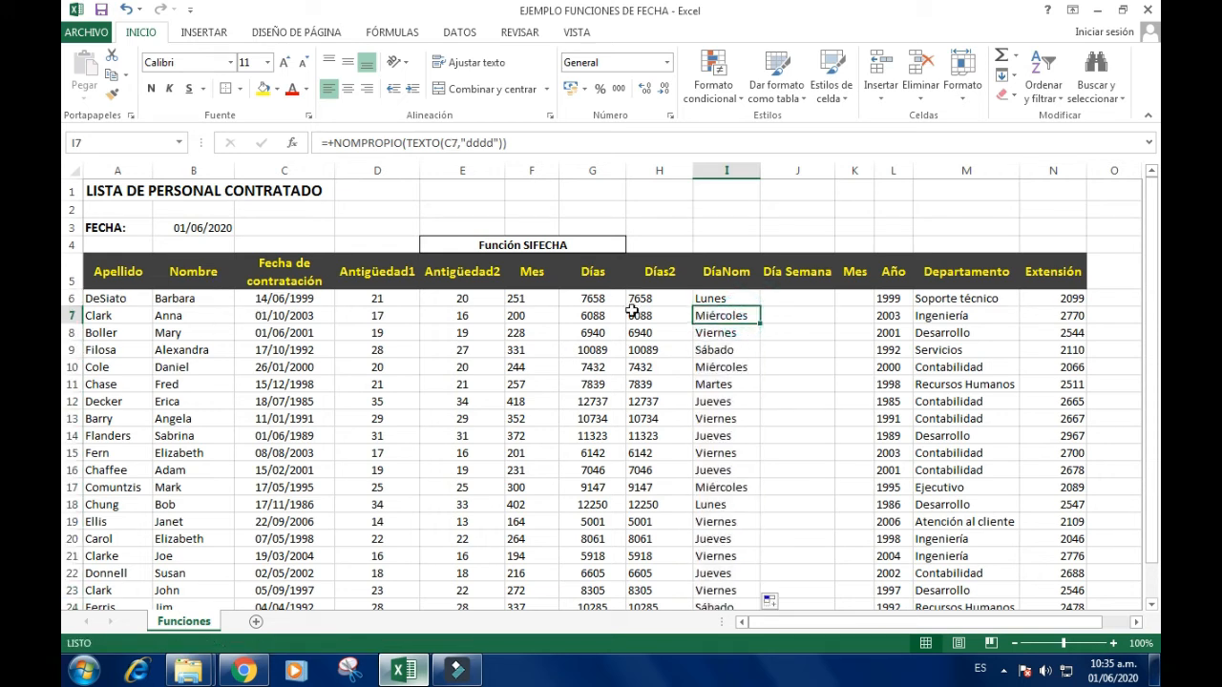
{"action": "left_click", "coordinate": [738, 298]}
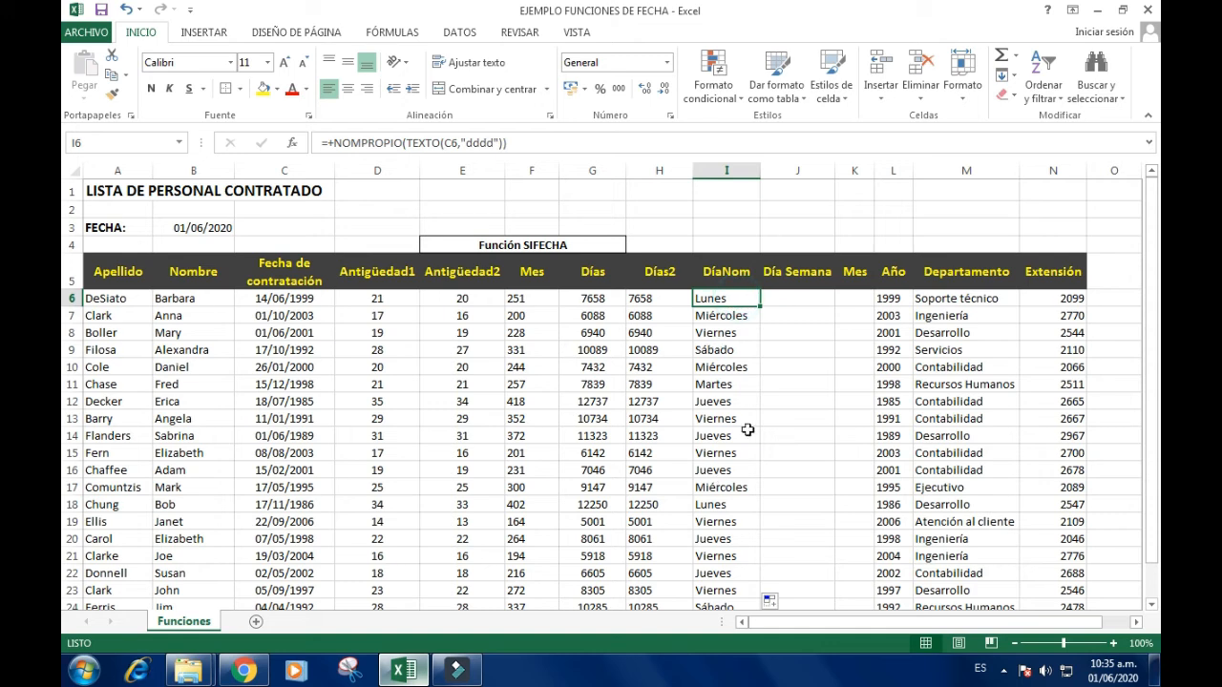
Compare the first weekday names in DíaNom with the empty Día Semana cells beside them.
{"action": "left_click", "coordinate": [801, 298]}
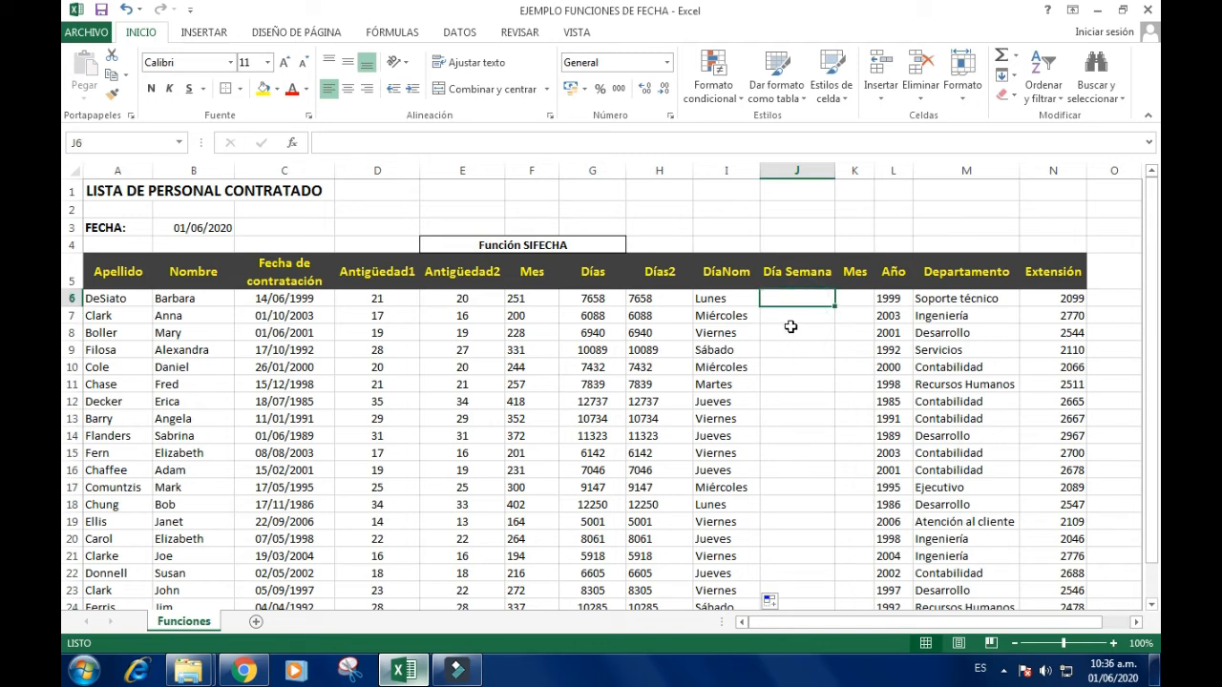
{"action": "left_click", "coordinate": [725, 302]}
{"action": "left_click", "coordinate": [728, 318]}
{"action": "left_click", "coordinate": [725, 334]}
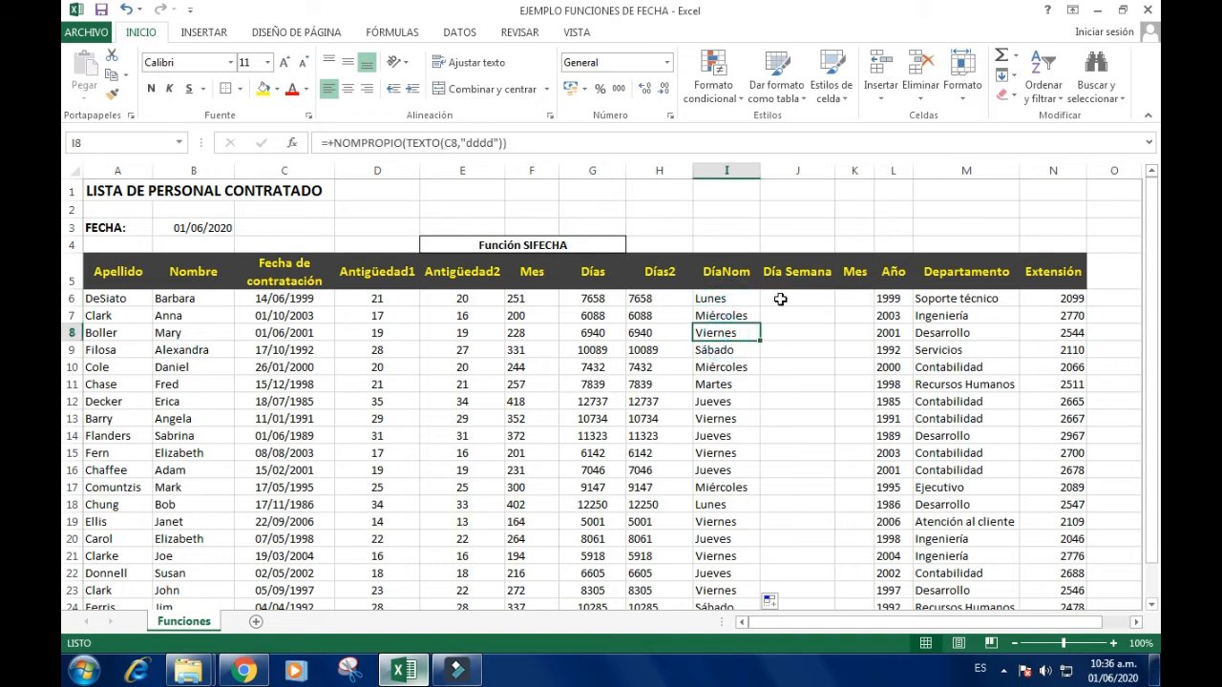
{"action": "left_click", "coordinate": [781, 300]}
{"action": "key", "text": "Down"}
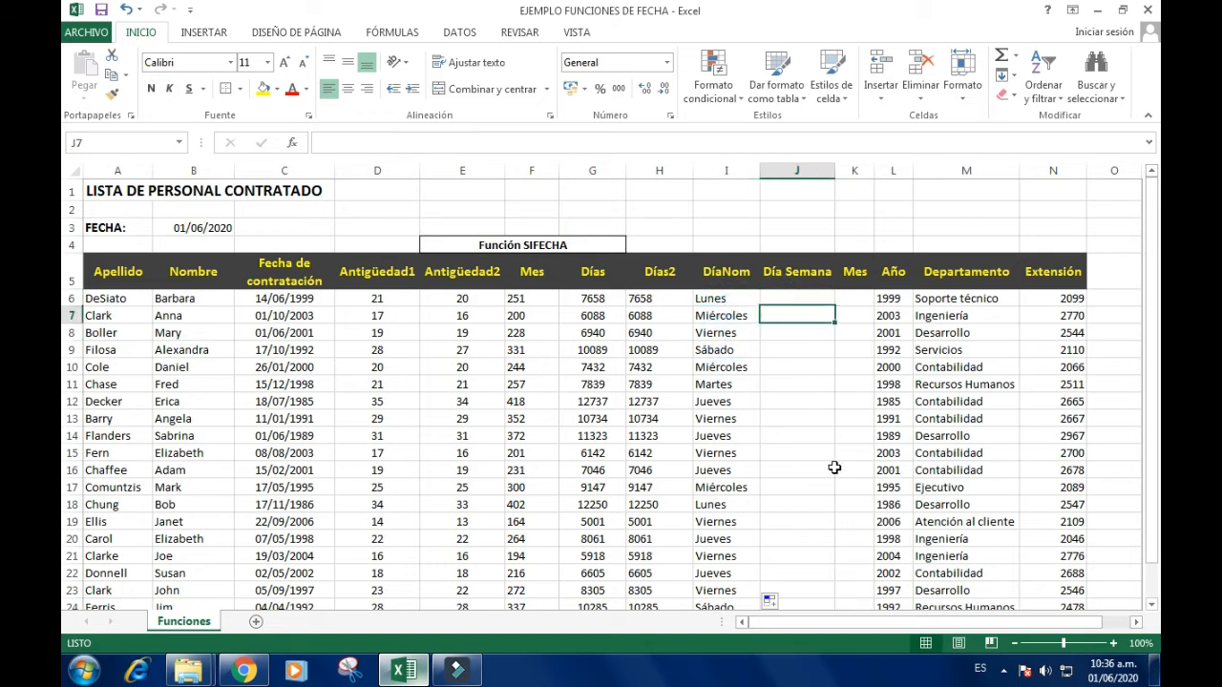
{"action": "key", "text": "Down"}
{"action": "key", "text": "Up"}
{"action": "key", "text": "Up"}
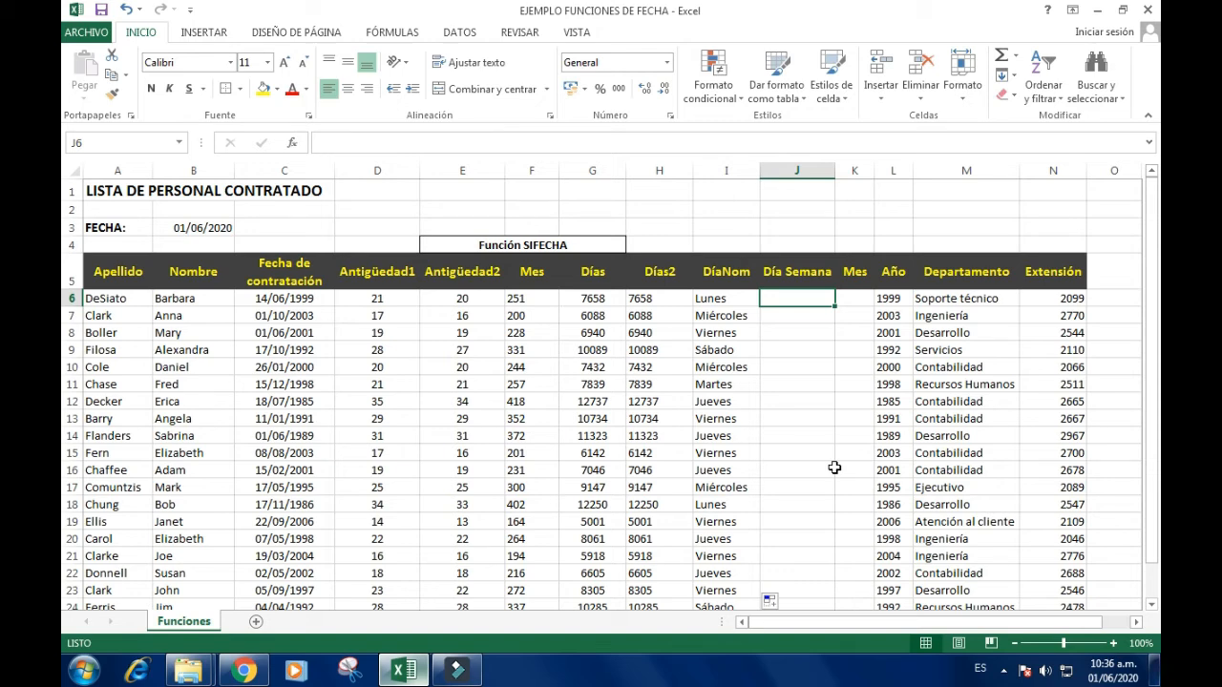
{"action": "type", "text": "+"}
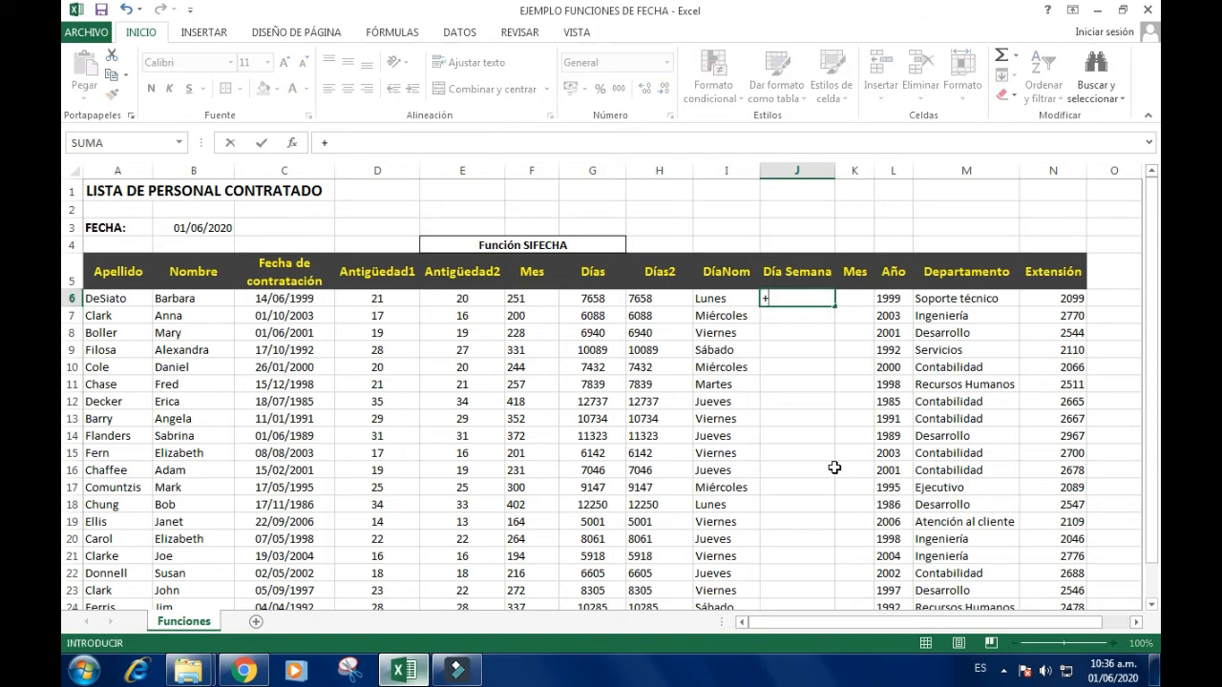
{"action": "type", "text": "di"}
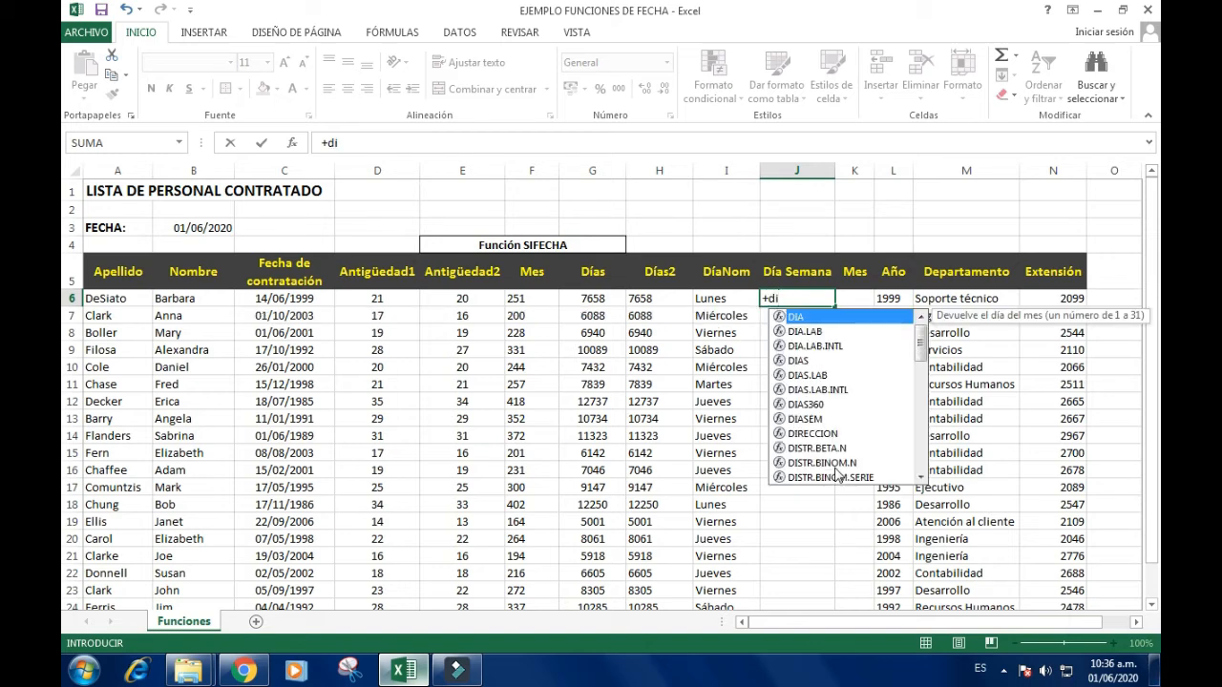
{"action": "key", "text": "Down"}
{"action": "key", "text": "Down"}
{"action": "key", "text": "Down"}
{"action": "key", "text": "Down"}
{"action": "key", "text": "Down"}
{"action": "key", "text": "Down"}
{"action": "key", "text": "Down"}
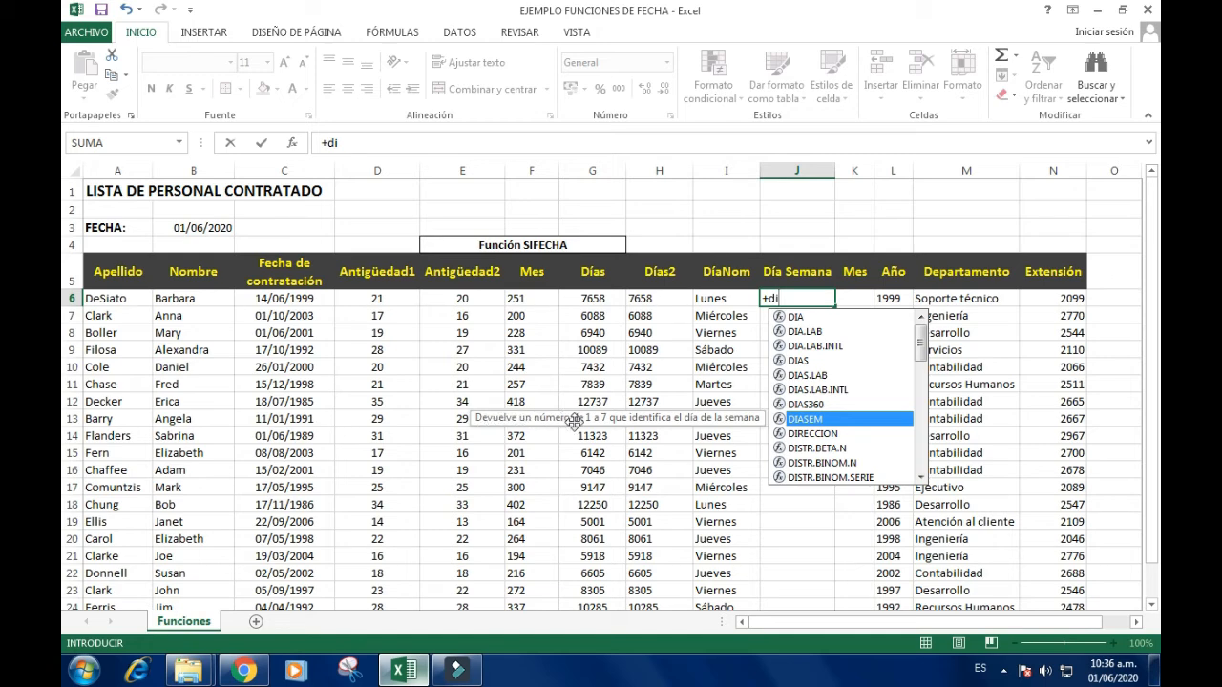
{"action": "double_click", "coordinate": [833, 421]}
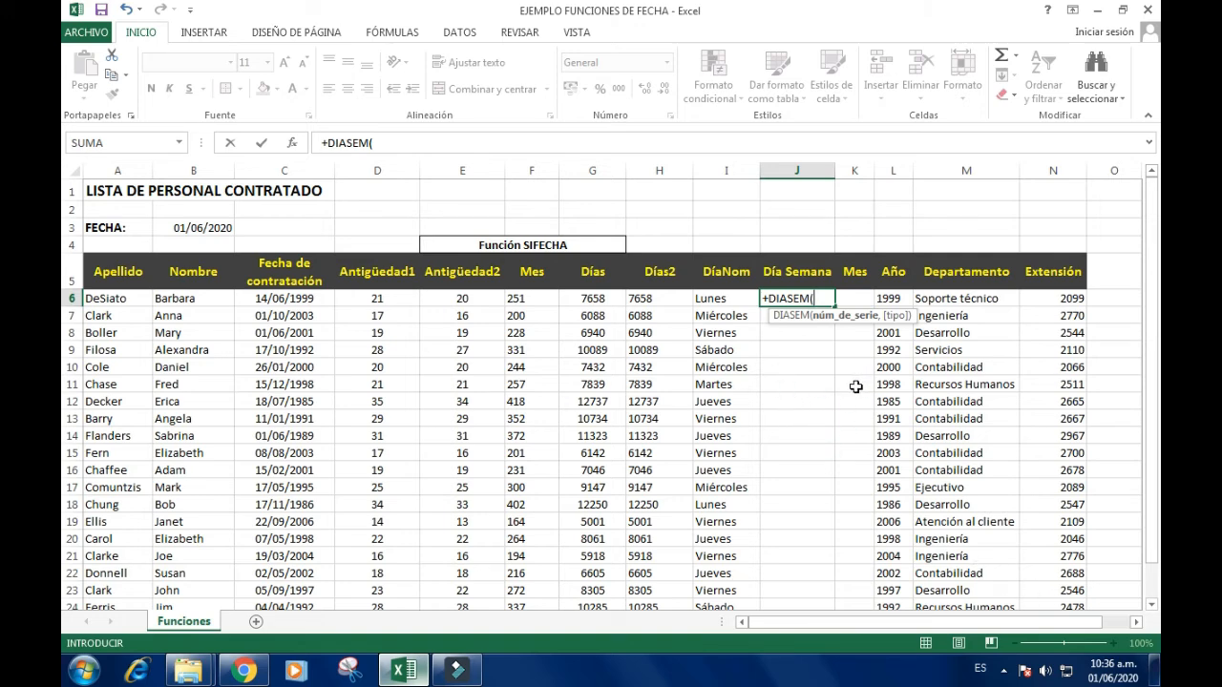
{"action": "key", "text": "Escape"}
Start a DIASEM formula in J6, the first Día Semana cell, with hire date C6 as its serial number.
{"action": "scroll", "coordinate": [811, 380], "scroll_direction": "up", "scroll_amount": 2}
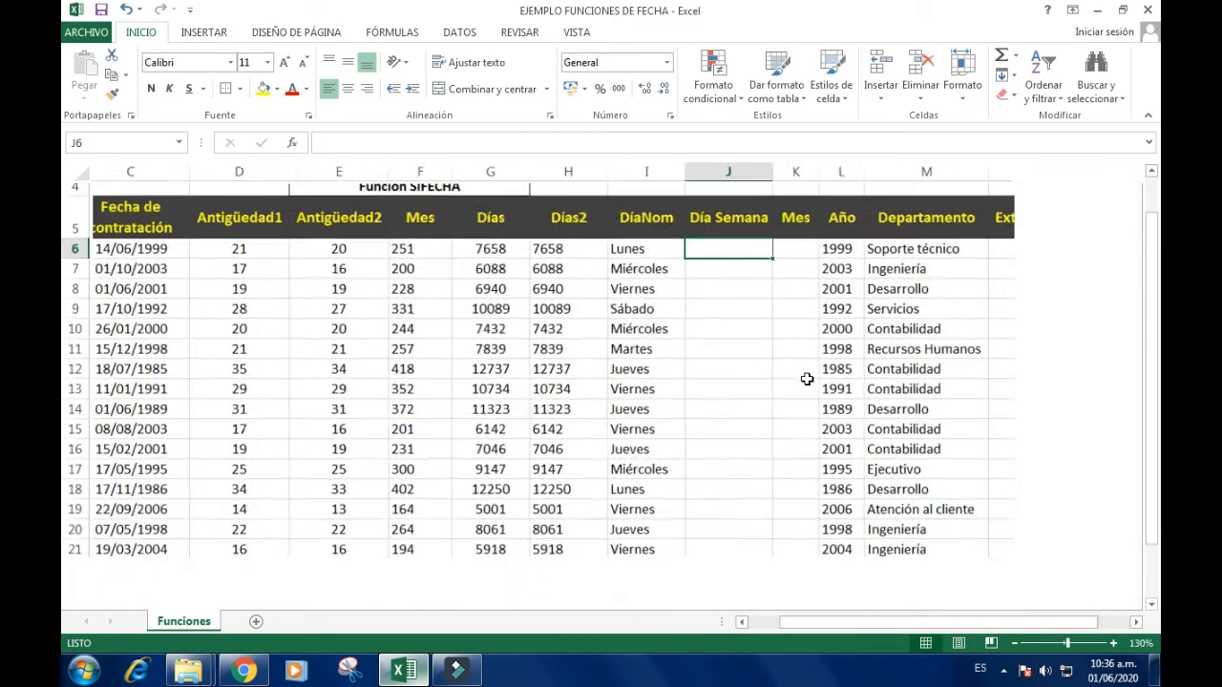
{"action": "type", "text": "+"}
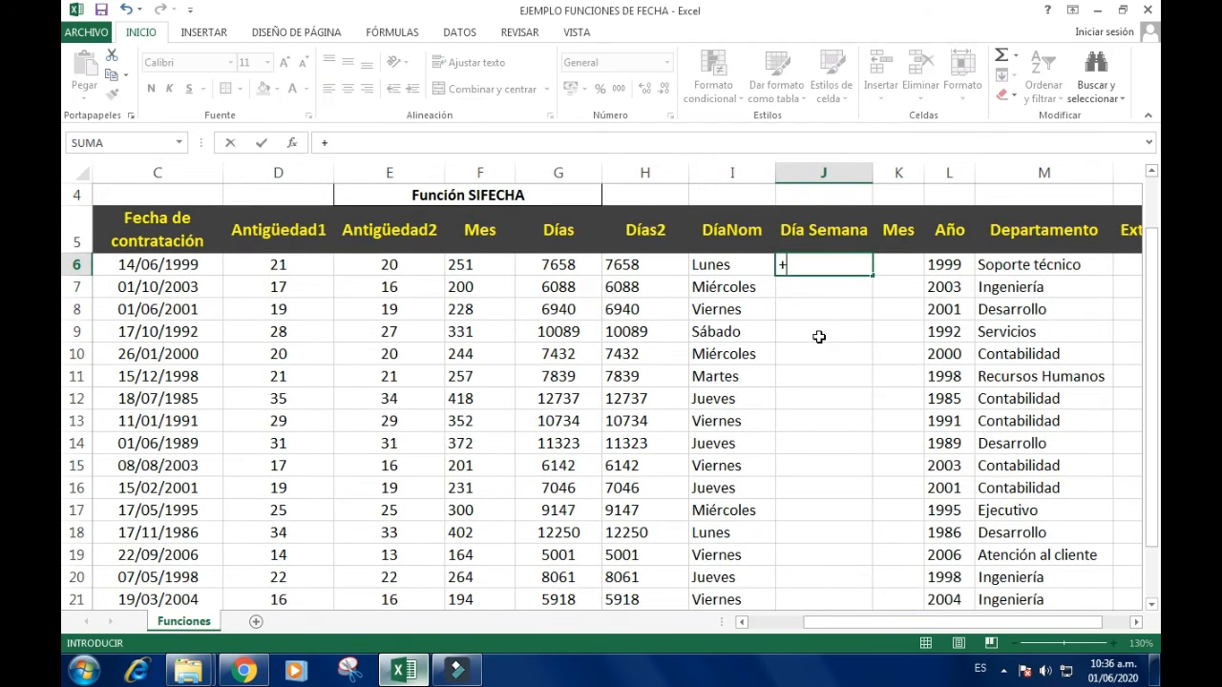
{"action": "type", "text": "dia"}
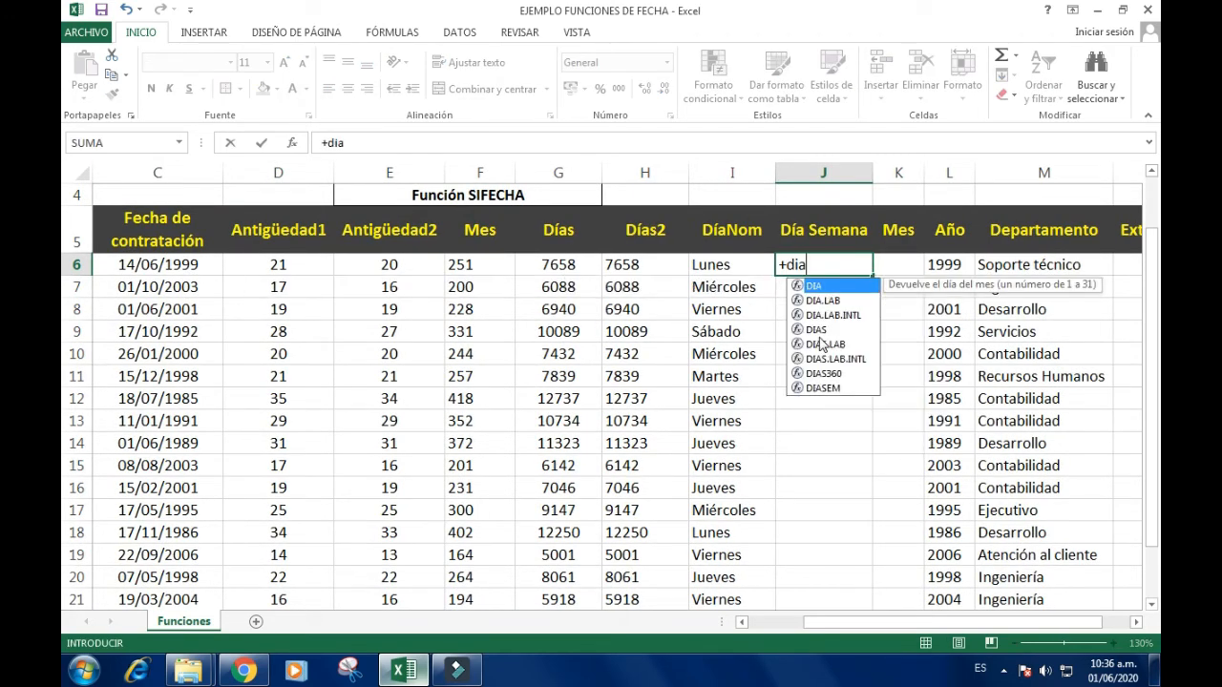
{"action": "key", "text": "Down"}
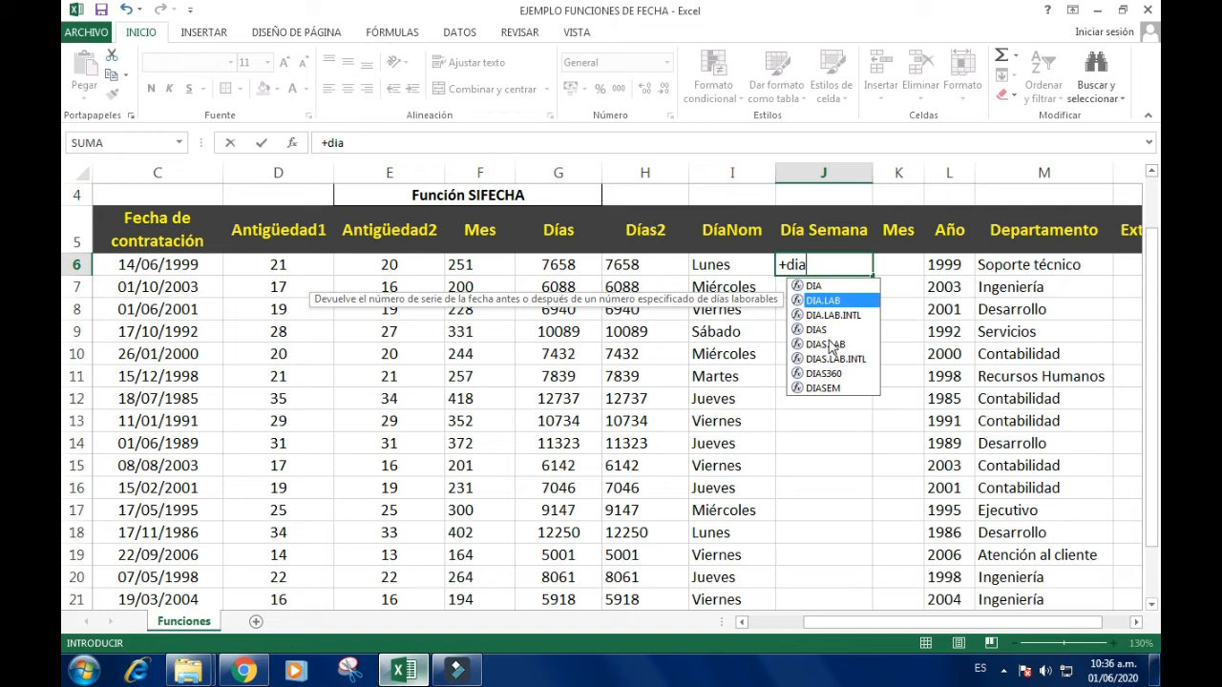
{"action": "double_click", "coordinate": [823, 388]}
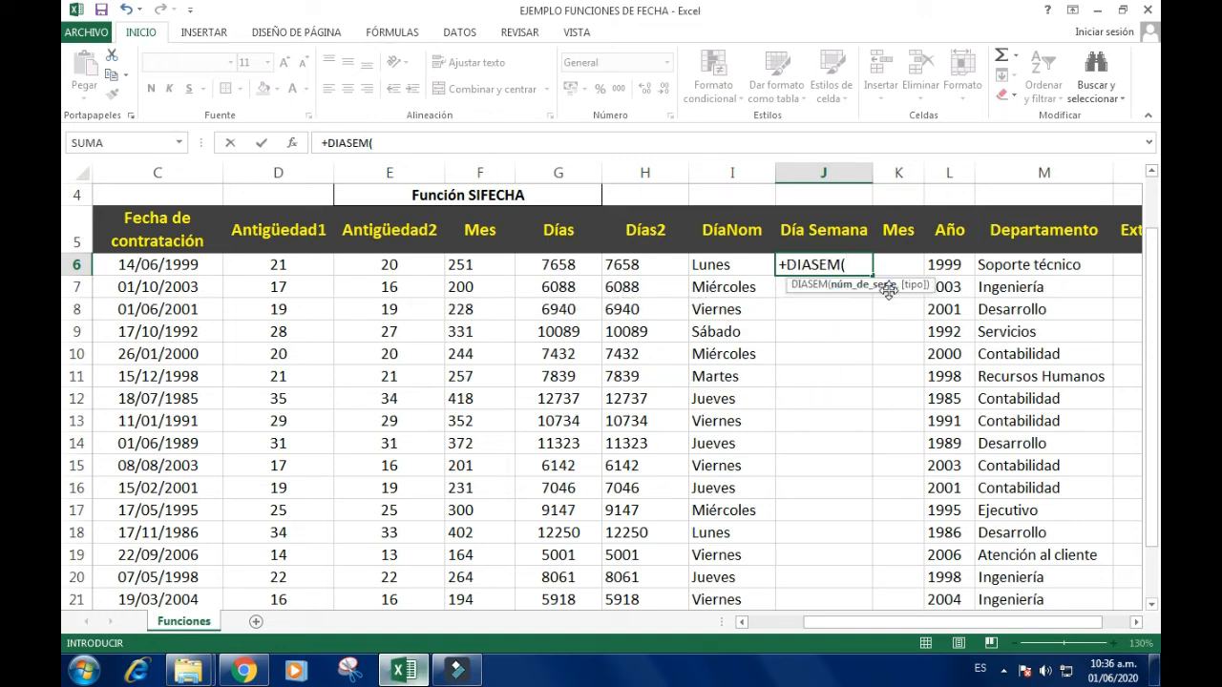
{"action": "left_click", "coordinate": [172, 268]}
{"action": "type", "text": ","}
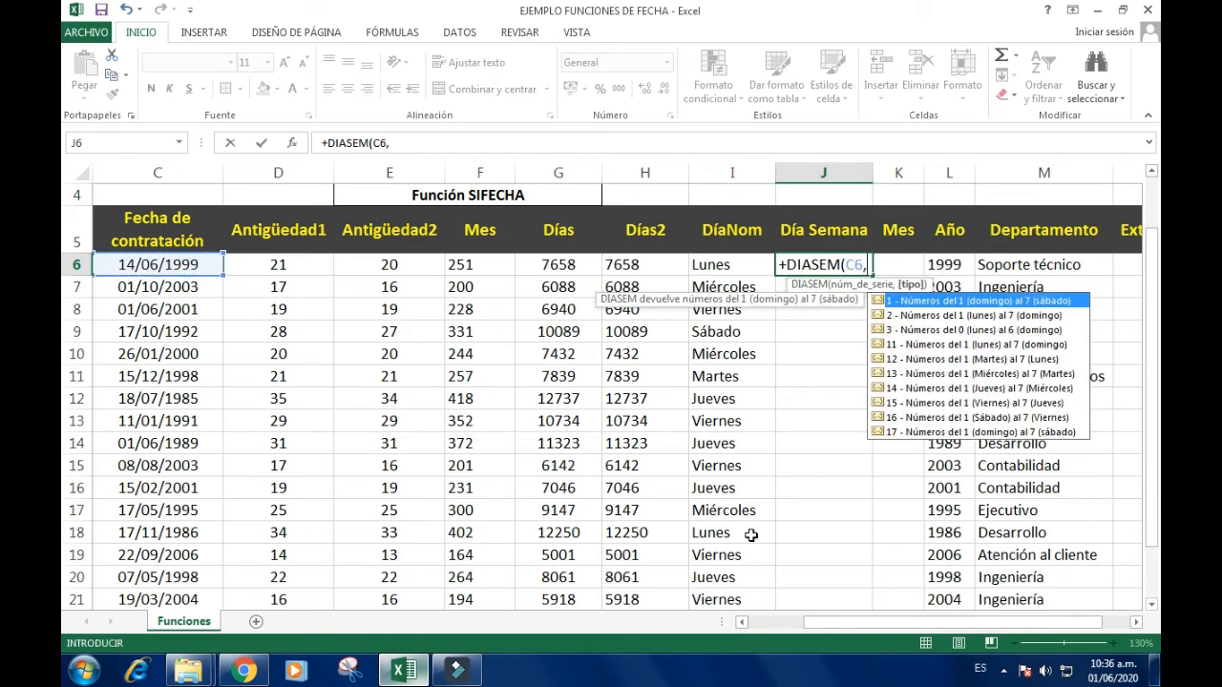
Review the numbering types offered for DIASEM's second argument.
{"action": "key", "text": "Down"}
{"action": "key", "text": "Down"}
{"action": "key", "text": "Down"}
{"action": "key", "text": "Down"}
{"action": "key", "text": "Down"}
{"action": "key", "text": "Down"}
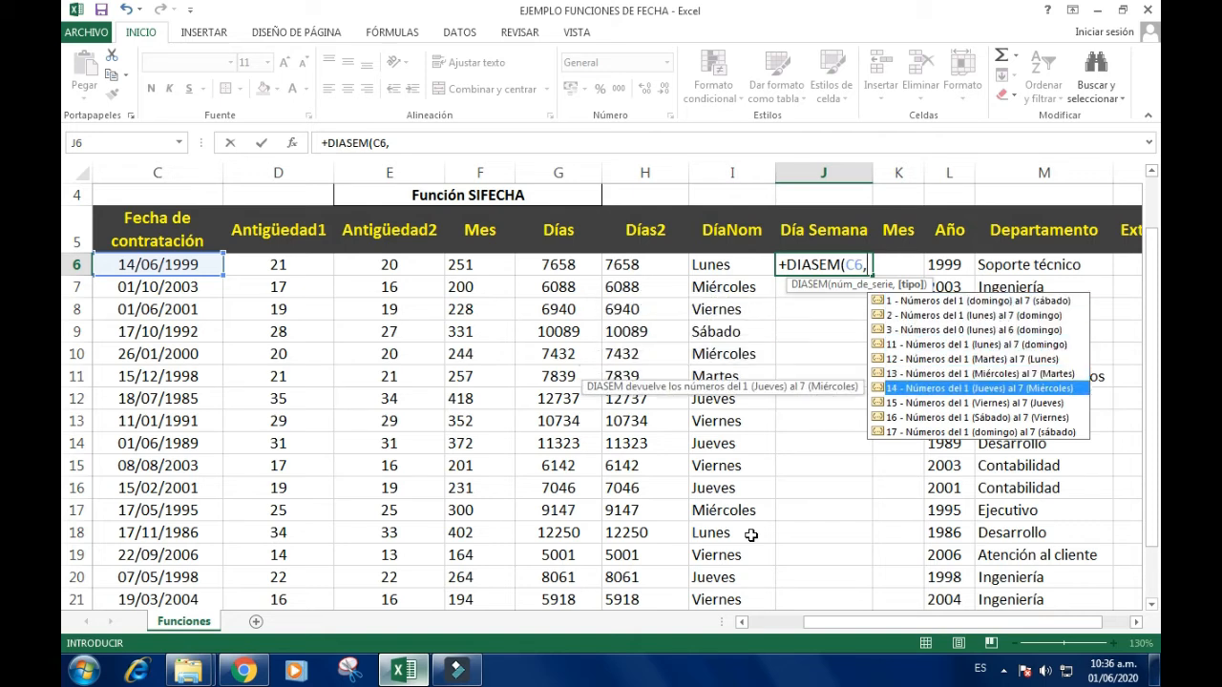
{"action": "key", "text": "Up"}
{"action": "key", "text": "Up"}
{"action": "key", "text": "Up"}
{"action": "key", "text": "Up"}
{"action": "key", "text": "Up"}
{"action": "key", "text": "Up"}
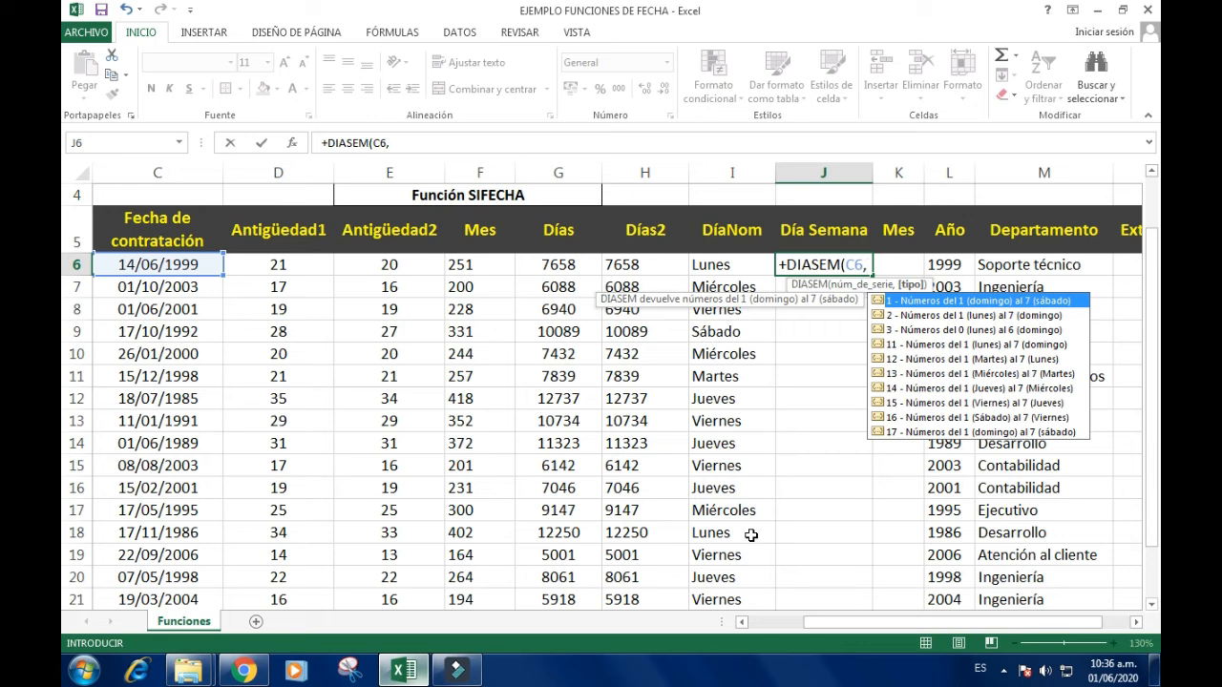
Complete the J6 formula as +DIASEM(C6,2), using type 2 to number the days from 1 (lunes) to 7 (domingo).
{"action": "key", "text": "Down"}
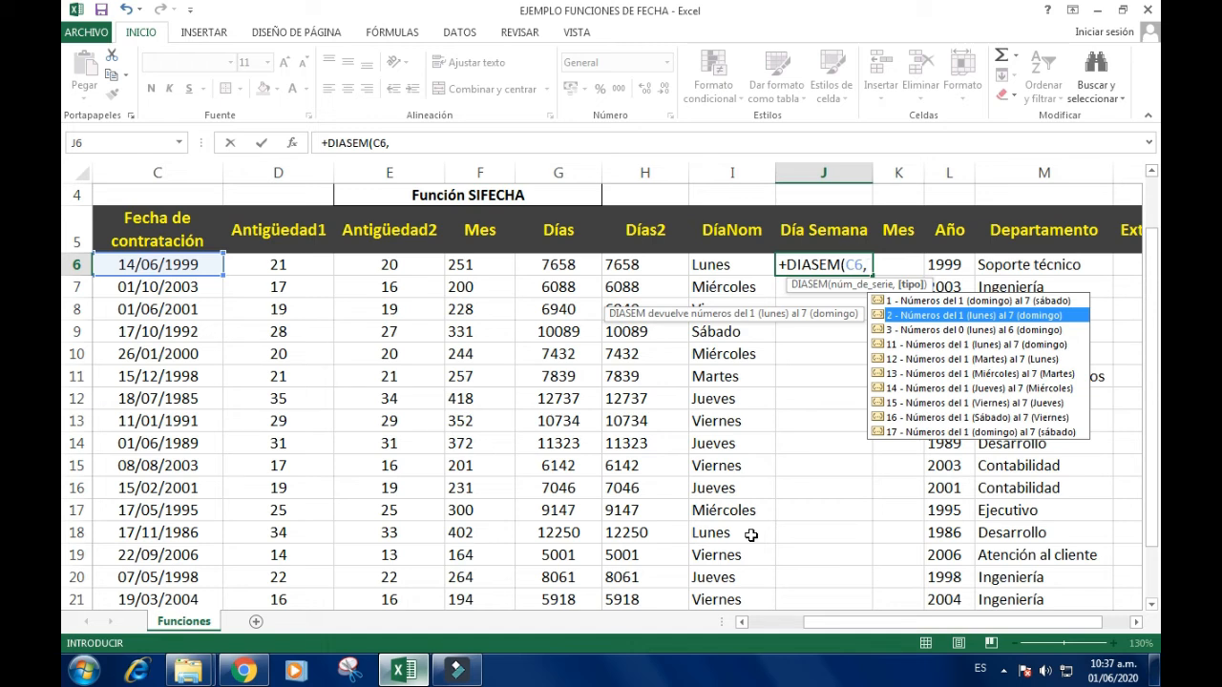
{"action": "type", "text": "2"}
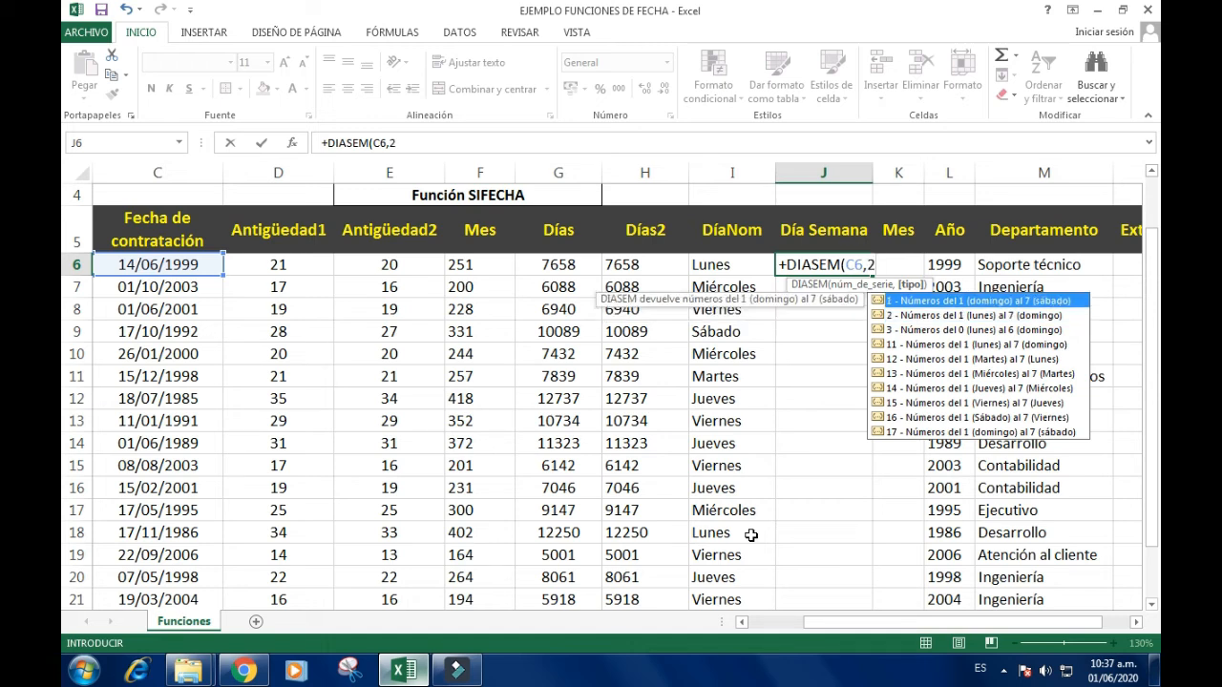
{"action": "type", "text": ")"}
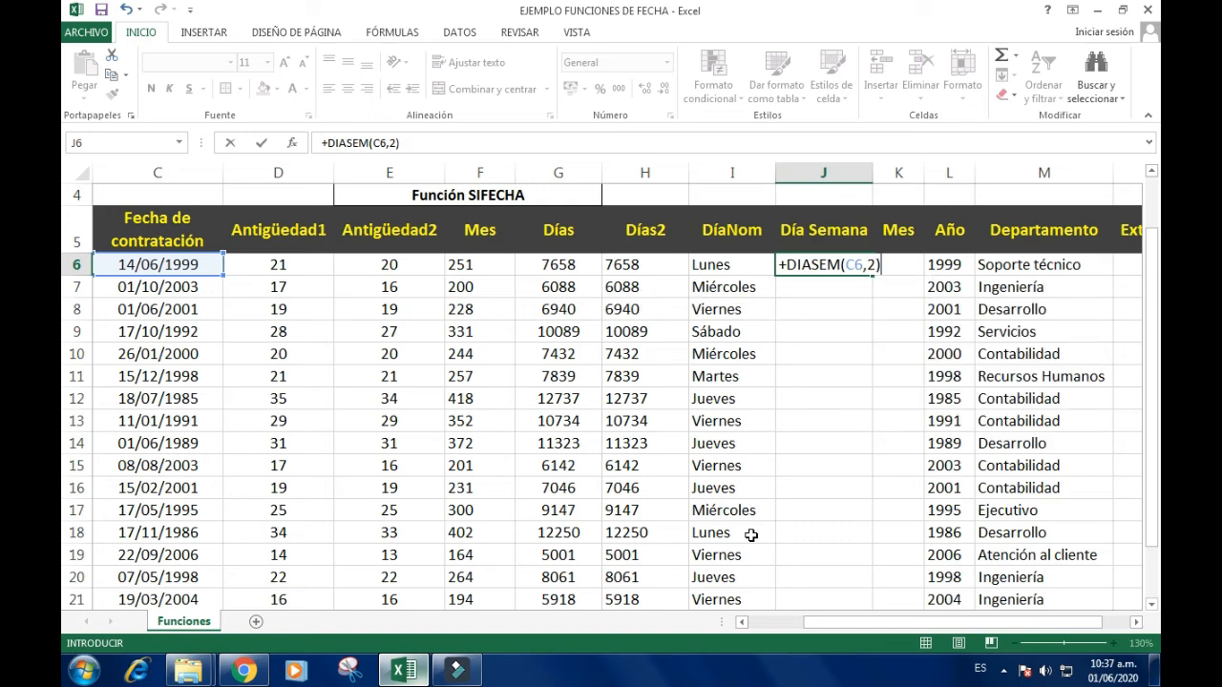
{"action": "key", "text": "Return"}
Fill the J6 formula down the whole Día Semana column and center the filled cells.
{"action": "left_click", "coordinate": [813, 267]}
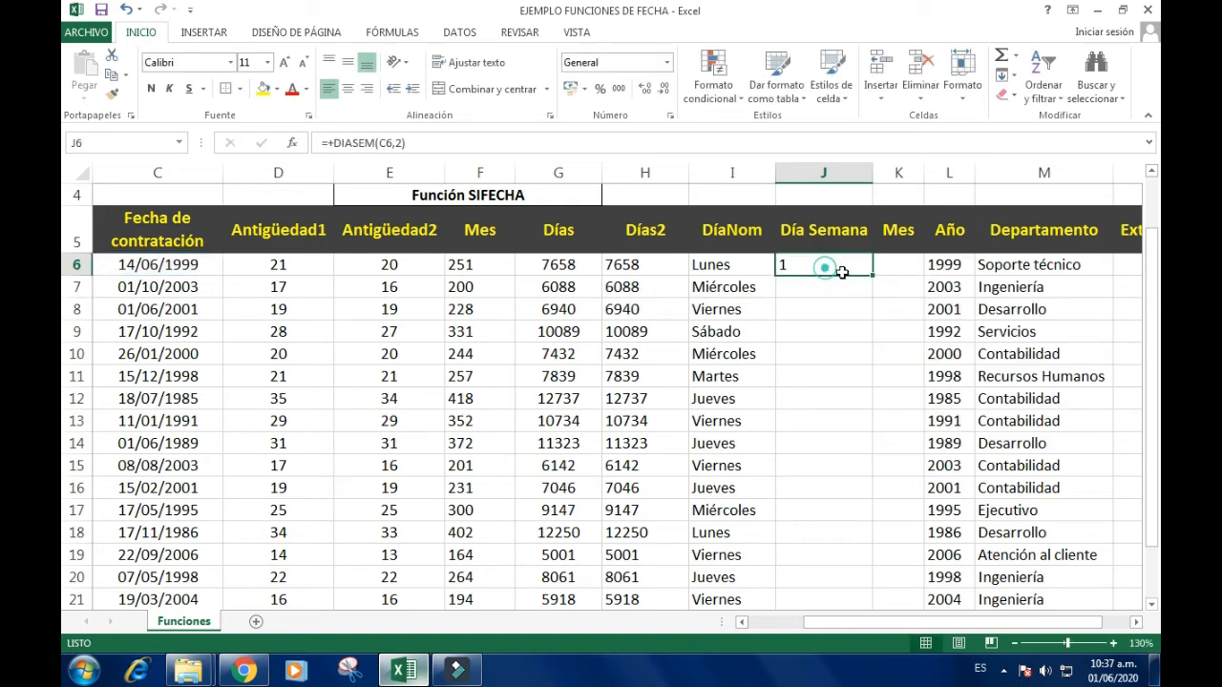
{"action": "double_click", "coordinate": [872, 275]}
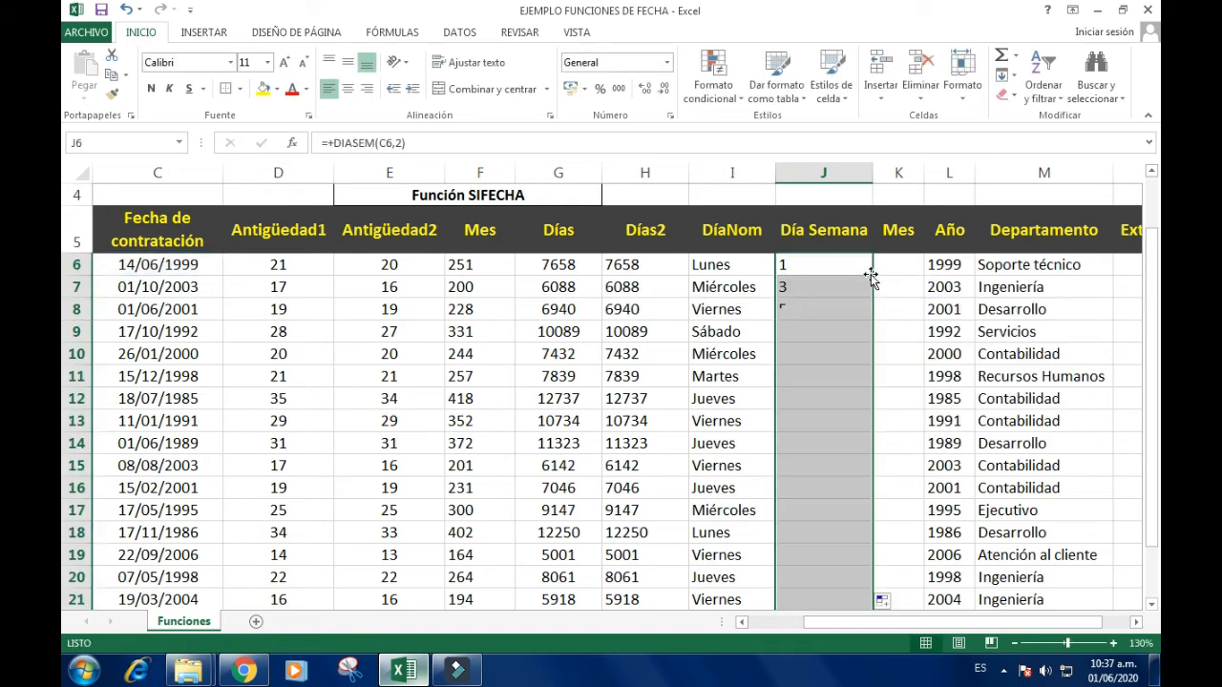
{"action": "left_click", "coordinate": [347, 88]}
Compare the Día Semana numbers with the DíaNom weekday names in the first rows and inspect the J8 formula.
{"action": "left_click", "coordinate": [808, 267]}
{"action": "left_click", "coordinate": [731, 267]}
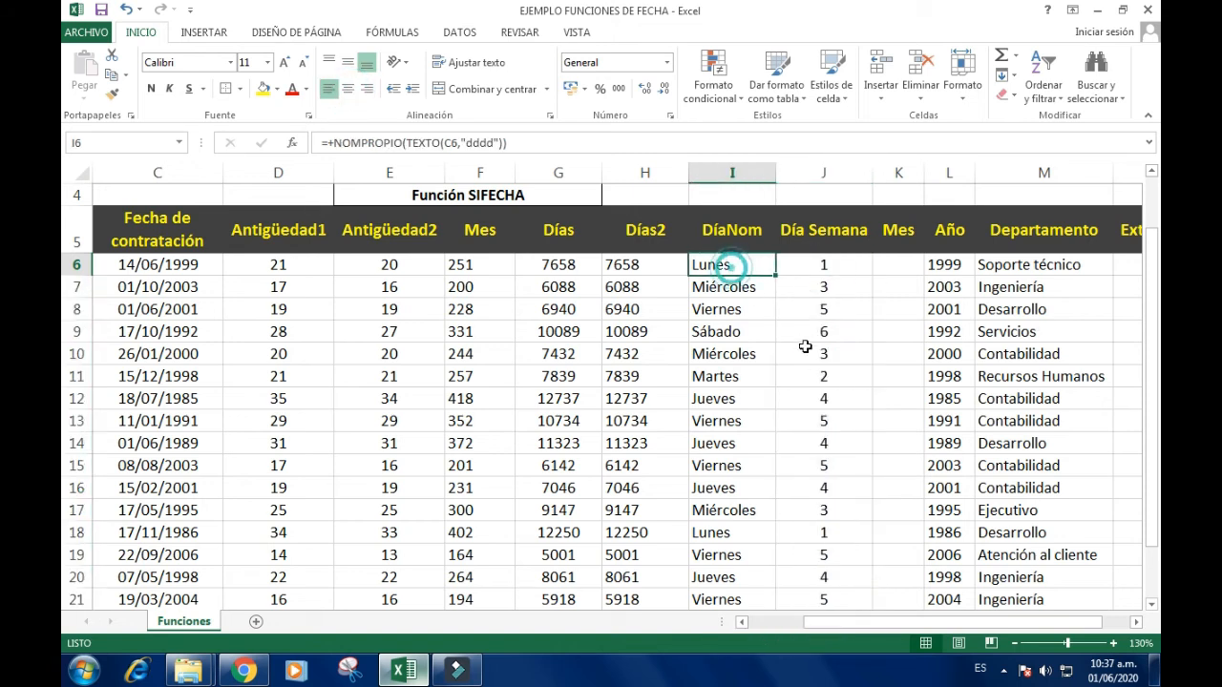
{"action": "left_click", "coordinate": [811, 286]}
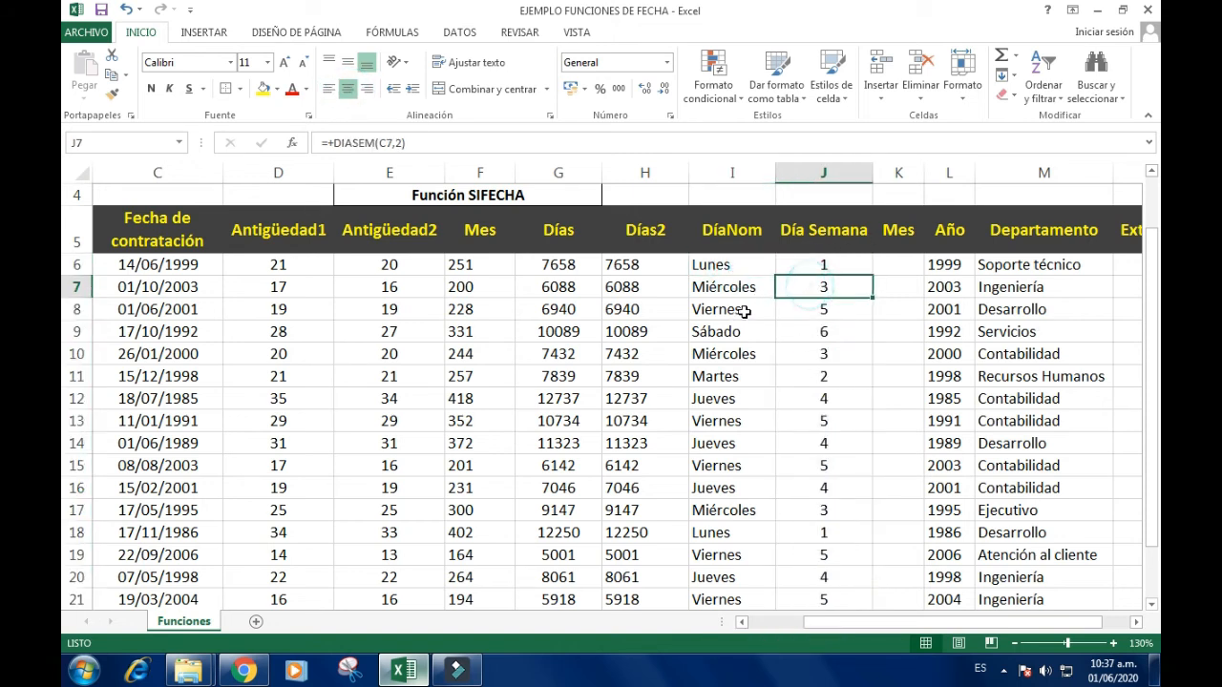
{"action": "double_click", "coordinate": [818, 309]}
{"action": "left_click", "coordinate": [872, 308]}
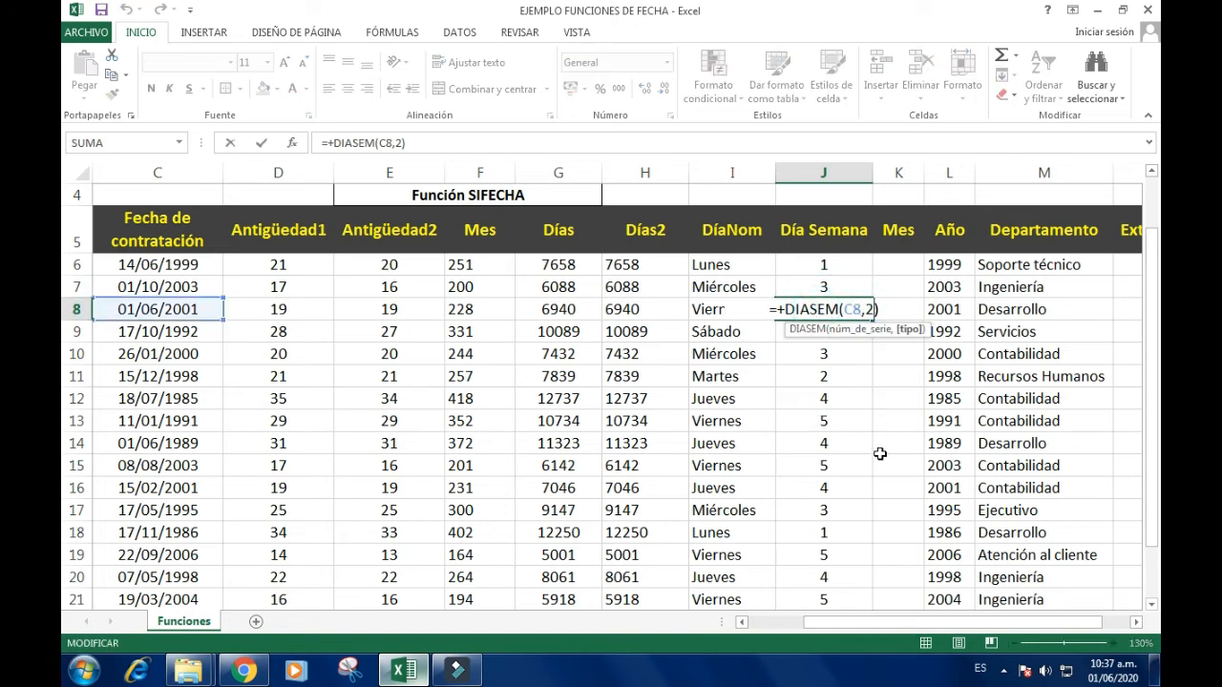
{"action": "key", "text": "Return"}
{"action": "key", "text": "Up"}
{"action": "key", "text": "Up"}
{"action": "key", "text": "Up"}
{"action": "key", "text": "Up"}
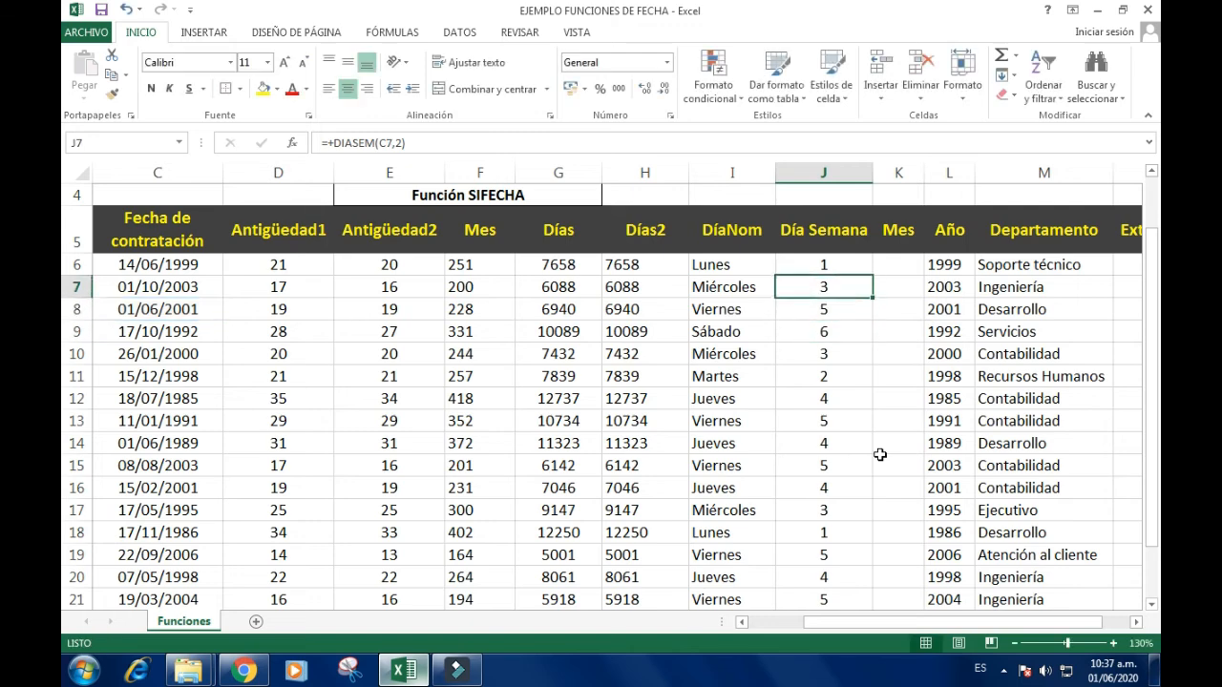
{"action": "left_click", "coordinate": [754, 240]}
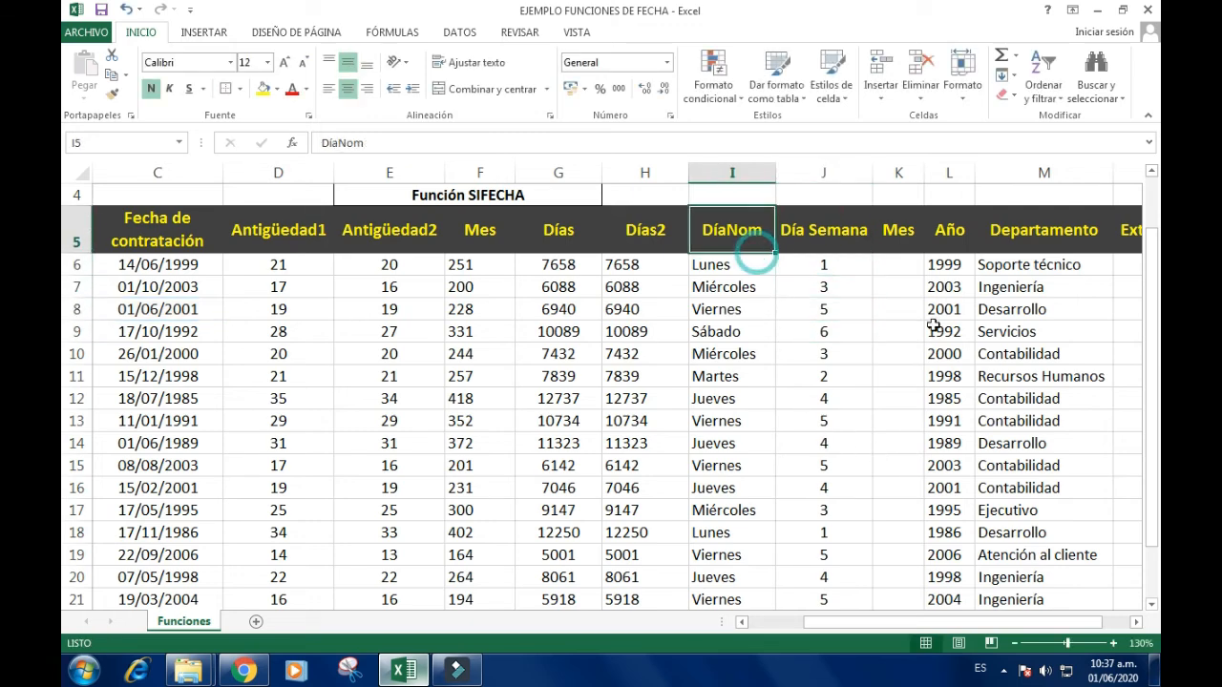
Enter the formula +MES(C6) in K6, the first cell of the Mes column beside Año, to extract the hire month.
{"action": "left_click", "coordinate": [1137, 622]}
{"action": "left_click", "coordinate": [1137, 623]}
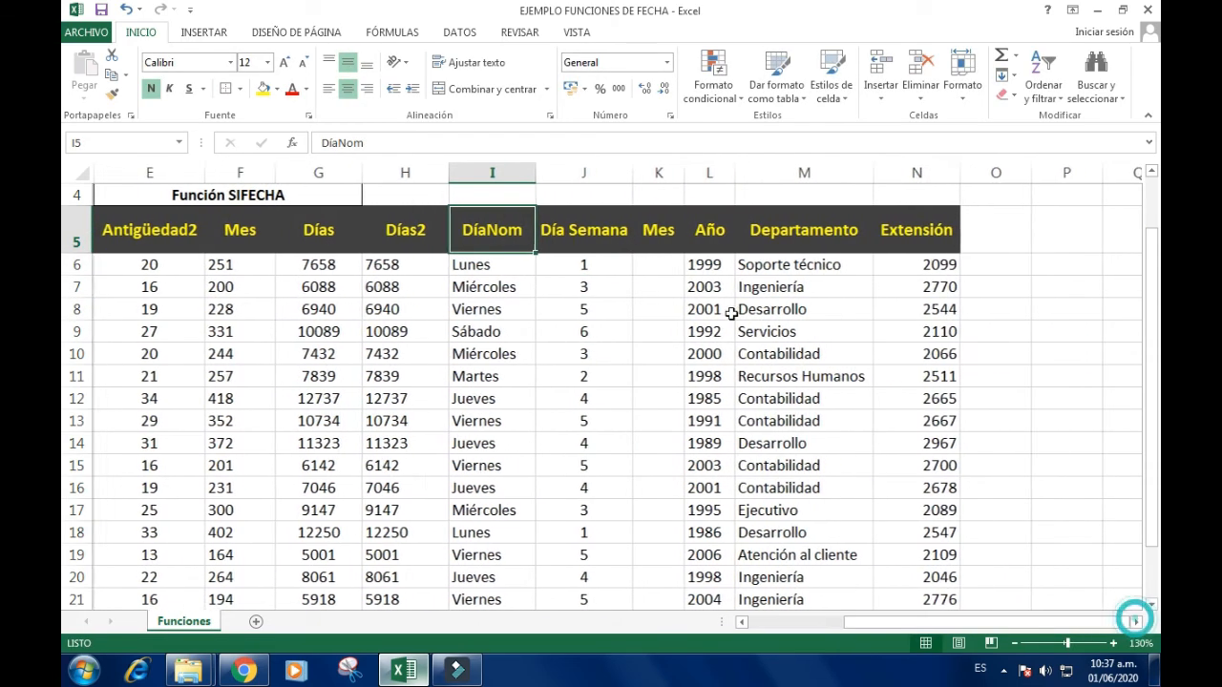
{"action": "left_click", "coordinate": [843, 625]}
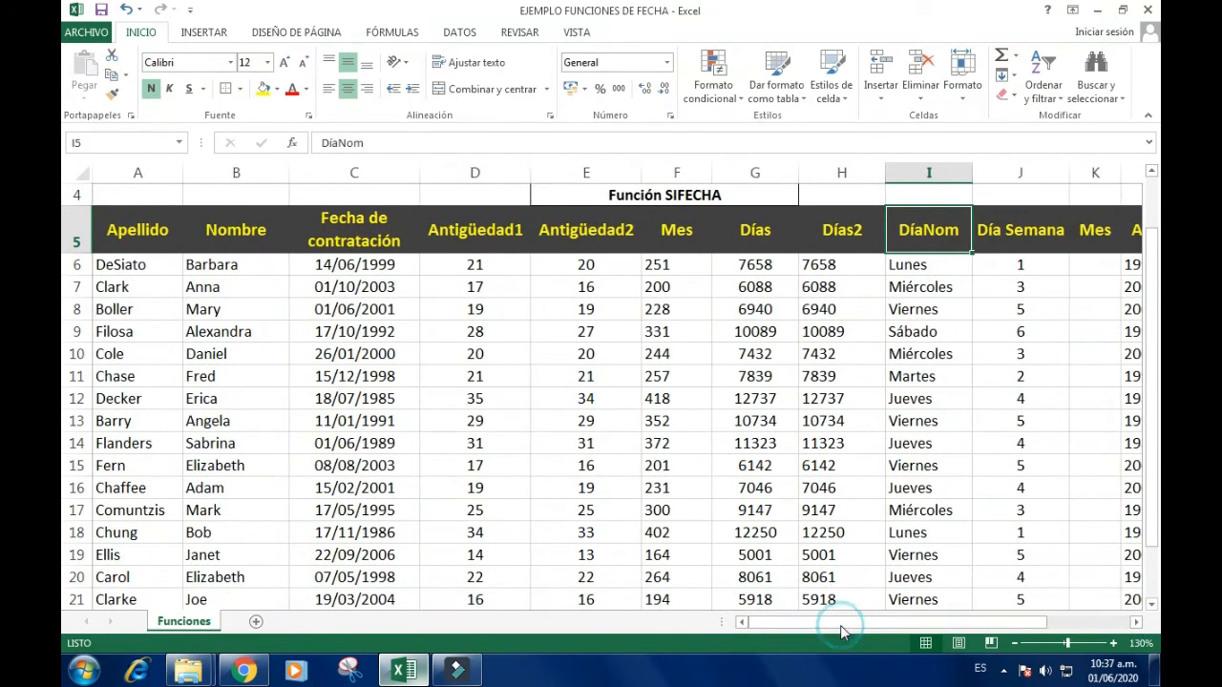
{"action": "left_click", "coordinate": [1136, 623]}
{"action": "left_click", "coordinate": [1136, 622]}
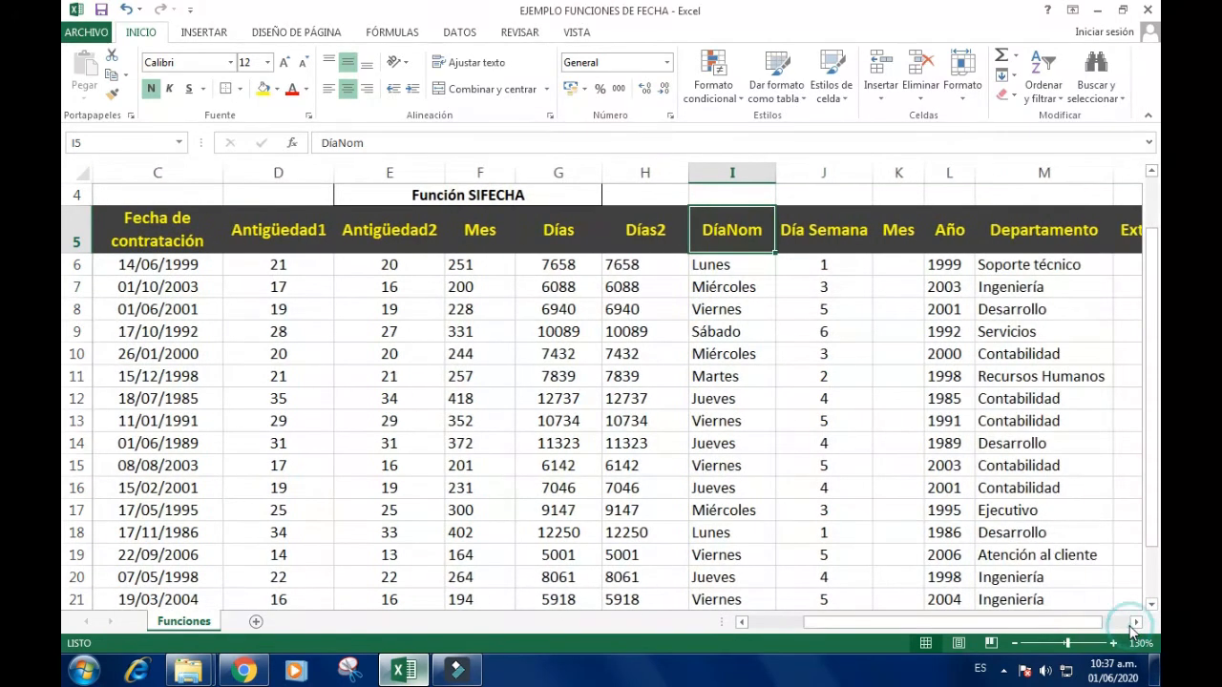
{"action": "left_click", "coordinate": [1126, 623]}
{"action": "left_click_drag", "start_coordinate": [906, 635], "coordinate": [864, 629]}
{"action": "left_click", "coordinate": [775, 259]}
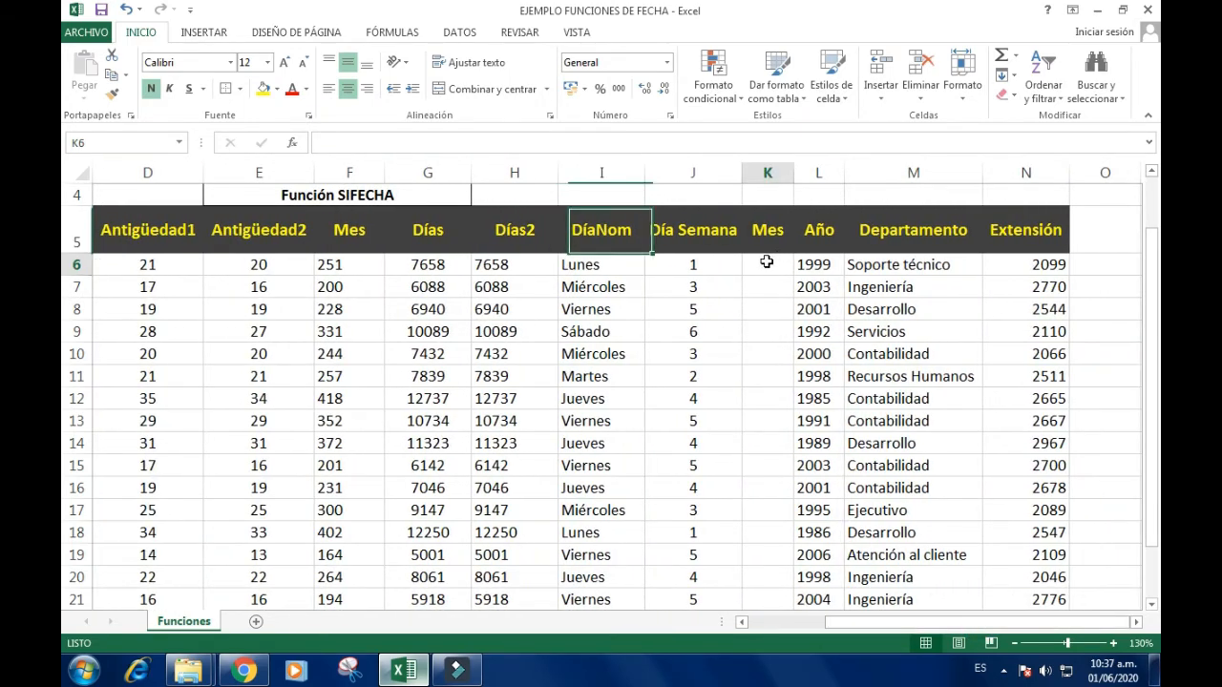
{"action": "type", "text": "+"}
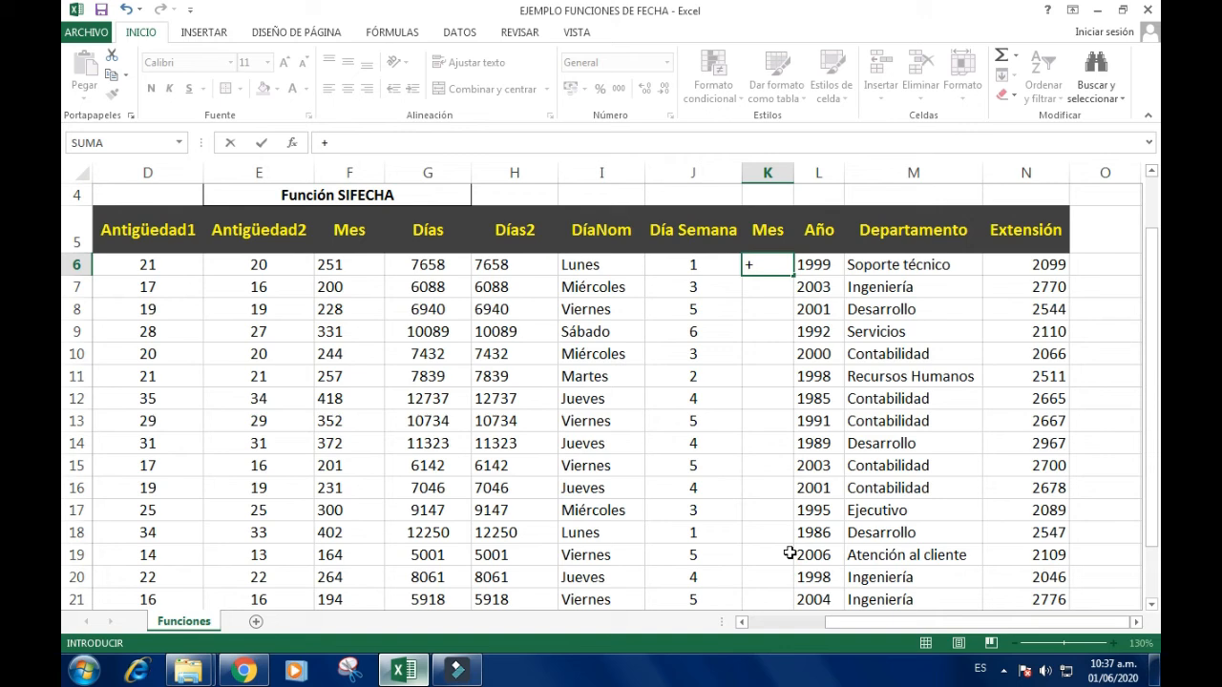
{"action": "type", "text": "mes"}
{"action": "key", "text": "Tab"}
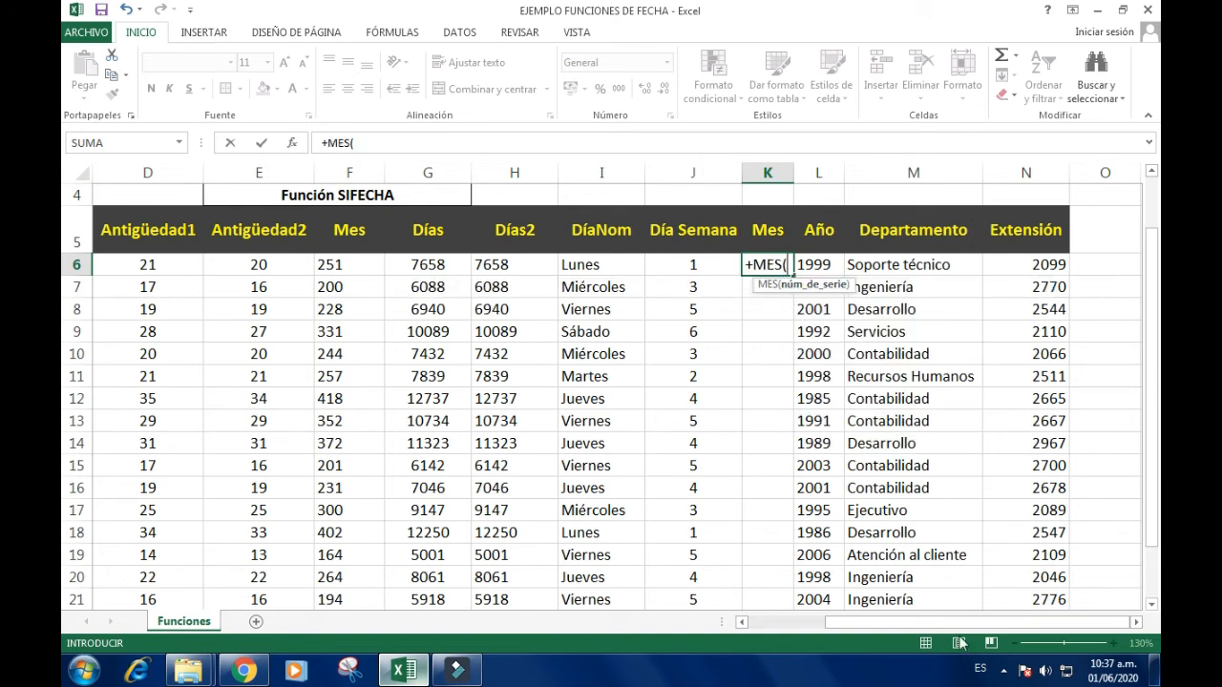
{"action": "left_click_drag", "start_coordinate": [959, 622], "coordinate": [825, 630]}
{"action": "left_click", "coordinate": [324, 265]}
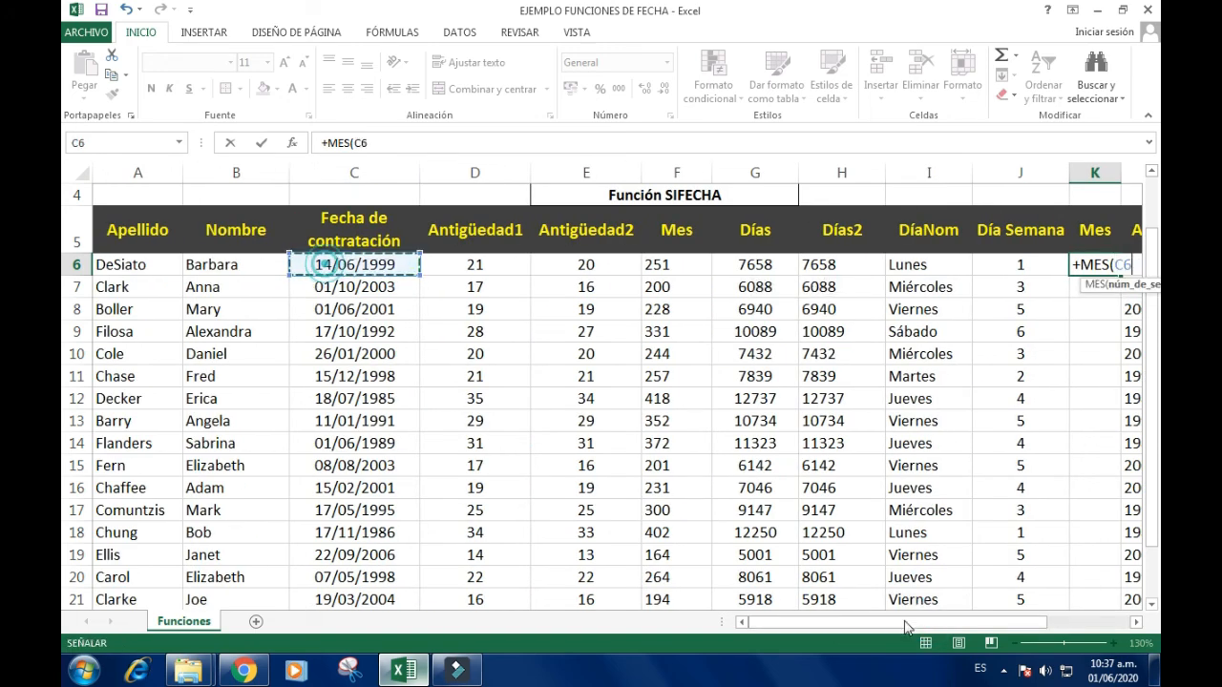
{"action": "left_click_drag", "start_coordinate": [985, 625], "coordinate": [1043, 623]}
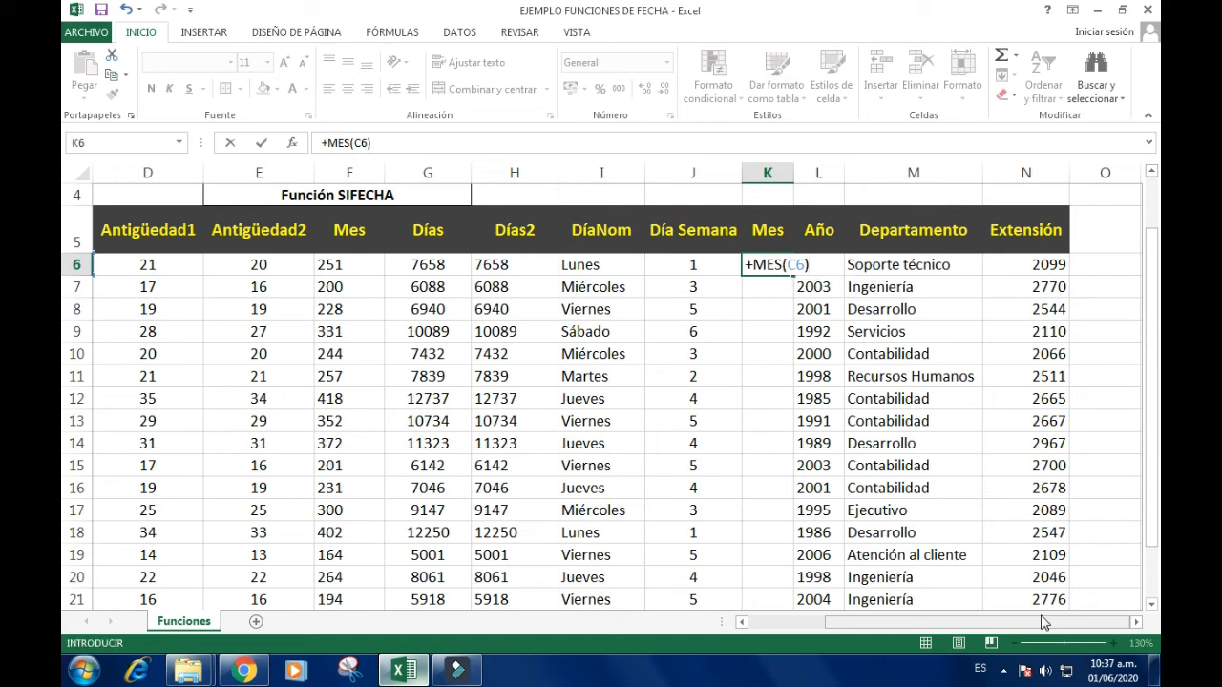
{"action": "key", "text": "Return"}
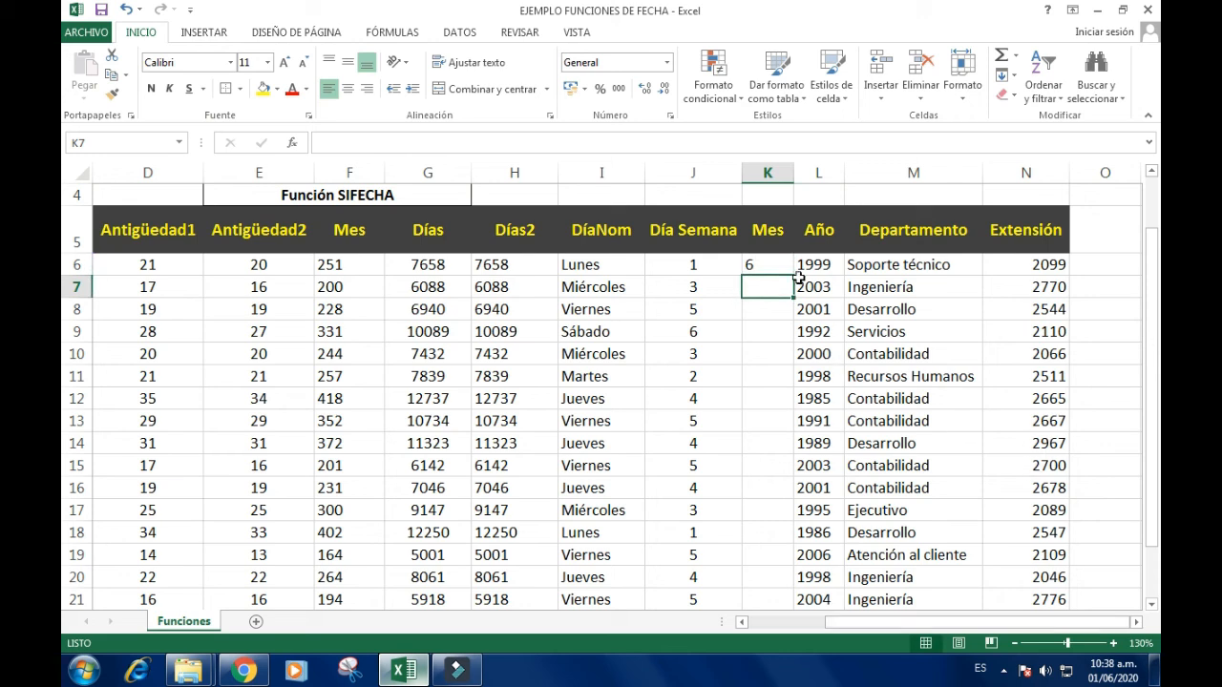
Fill the K6 month formula down the whole Mes column.
{"action": "key", "text": "Up"}
{"action": "double_click", "coordinate": [795, 276]}
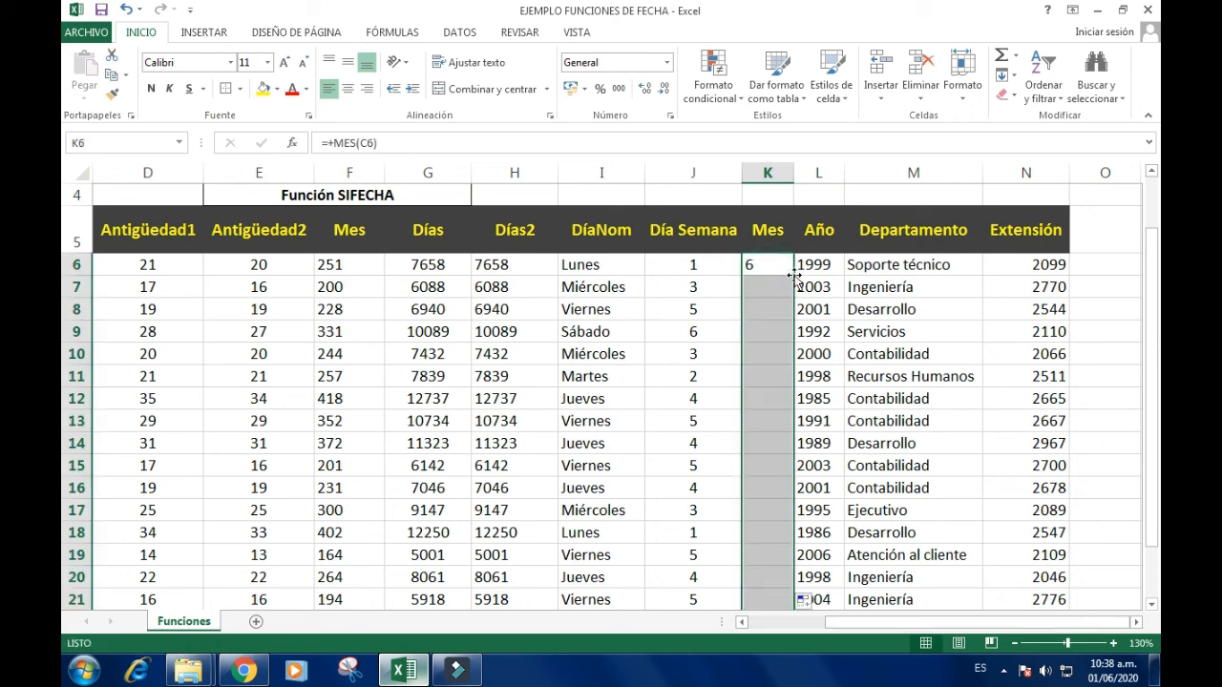
{"action": "left_click", "coordinate": [905, 508]}
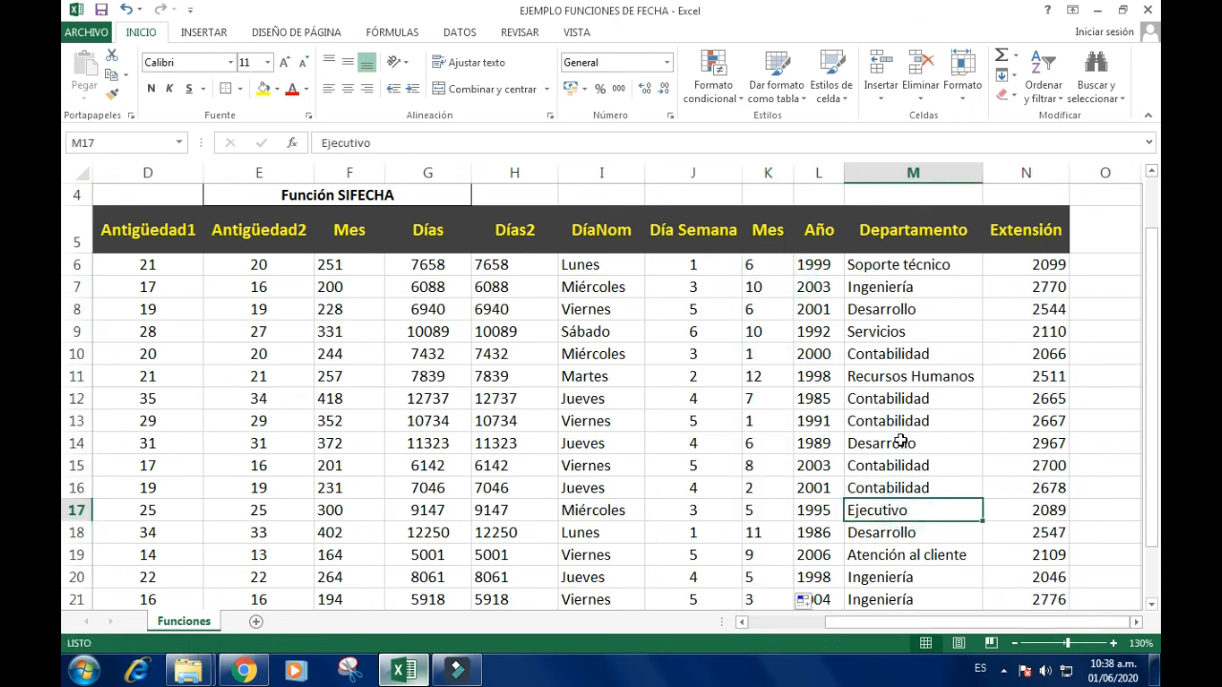
Check the Mes and Día Semana results against the hire dates in several rows of the staff list.
{"action": "scroll", "coordinate": [901, 441], "scroll_direction": "down", "scroll_amount": 1}
{"action": "left_click", "coordinate": [804, 274]}
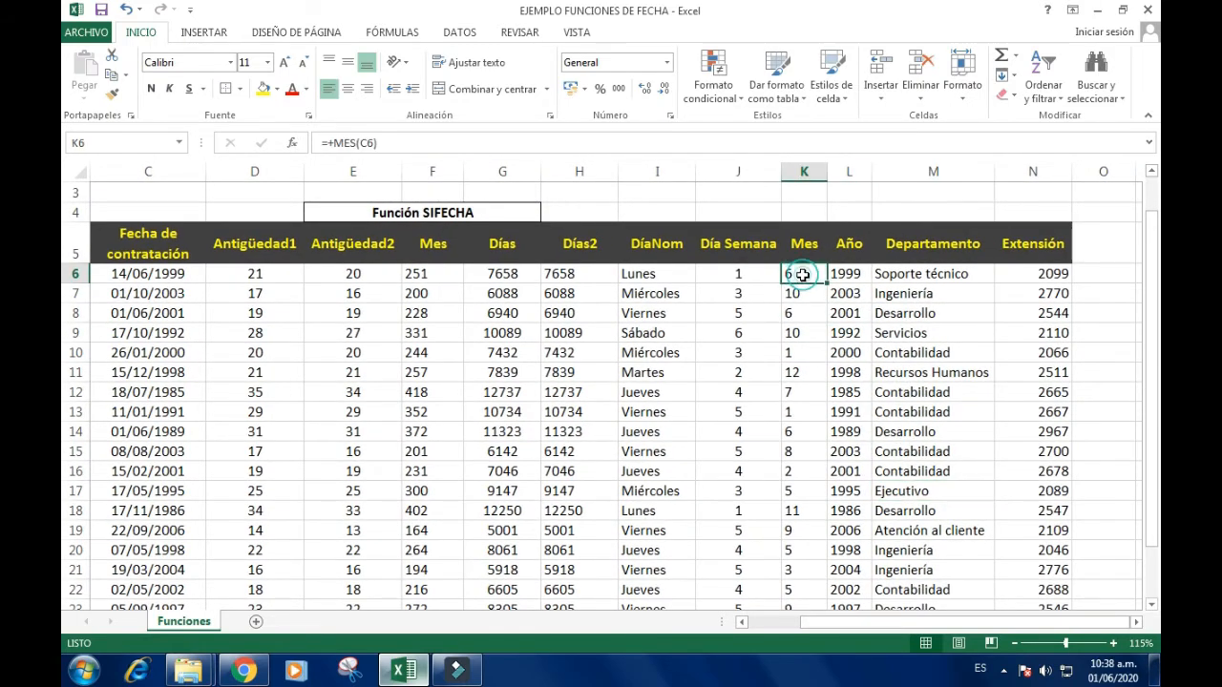
{"action": "left_click", "coordinate": [158, 296]}
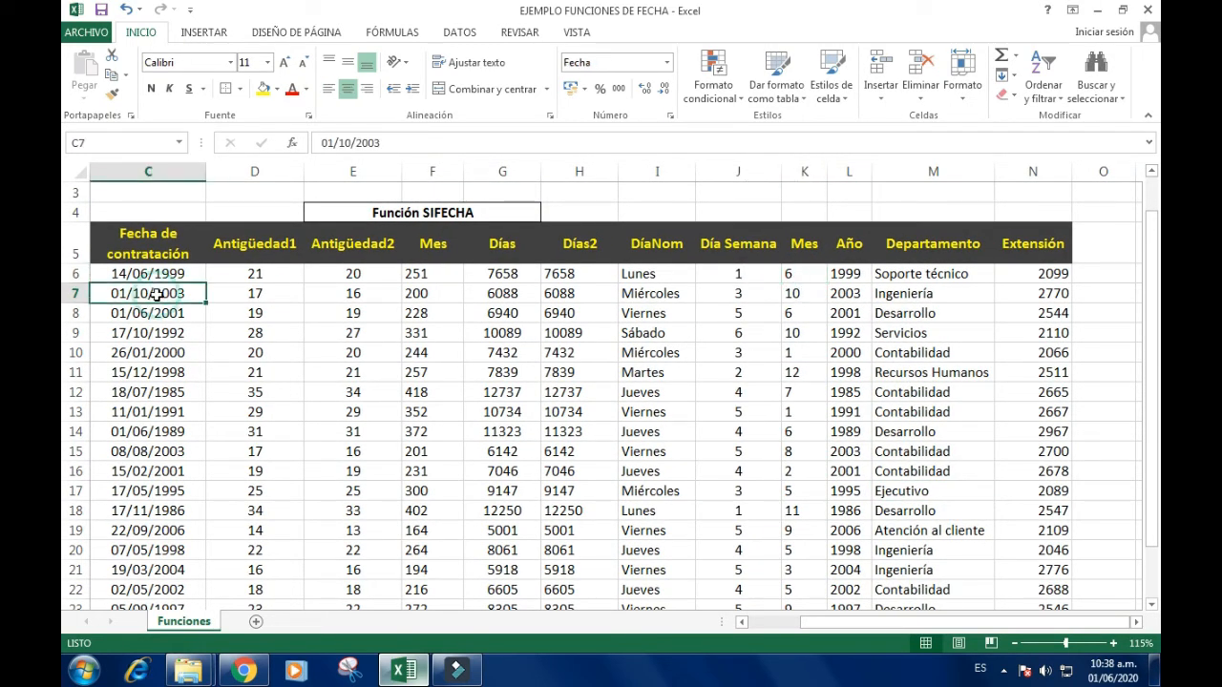
{"action": "left_click", "coordinate": [802, 294]}
{"action": "scroll", "coordinate": [755, 489], "scroll_direction": "down", "scroll_amount": 4}
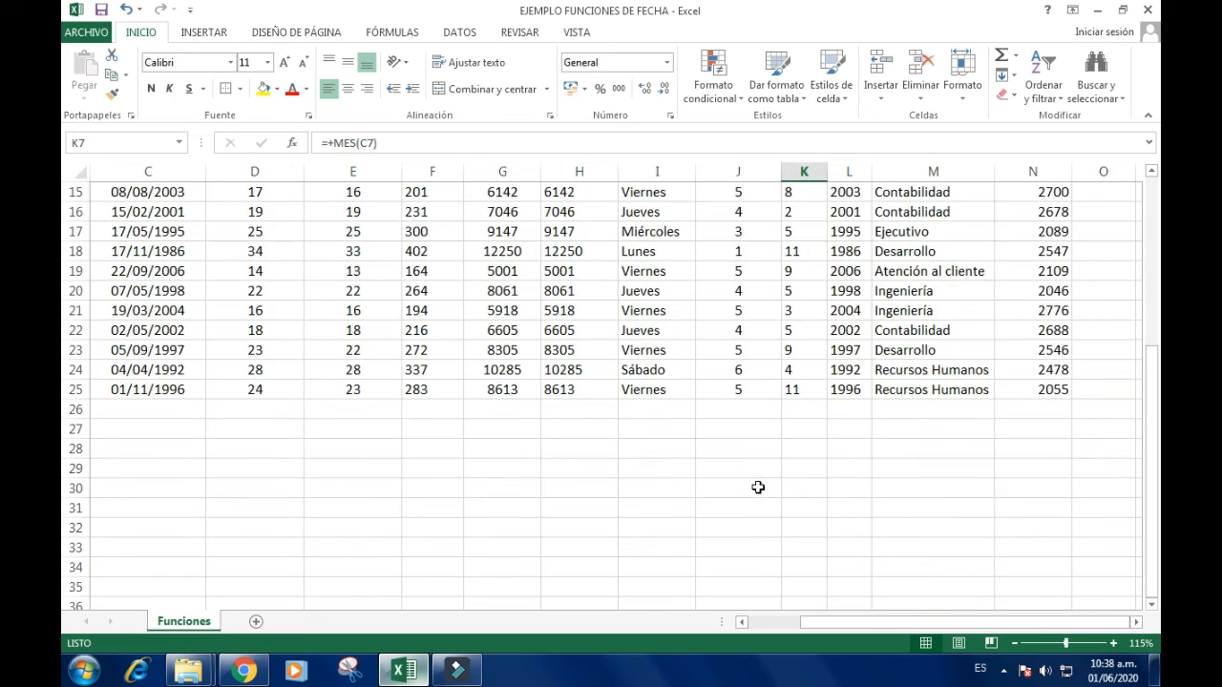
{"action": "scroll", "coordinate": [755, 487], "scroll_direction": "up", "scroll_amount": 5}
{"action": "left_click", "coordinate": [764, 340]}
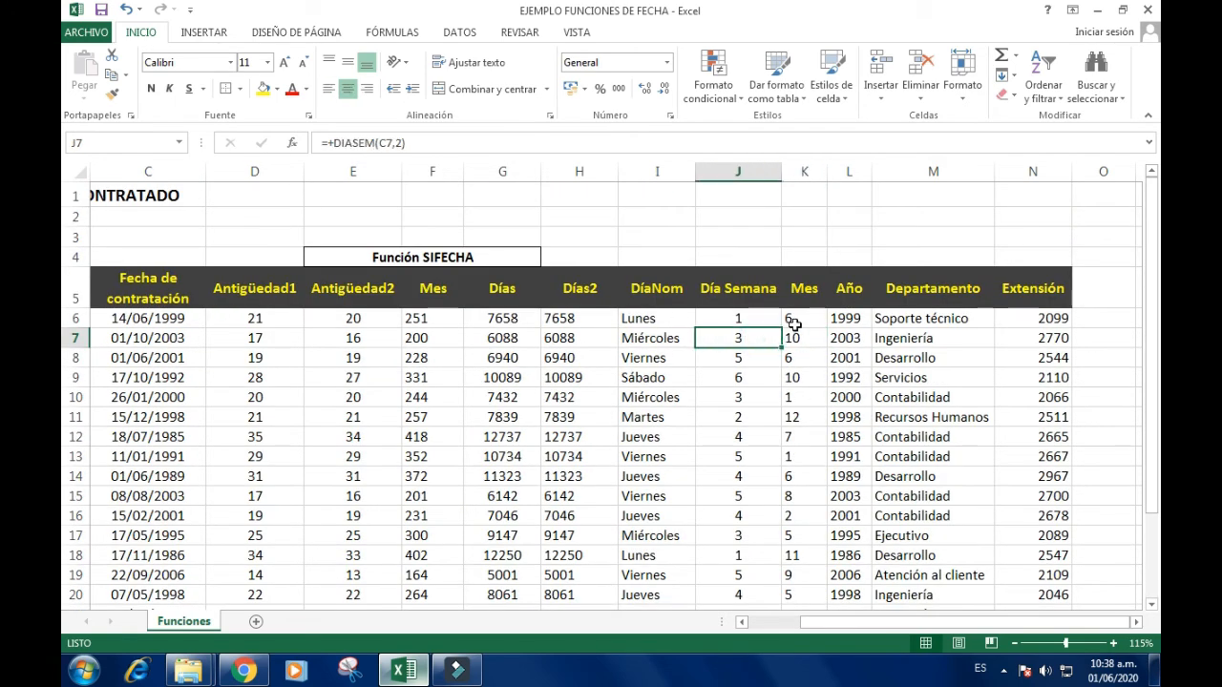
{"action": "left_click", "coordinate": [793, 324]}
{"action": "left_click", "coordinate": [764, 322]}
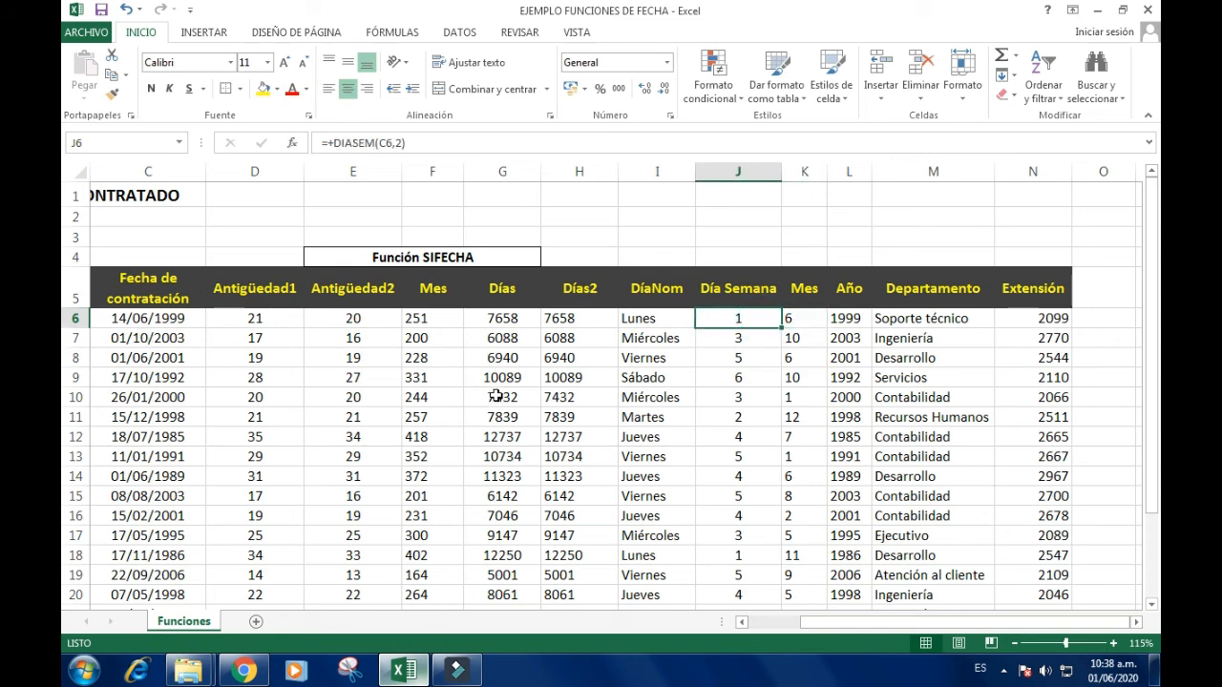
{"action": "left_click", "coordinate": [136, 380]}
{"action": "left_click", "coordinate": [756, 326]}
{"action": "left_click", "coordinate": [786, 436]}
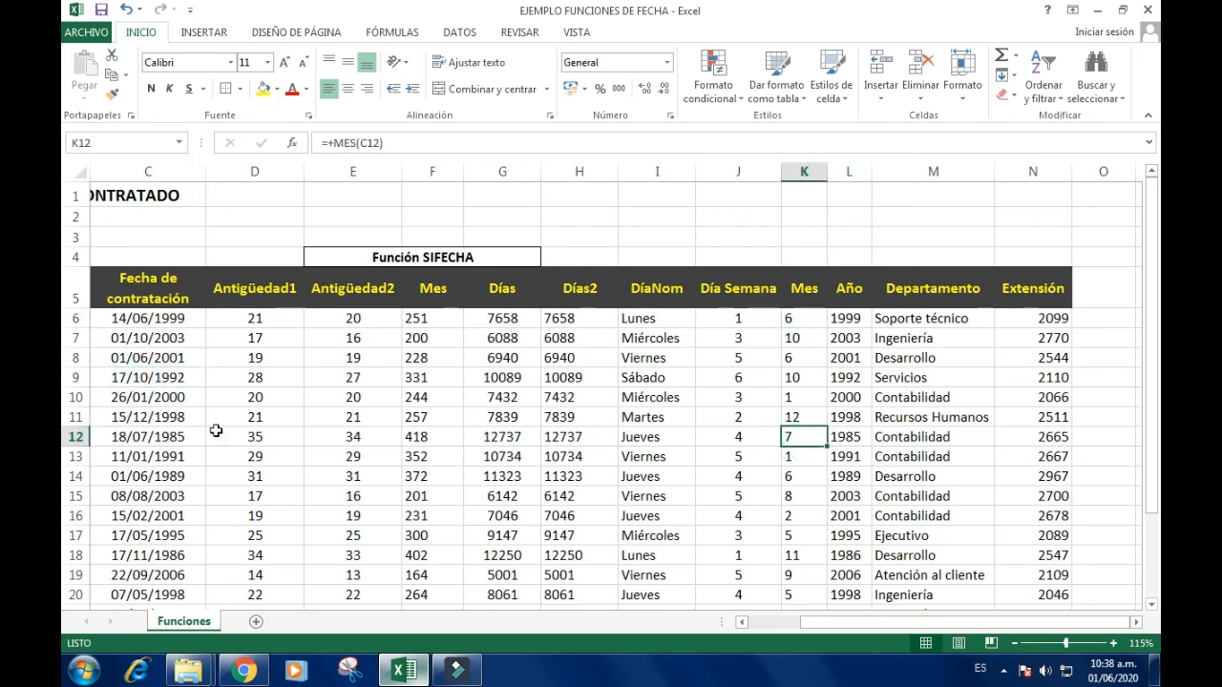
{"action": "left_click", "coordinate": [753, 325]}
{"action": "left_click_drag", "start_coordinate": [909, 622], "coordinate": [856, 627]}
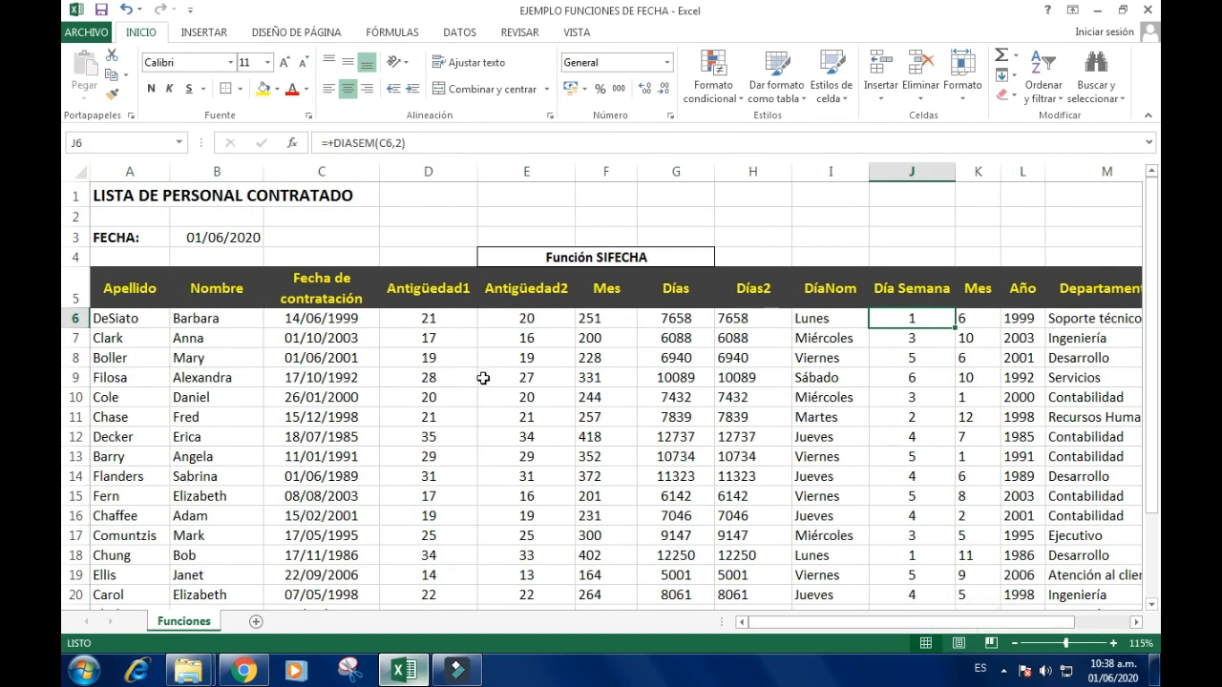
{"action": "left_click", "coordinate": [728, 377]}
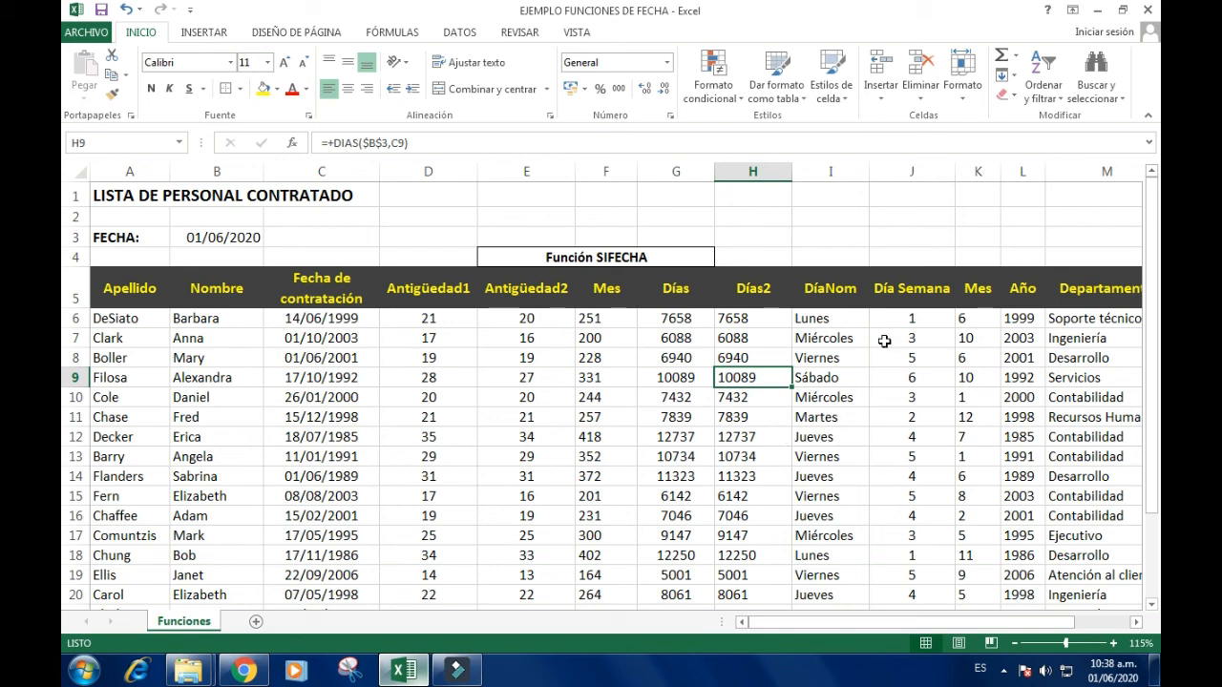
{"action": "left_click", "coordinate": [838, 221]}
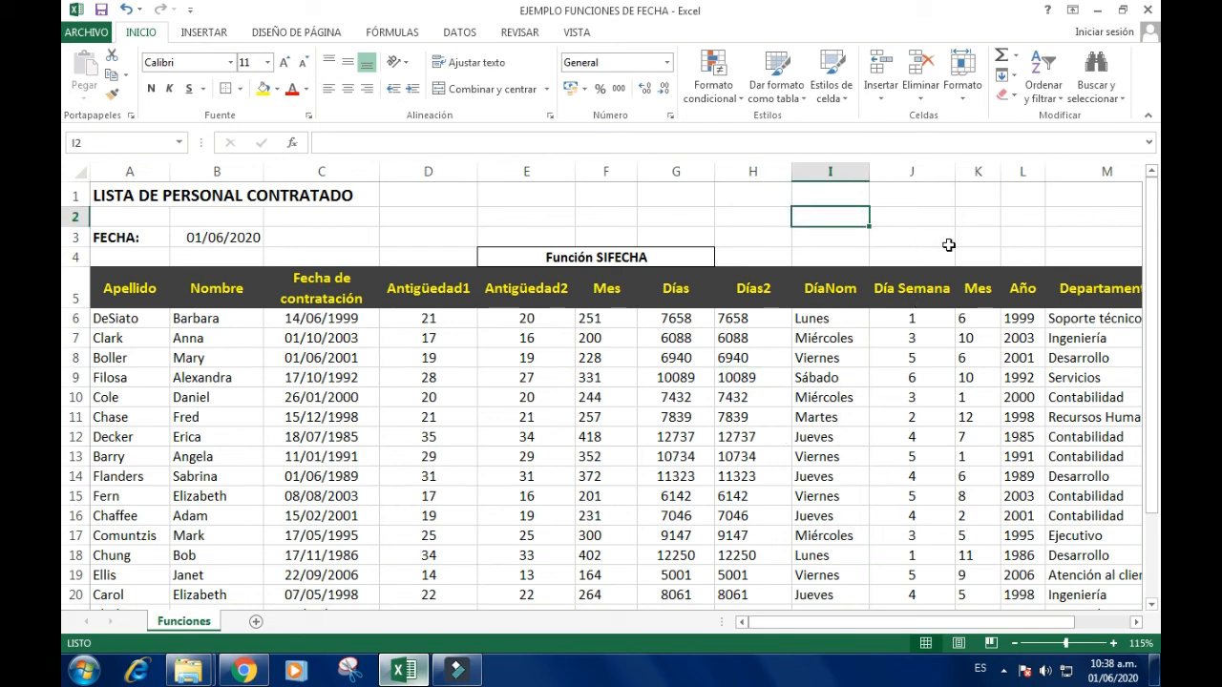
{"action": "key", "text": "Left"}
{"action": "key", "text": "Left"}
{"action": "key", "text": "Left"}
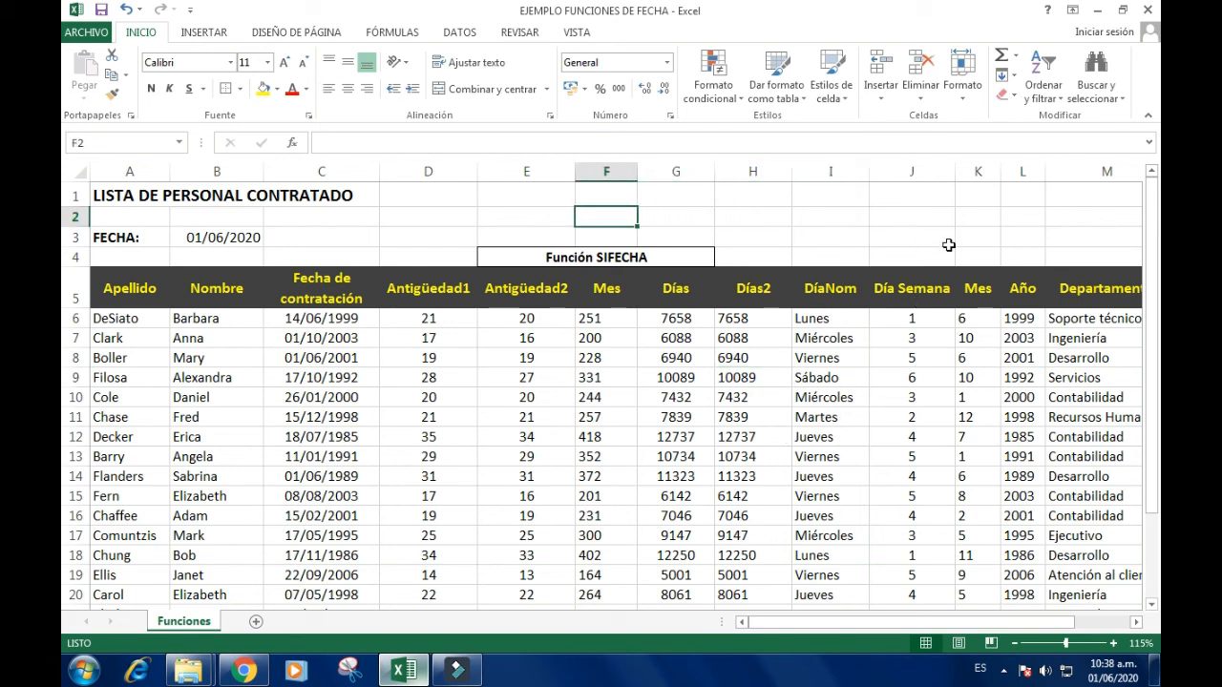
Examine the SIFECHA formulas for years and months in the first employee's row, cells E6 and F6.
{"action": "key", "text": "Down"}
{"action": "key", "text": "Down"}
{"action": "key", "text": "Down"}
{"action": "key", "text": "Down"}
{"action": "key", "text": "Down"}
{"action": "key", "text": "Up"}
{"action": "key", "text": "Left"}
{"action": "key", "text": "Left"}
{"action": "key", "text": "Left"}
{"action": "key", "text": "Left"}
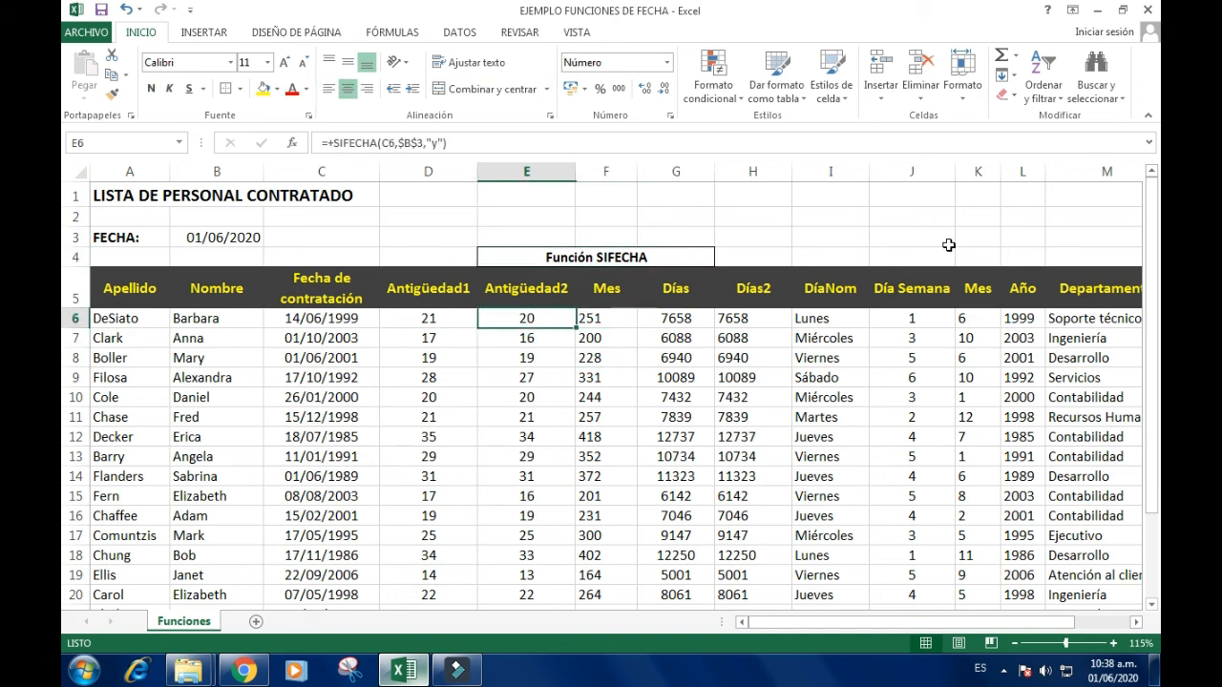
{"action": "key", "text": "Right"}
{"action": "key", "text": "Right"}
{"action": "key", "text": "Right"}
{"action": "key", "text": "Right"}
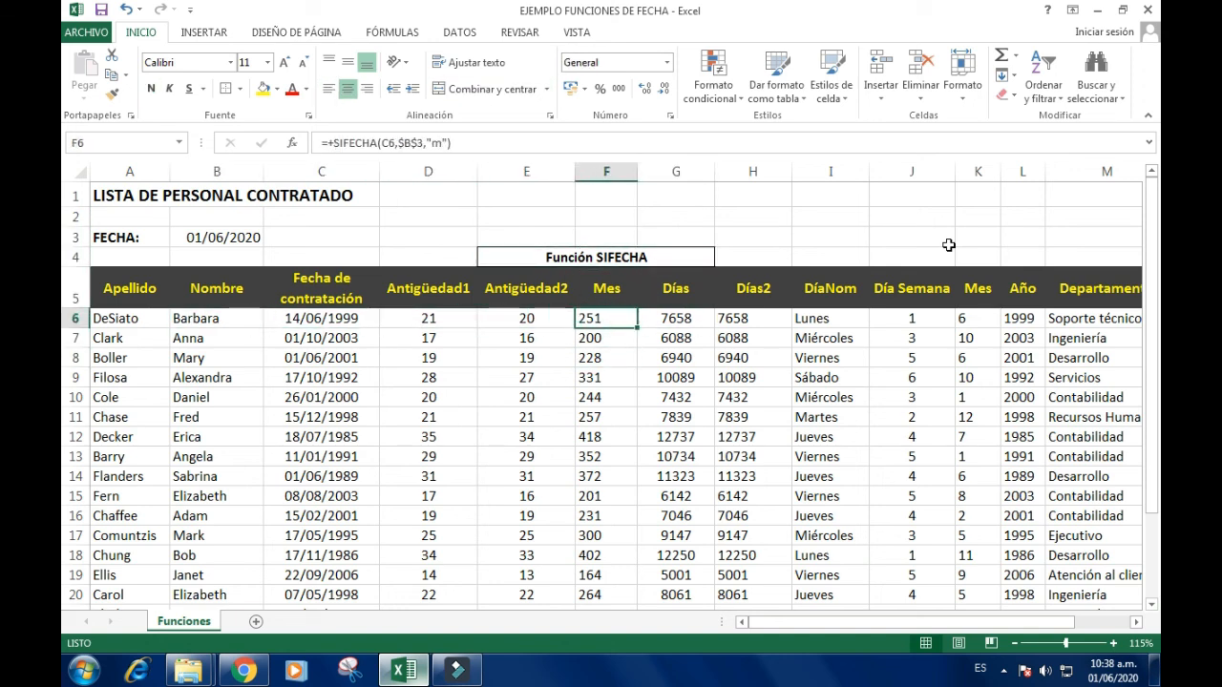
Review row 6 cell by cell across the whole staff list, from Apellido past Extensión and back.
{"action": "key", "text": "Left"}
{"action": "key", "text": "Left"}
{"action": "key", "text": "Left"}
{"action": "key", "text": "Left"}
{"action": "key", "text": "Left"}
{"action": "key", "text": "Right"}
{"action": "key", "text": "Right"}
{"action": "key", "text": "Right"}
{"action": "key", "text": "Right"}
{"action": "key", "text": "Right"}
{"action": "key", "text": "Right"}
{"action": "key", "text": "Right"}
{"action": "key", "text": "Right"}
{"action": "key", "text": "Right"}
{"action": "key", "text": "Right"}
{"action": "key", "text": "Right"}
{"action": "key", "text": "Right"}
{"action": "key", "text": "Right"}
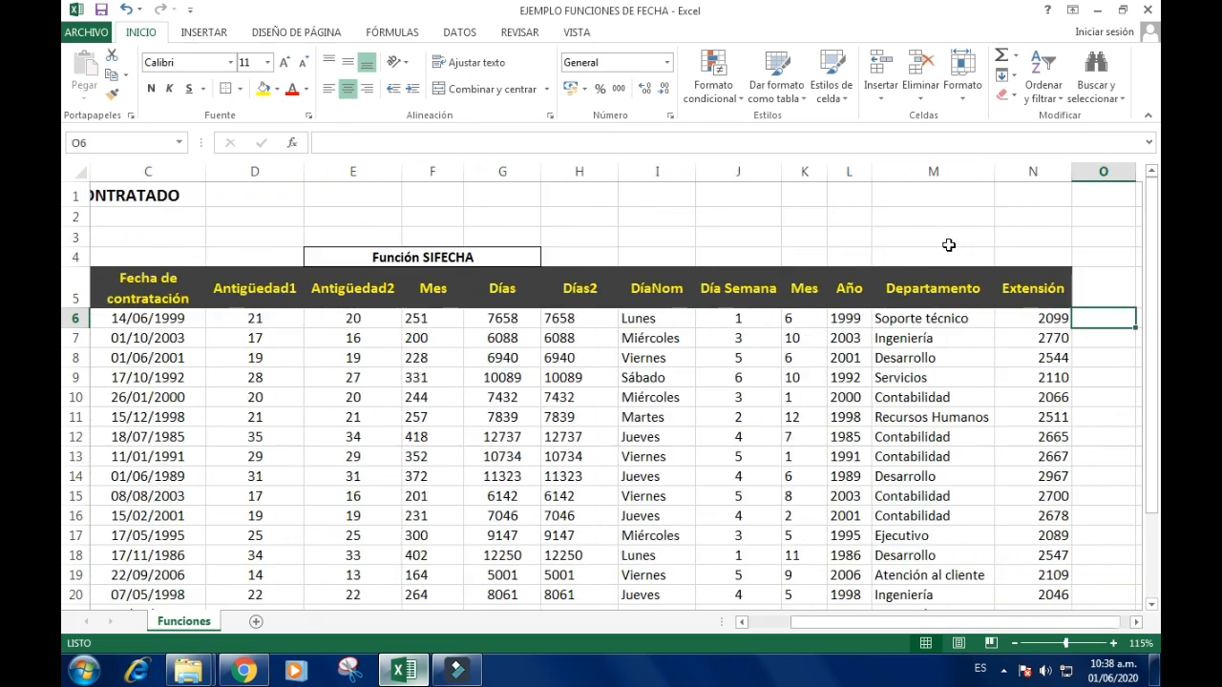
{"action": "key", "text": "Left"}
{"action": "key", "text": "Left"}
{"action": "key", "text": "Left"}
{"action": "key", "text": "Left"}
{"action": "key", "text": "Left"}
{"action": "key", "text": "Left"}
{"action": "key", "text": "Left"}
{"action": "key", "text": "Left"}
{"action": "key", "text": "Left"}
{"action": "key", "text": "Left"}
{"action": "key", "text": "Left"}
{"action": "key", "text": "Left"}
{"action": "key", "text": "Left"}
Inspect the Antigüedad1 formula in D6 and the cells it references, leaving it unedited.
{"action": "key", "text": "Right"}
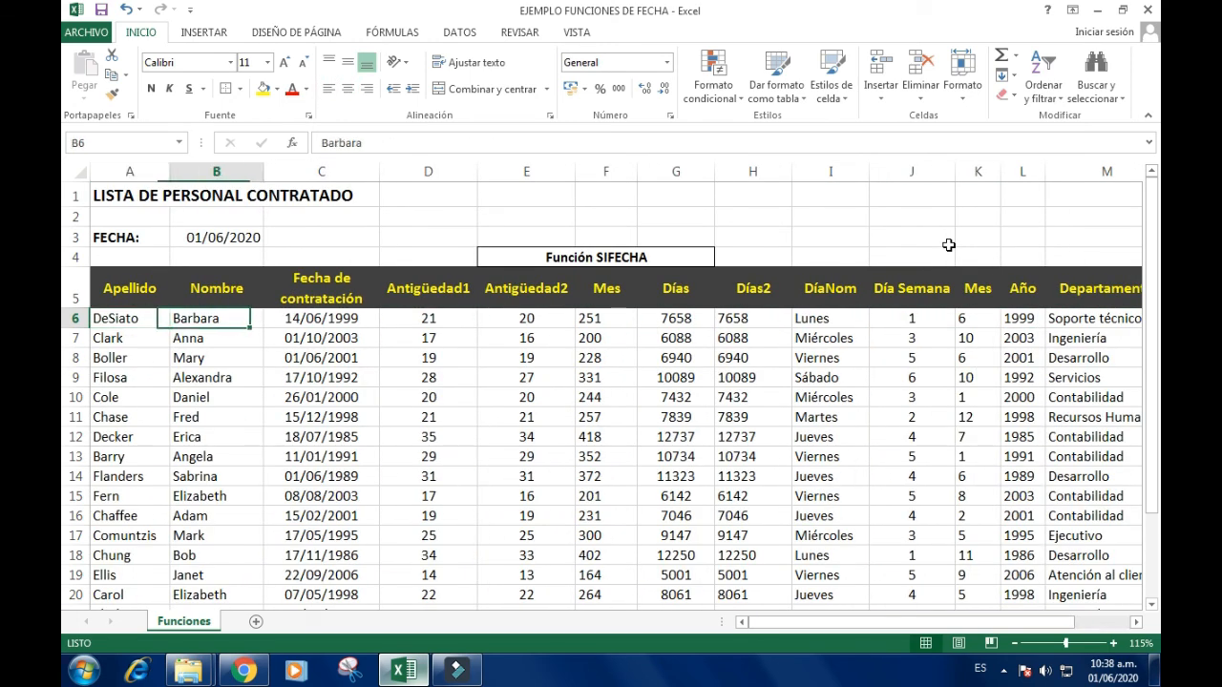
{"action": "key", "text": "Right"}
{"action": "key", "text": "Right"}
{"action": "key", "text": "Right"}
{"action": "key", "text": "Left"}
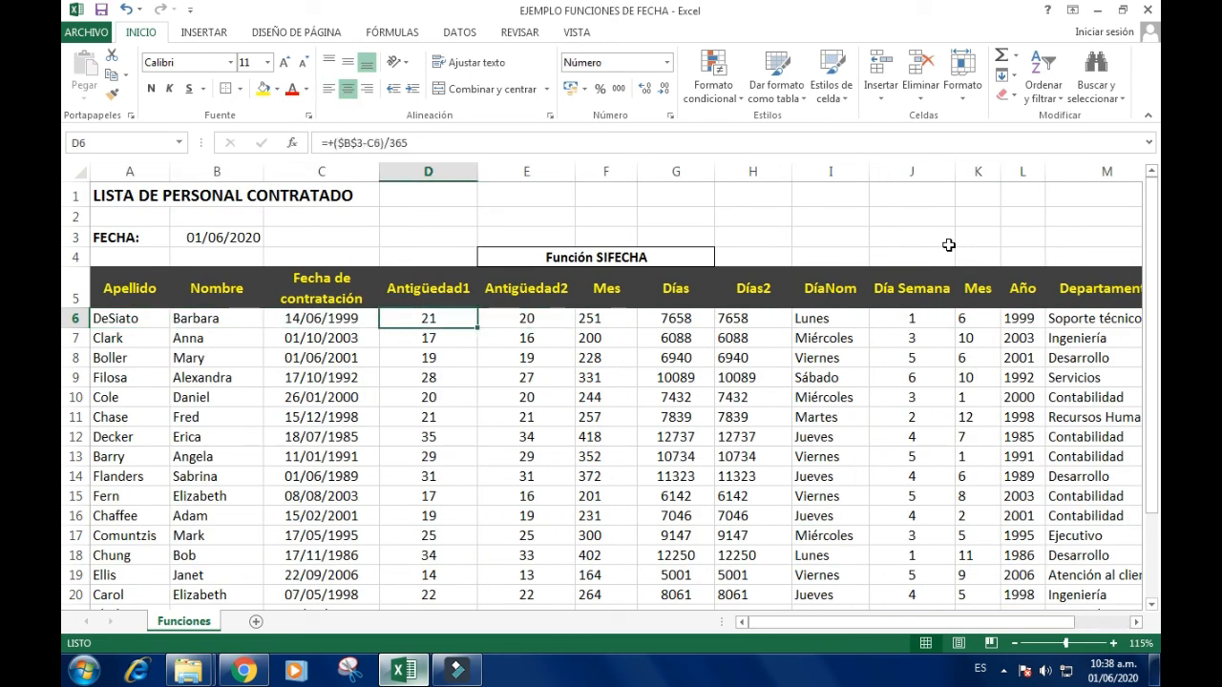
{"action": "key", "text": "Up"}
{"action": "key", "text": "Down"}
{"action": "key", "text": "F2"}
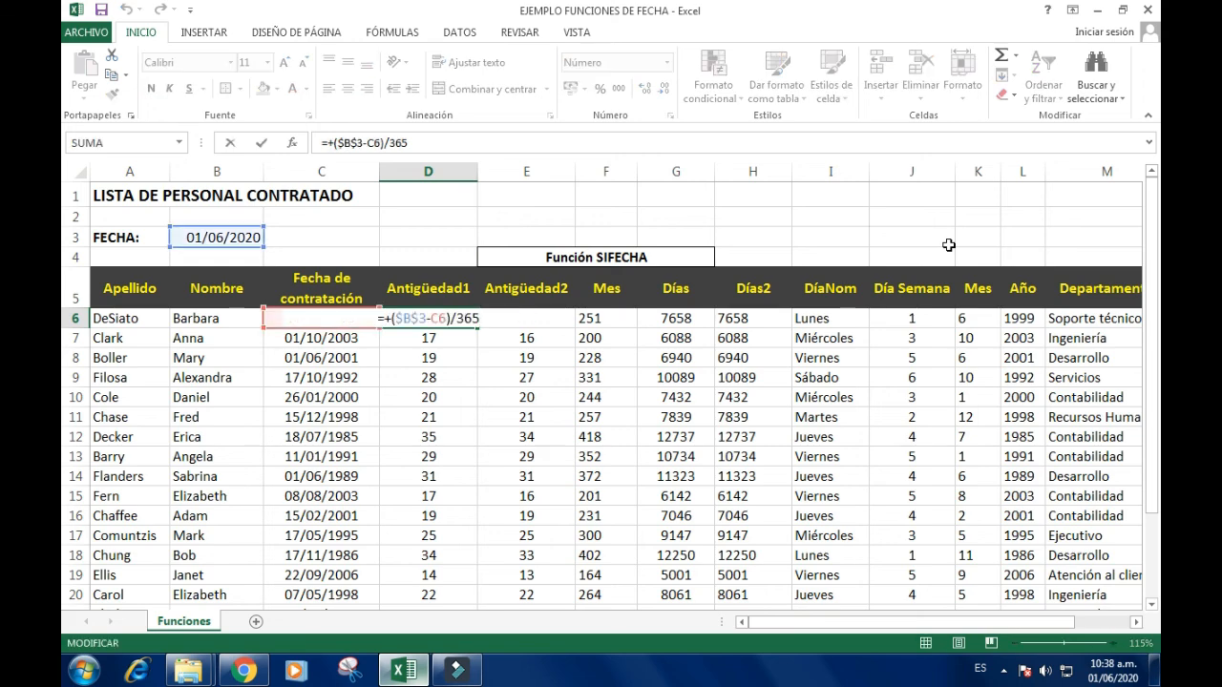
{"action": "key", "text": "Escape"}
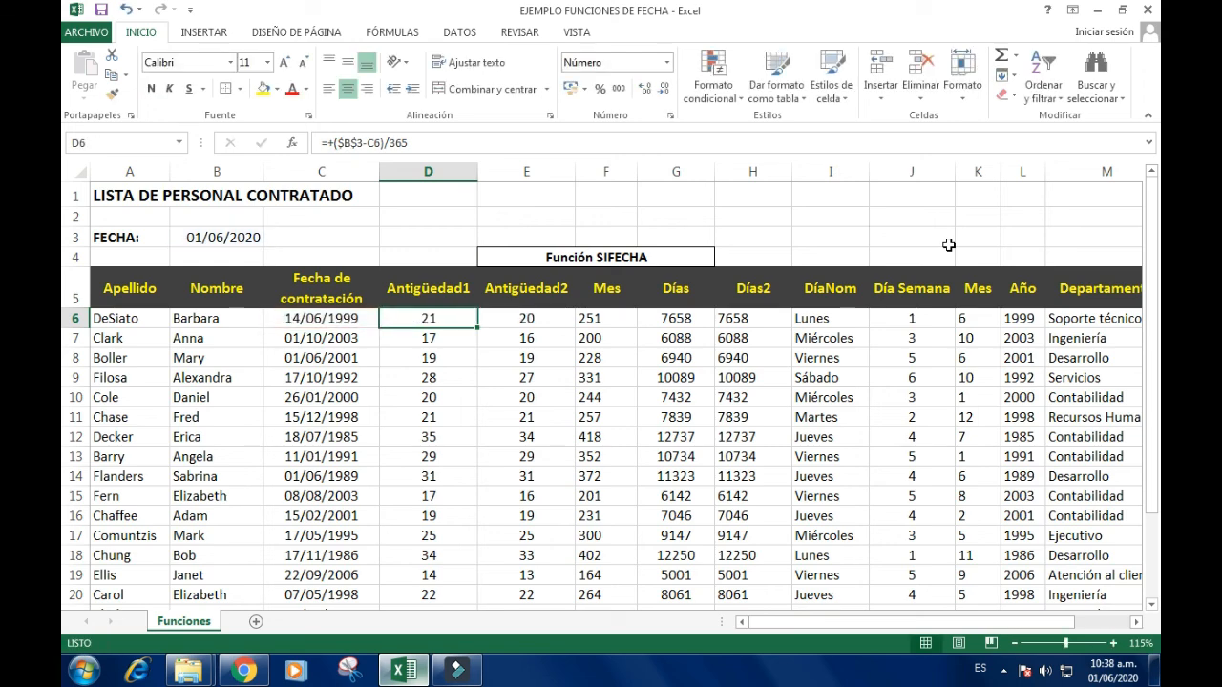